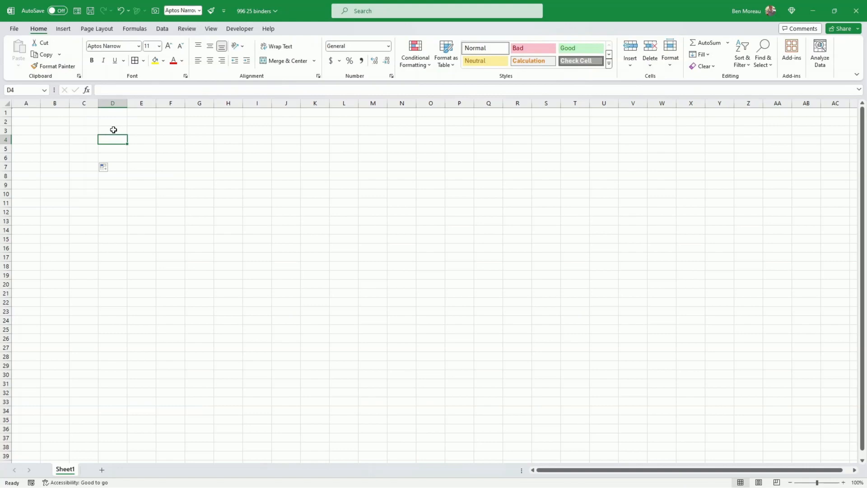
- Widen columns D and F to similar widths, keep column E as a narrow gap, and narrow column C slightly
left_click(114, 130)
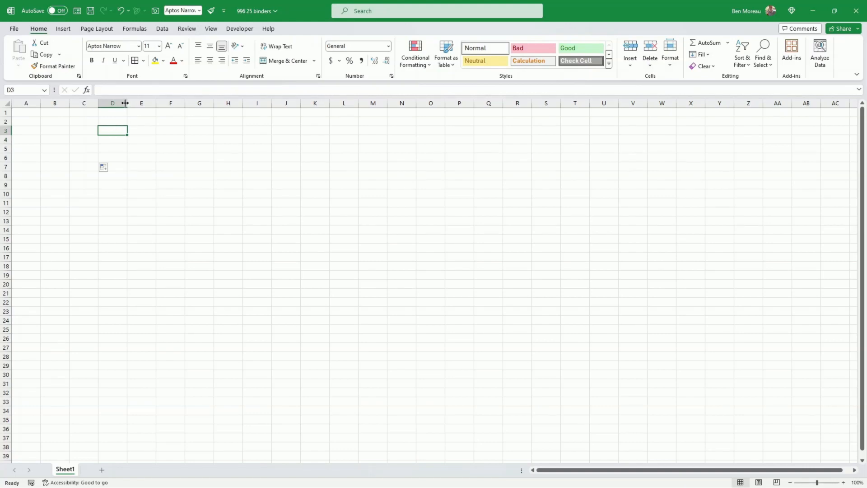
left_click_drag(125, 103, 163, 103)
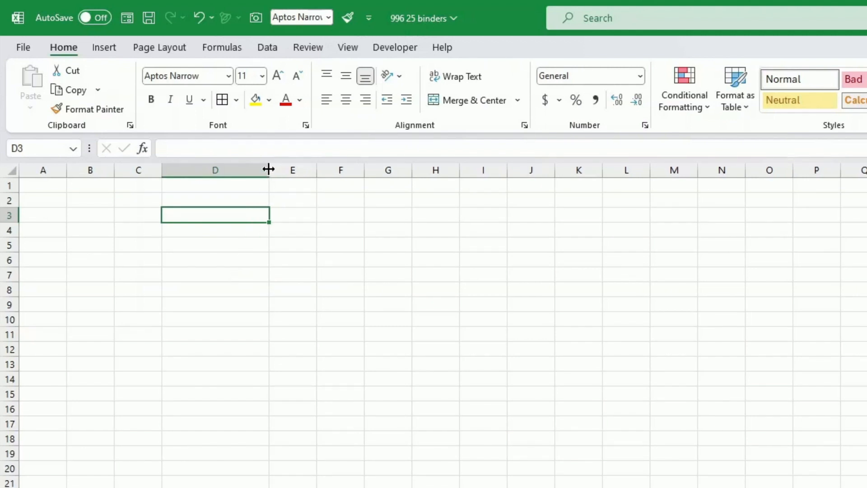
left_click_drag(269, 169, 399, 173)
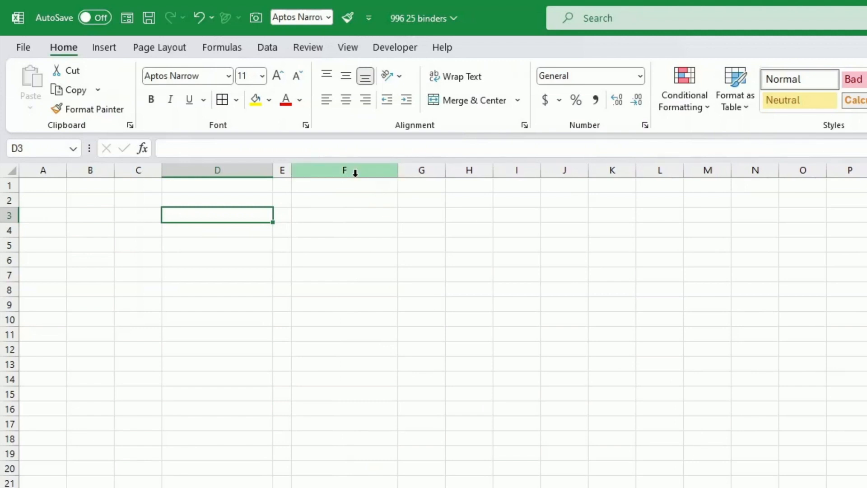
left_click_drag(162, 171, 153, 172)
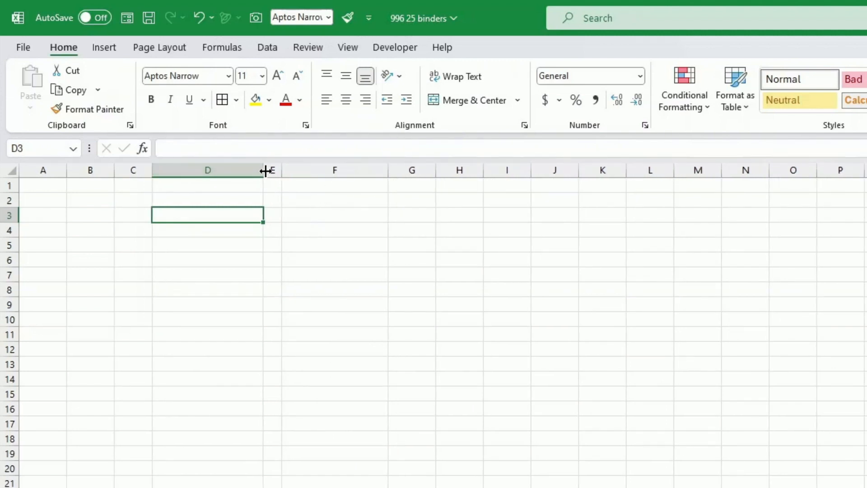
left_click_drag(264, 171, 270, 170)
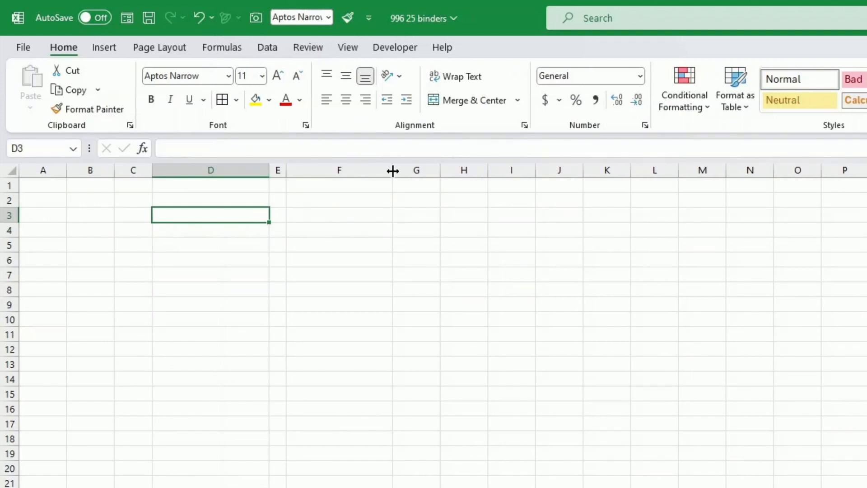
left_click_drag(393, 170, 399, 172)
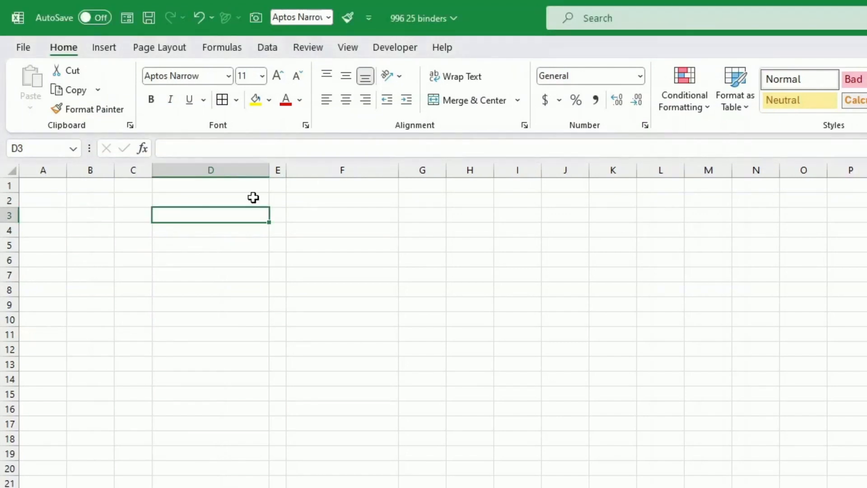
- Enter the headings MONDAY in cell D9 and TUESDAY in cell F9
left_click(326, 213)
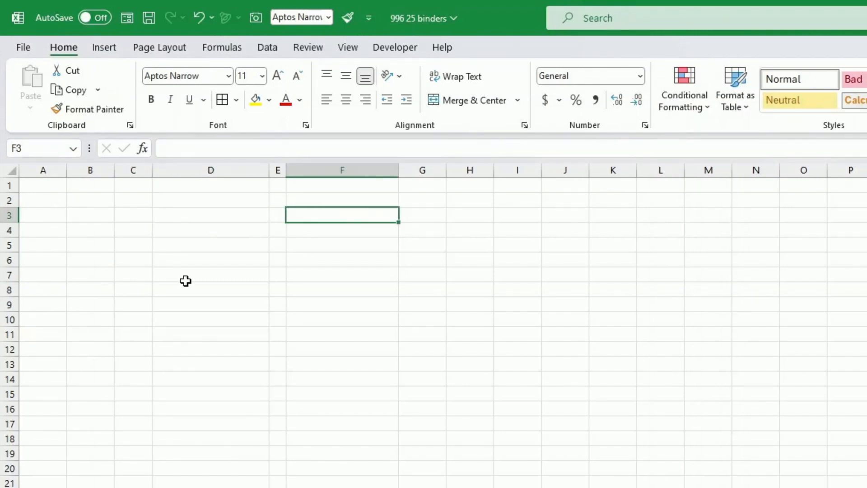
left_click(188, 301)
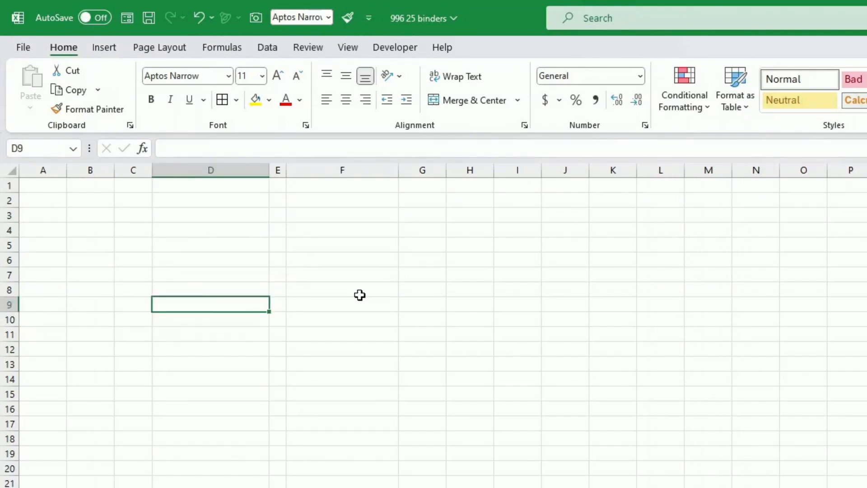
type("MO")
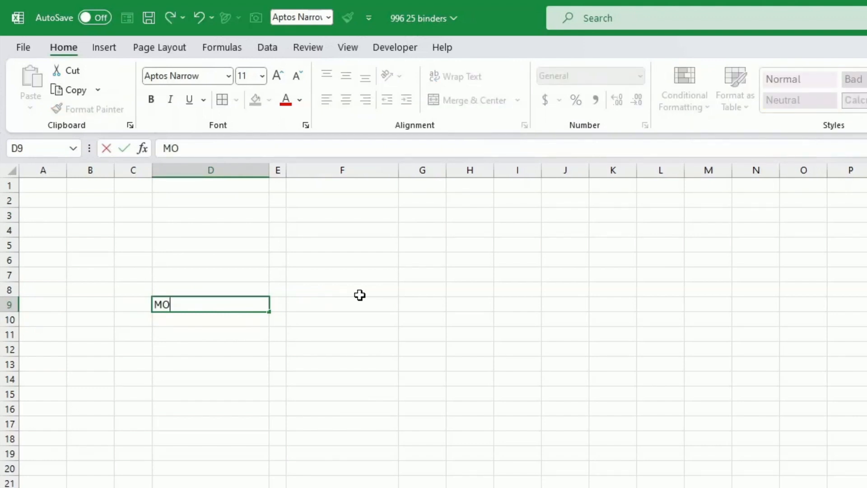
type("NDAY")
key("Tab")
key("Tab")
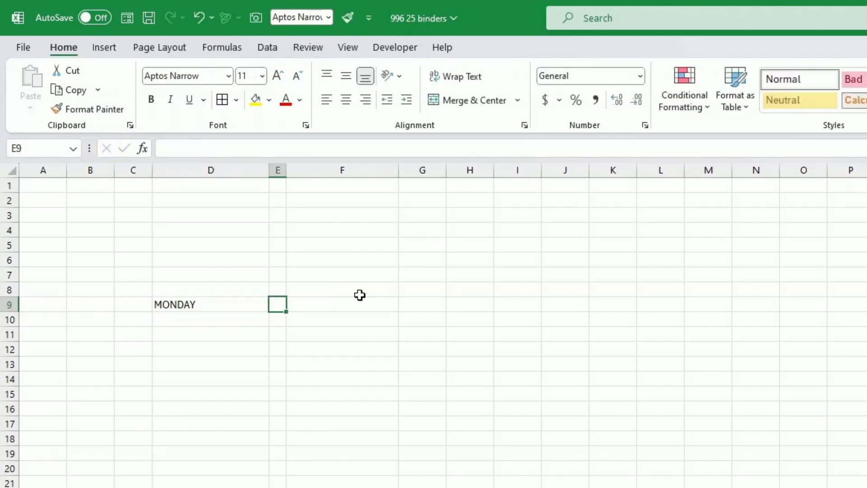
type("TU")
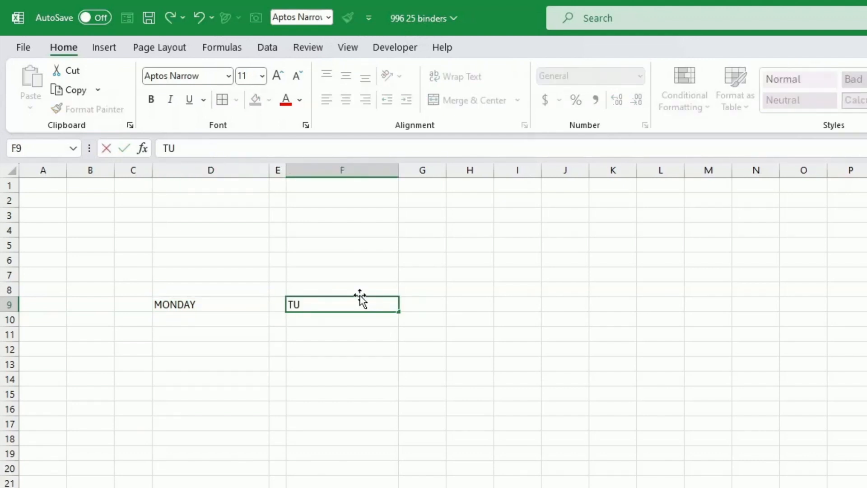
type("ESDAY")
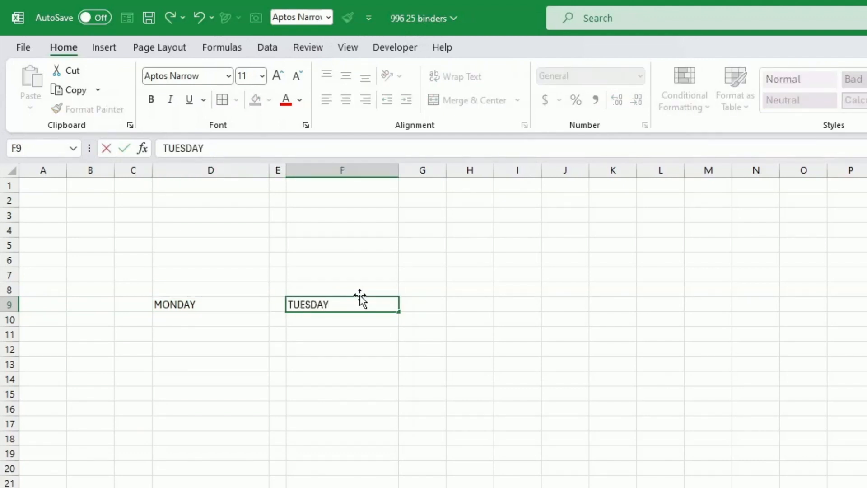
key("Return")
- Center the MONDAY and TUESDAY headings in their cells and widen column D slightly
left_click(360, 298)
key("Left")
key("Left")
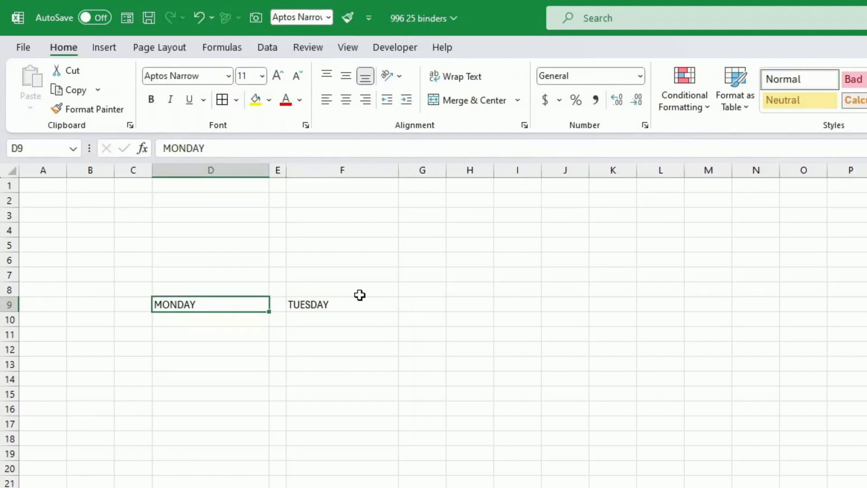
left_click(346, 100)
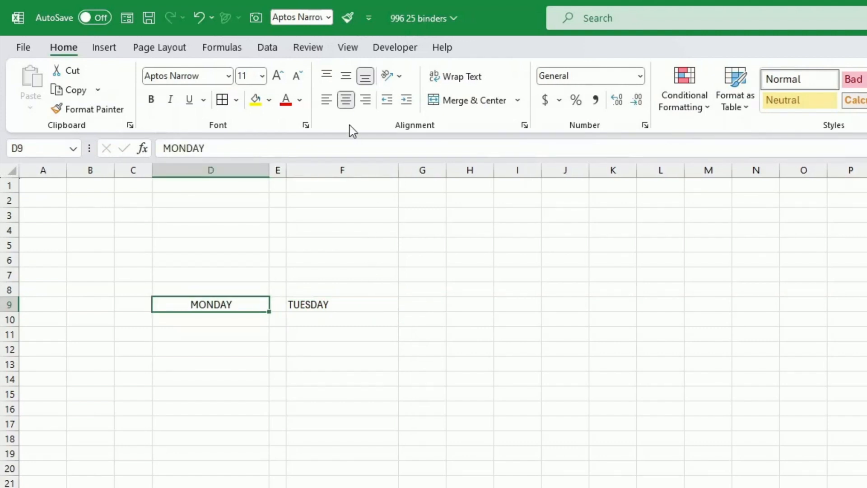
left_click(319, 305)
left_click(346, 100)
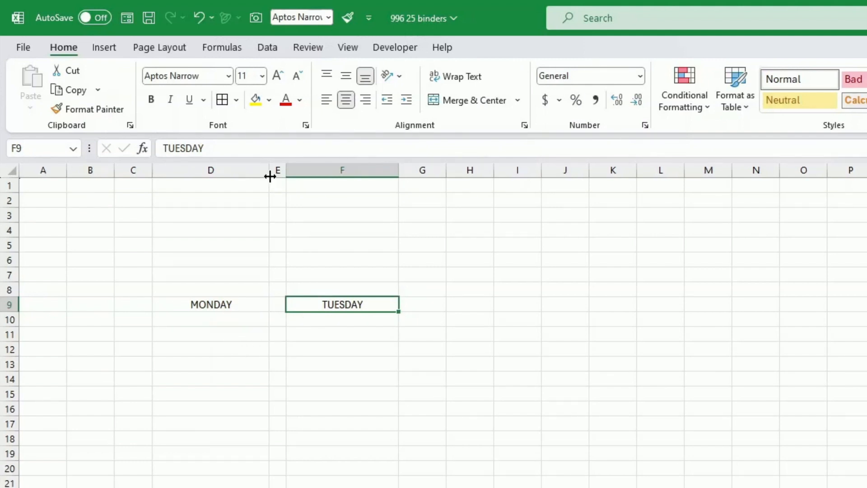
left_click_drag(270, 176, 275, 171)
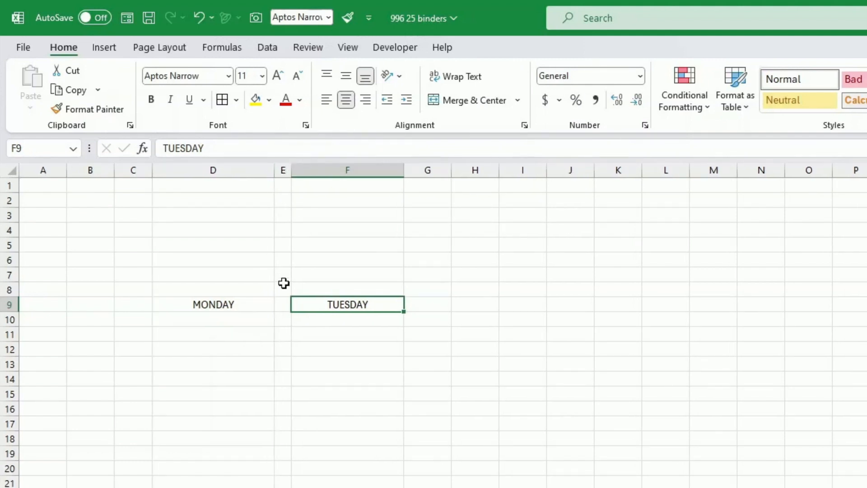
- Put an outside border around cells D10:D15 and another around the MONDAY heading cell
left_click(334, 370)
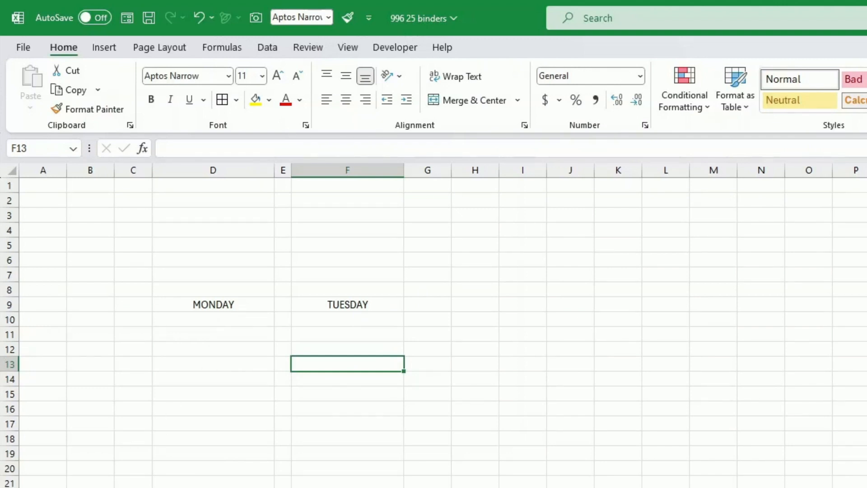
left_click(219, 368)
left_click_drag(246, 318, 249, 393)
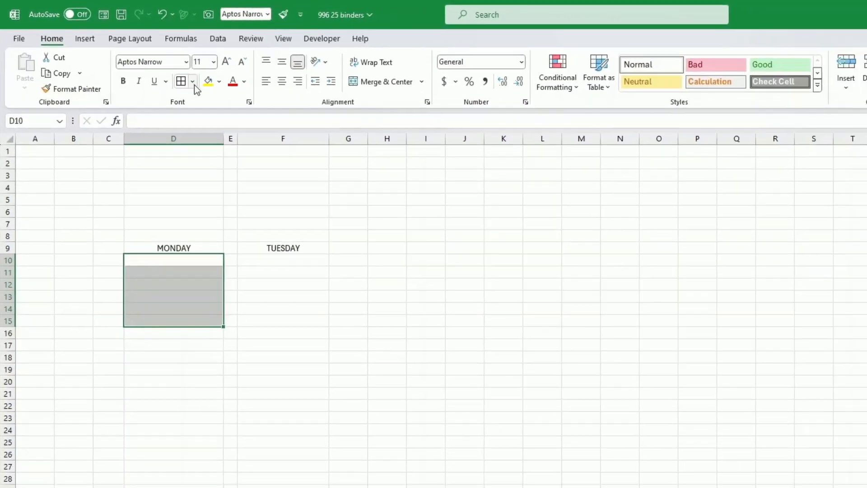
left_click(226, 95)
left_click(164, 163)
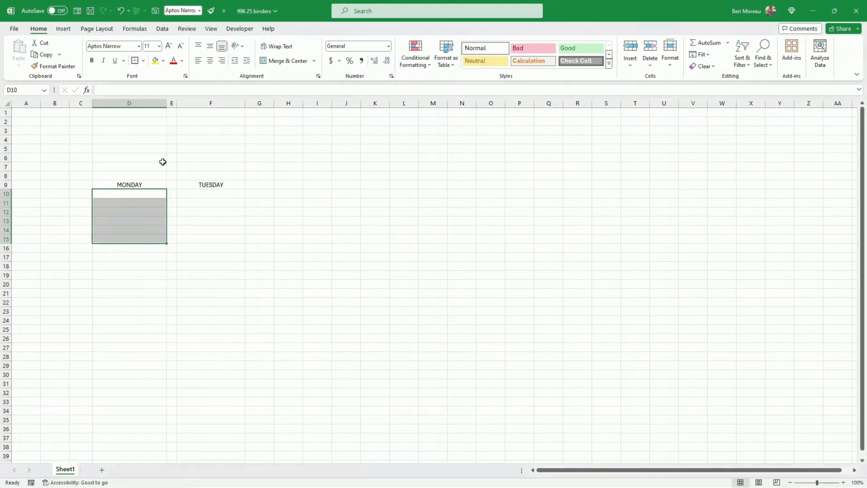
left_click(147, 183)
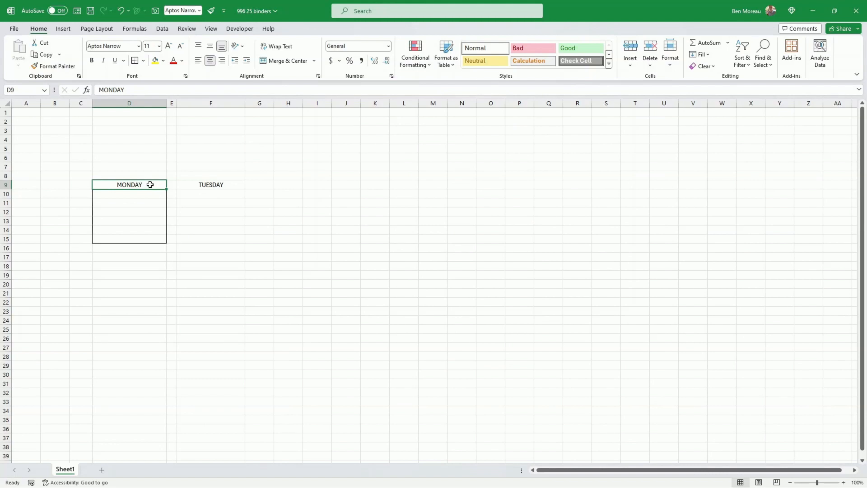
- Copy the formatting of the MONDAY block D9:D15 onto the TUESDAY block F9:F15 with Format Painter
left_click_drag(150, 184, 149, 240)
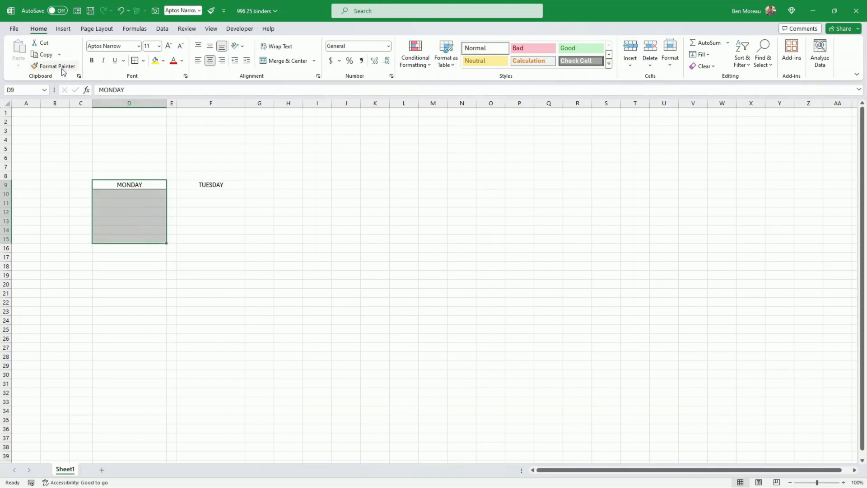
left_click(62, 69)
left_click_drag(202, 184, 208, 240)
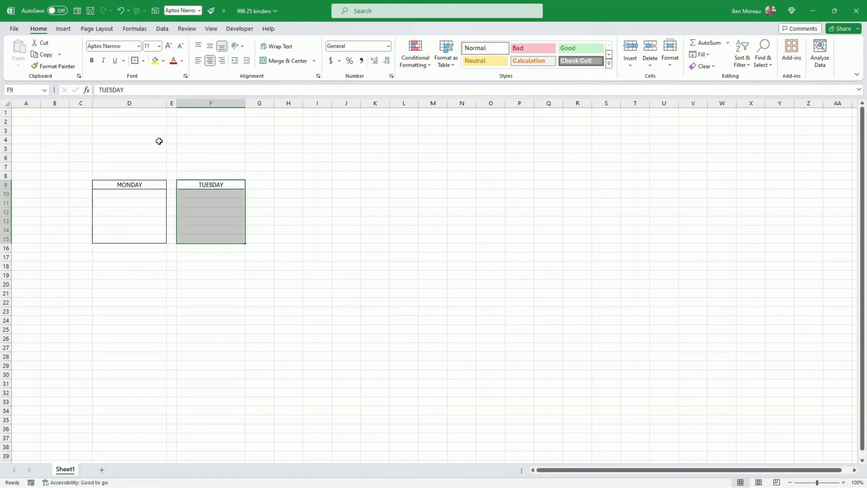
- Paint the TUESDAY block's formatting onto six more blocks starting at D17, F17, D25, F25, D33 and F33
left_click(55, 66)
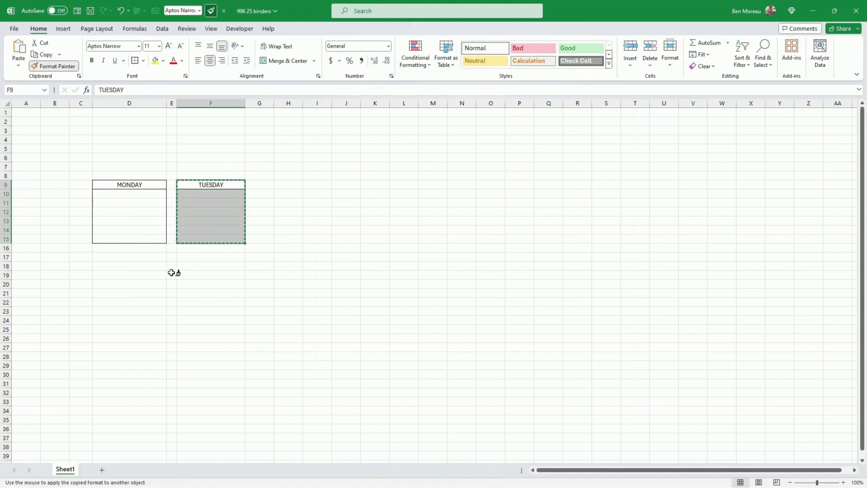
left_click(154, 257)
left_click(185, 256)
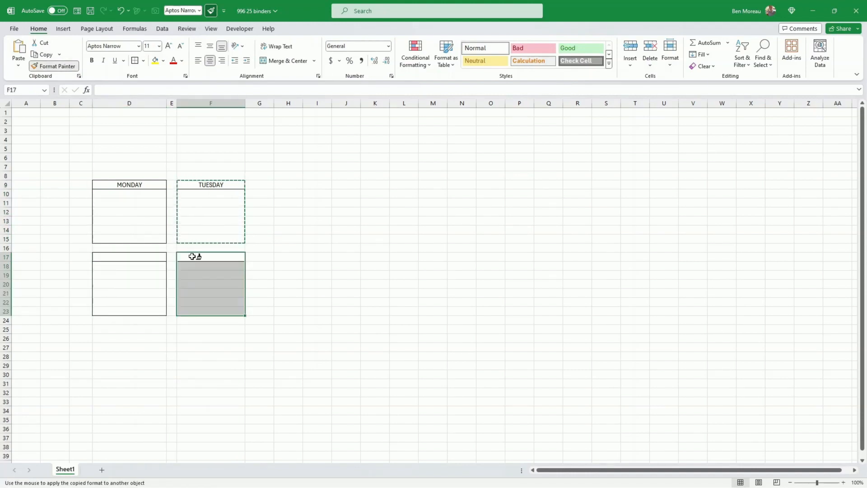
left_click(147, 329)
left_click(195, 330)
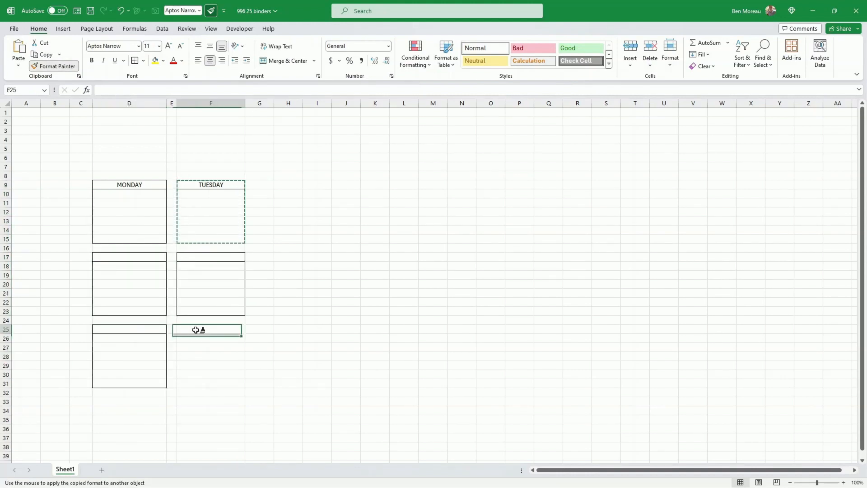
scroll(187, 301, "down", 4)
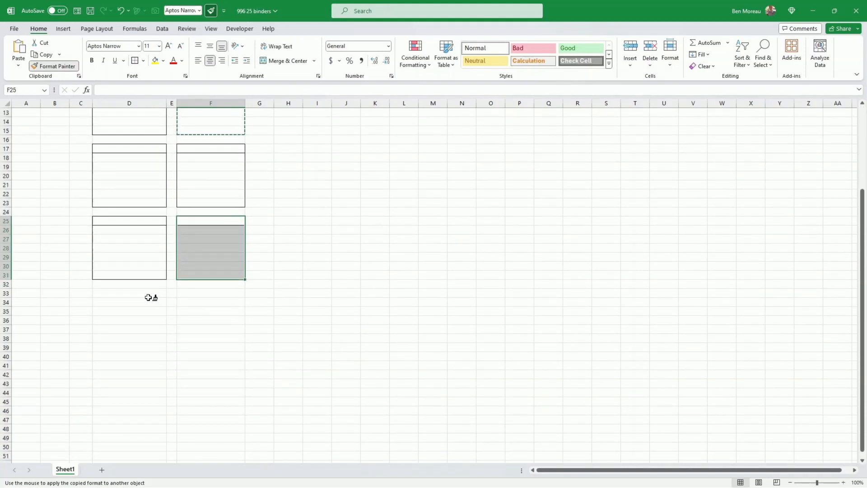
left_click(148, 297)
left_click(195, 295)
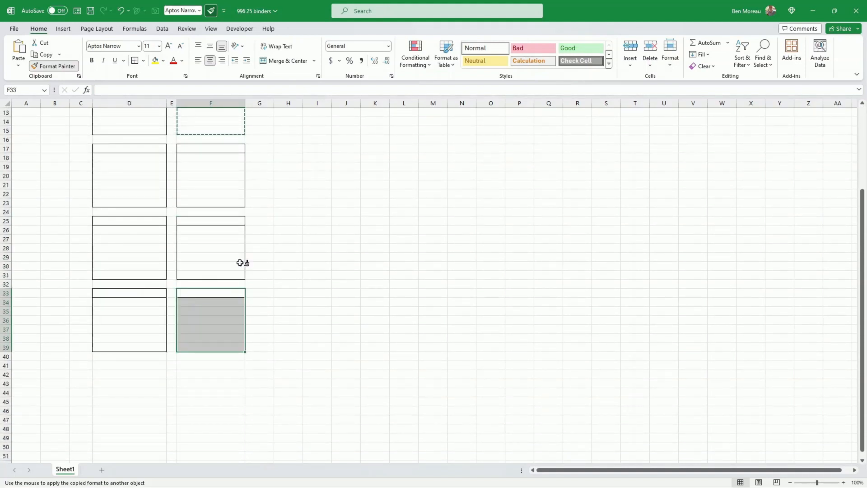
left_click(54, 66)
left_click(229, 202)
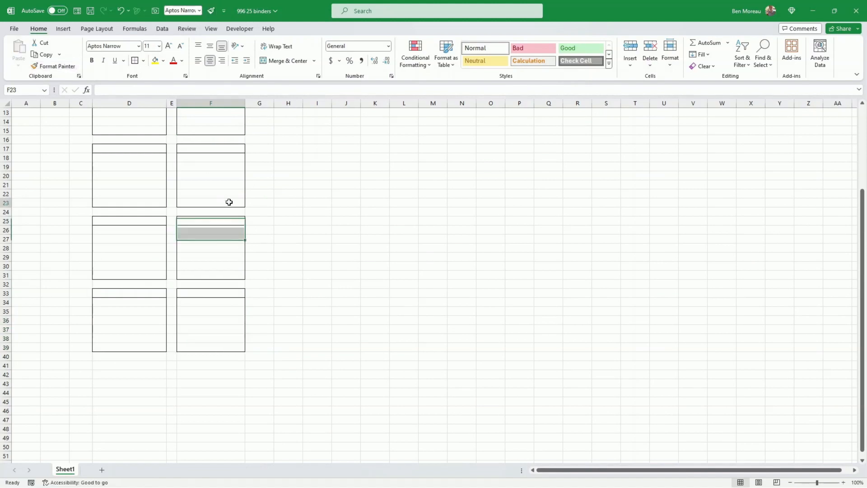
- Widen columns D and F together to one equal, larger width
left_click(146, 103)
left_click(212, 103, "ctrl")
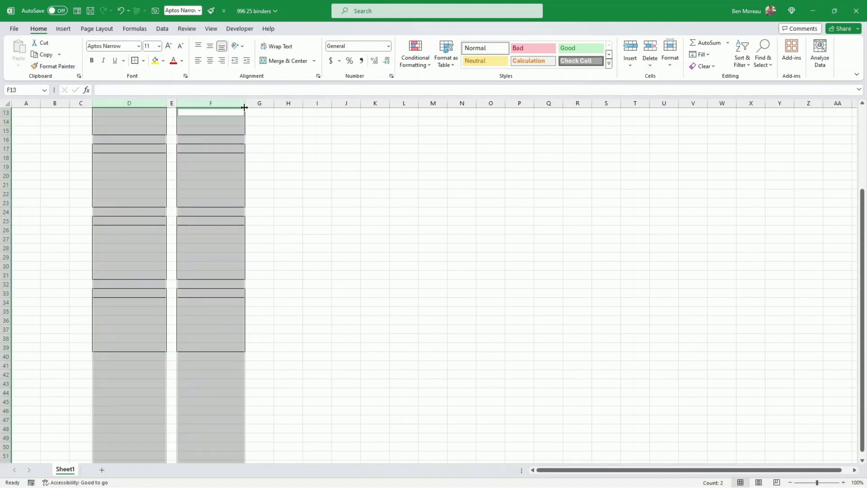
left_click_drag(246, 104, 271, 104)
left_click(220, 284)
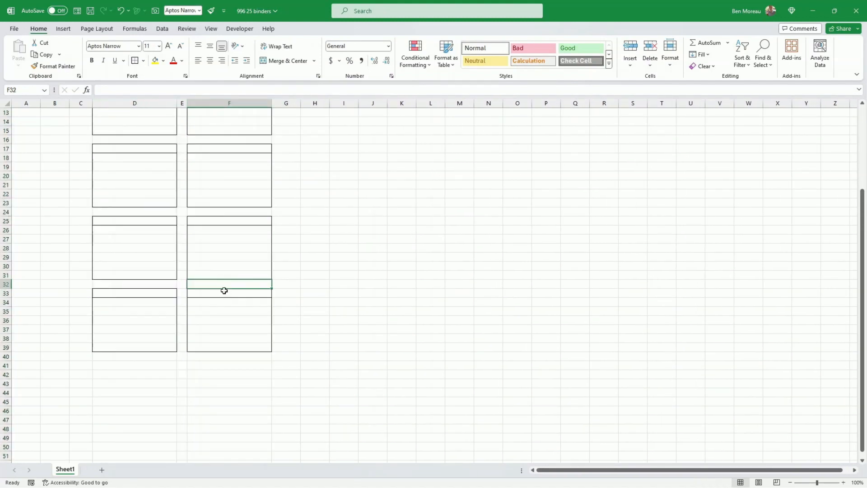
left_click(224, 290)
left_click(226, 304)
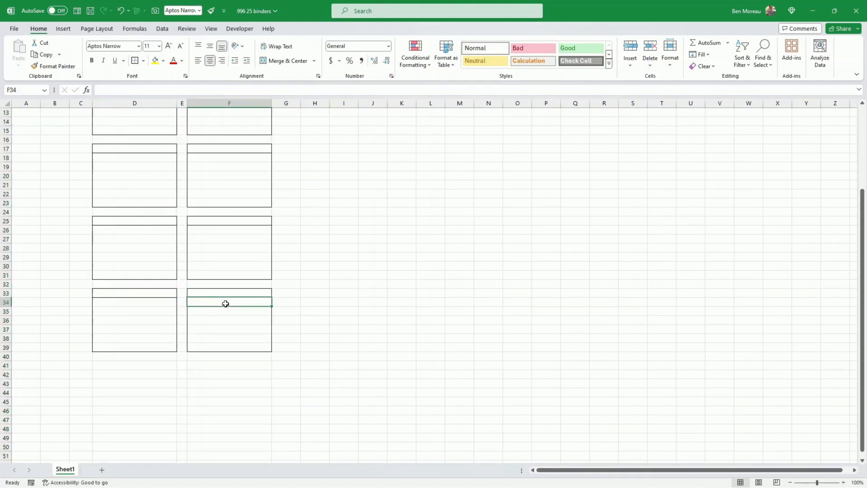
- Enter the headings WEDNESDAY in D17 and THURSDAY in F17
scroll(225, 285, "up", 3)
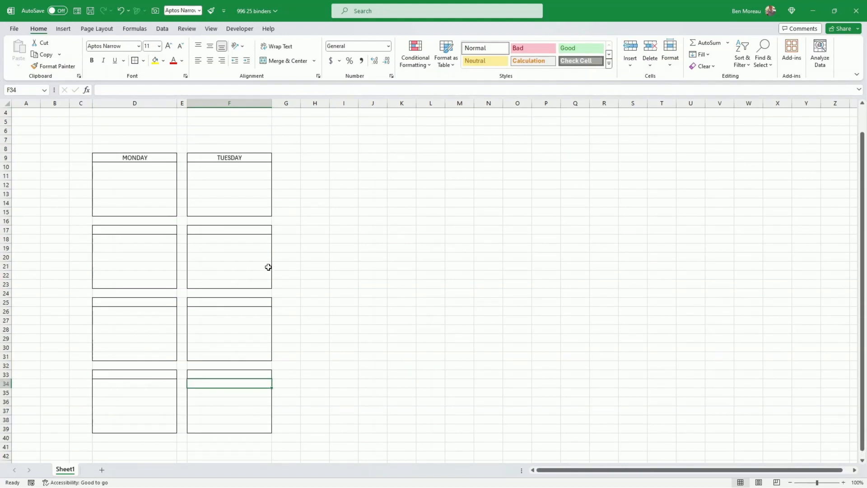
left_click(136, 230)
type("WED")
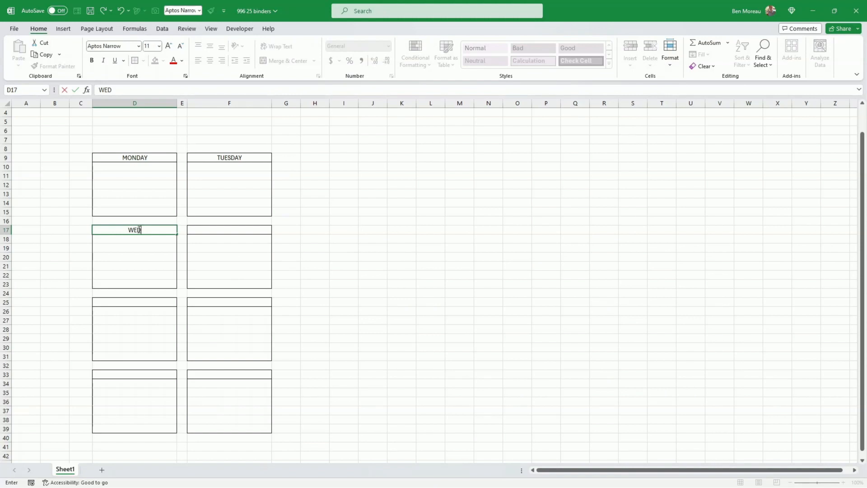
type("E")
key("BackSpace")
type("NESDAY")
key("Tab")
key("Tab")
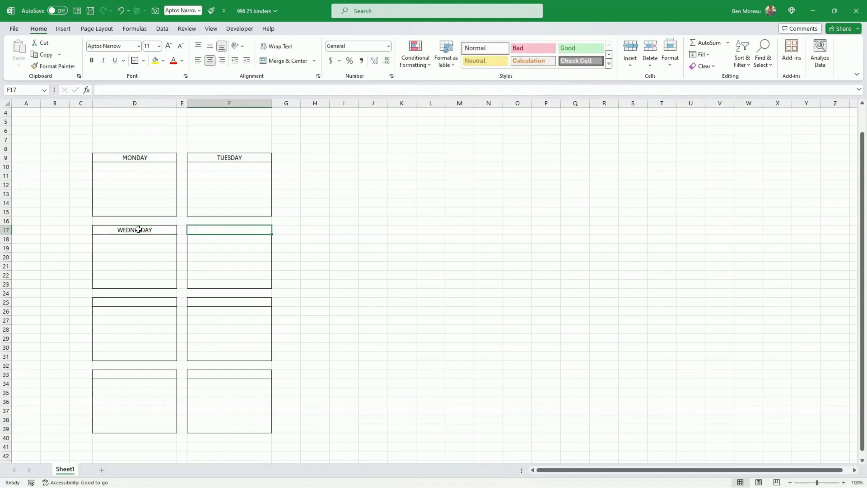
type("THURSDAY")
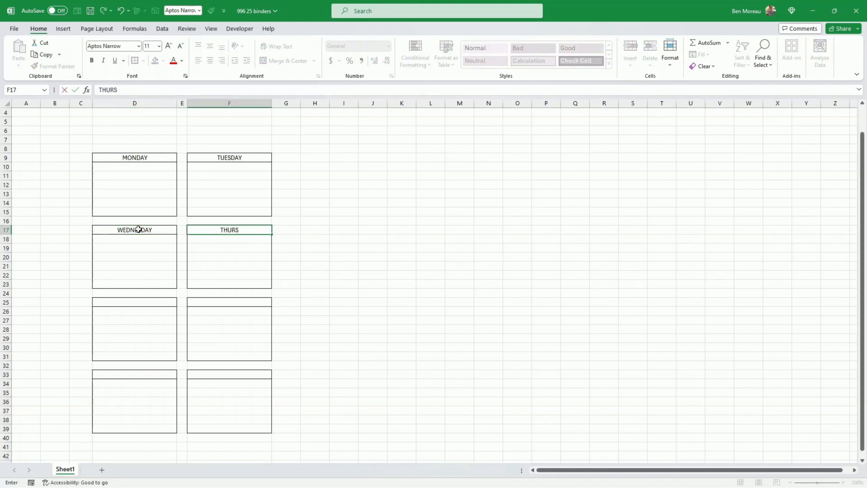
key("Return")
- Enter the headings FRIDAY in D25 and SATURDAY in F25
key("Down")
key("Down")
key("Down")
key("Down")
key("Down")
key("Down")
key("Down")
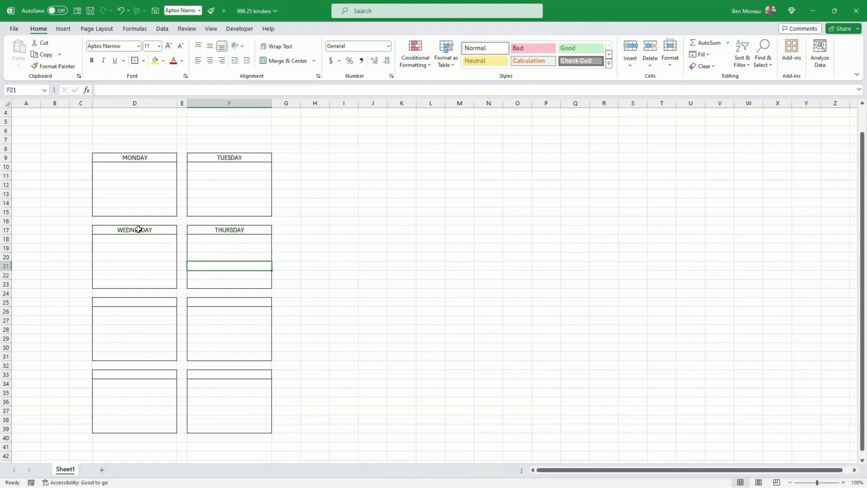
key("Left")
key("Left")
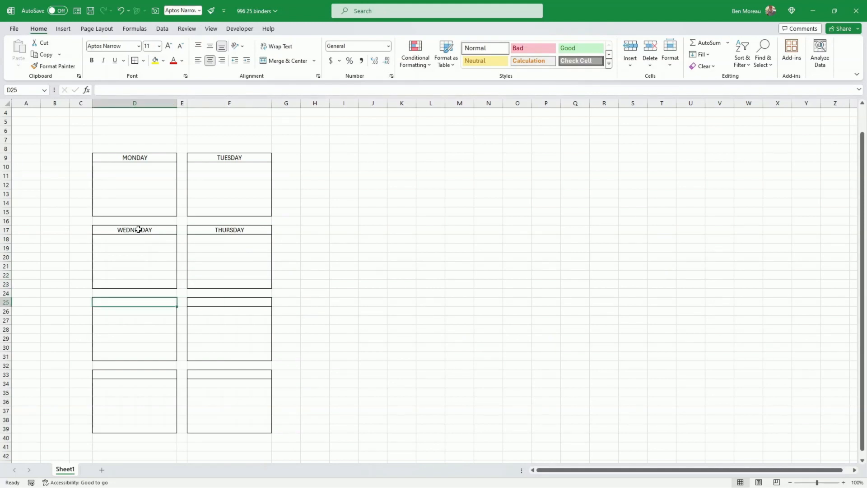
type("FRI")
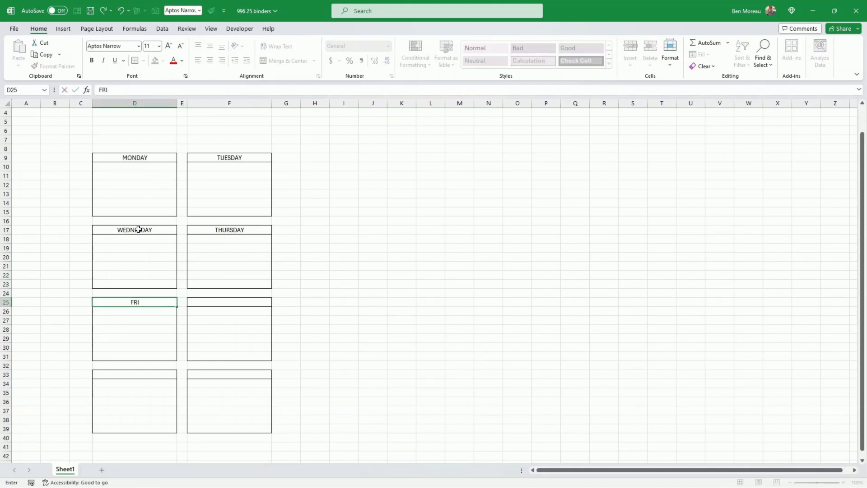
type("DAY")
key("Right")
key("Right")
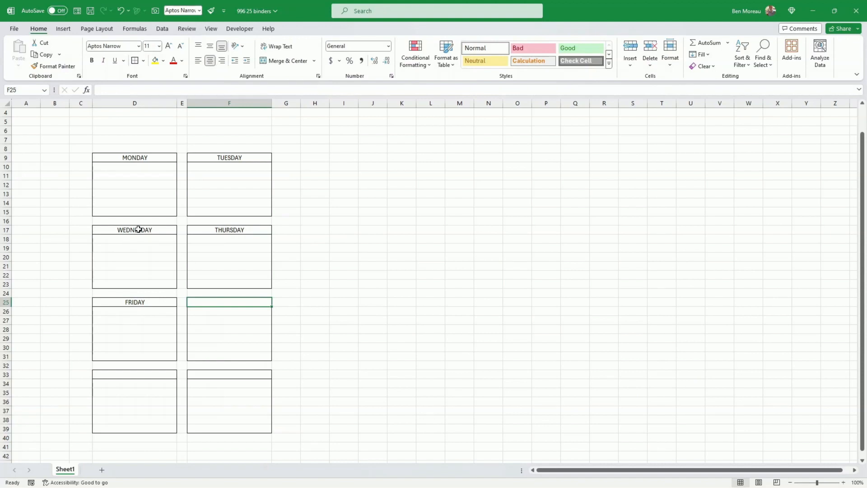
type("SATURDAY")
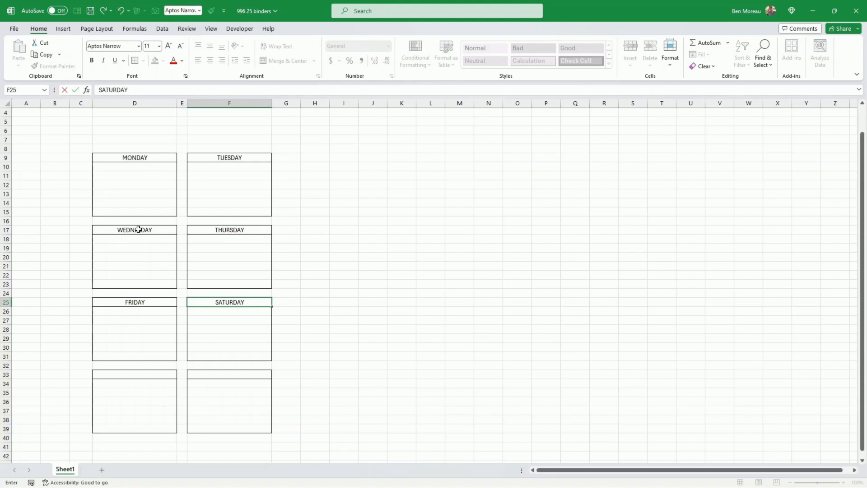
key("Return")
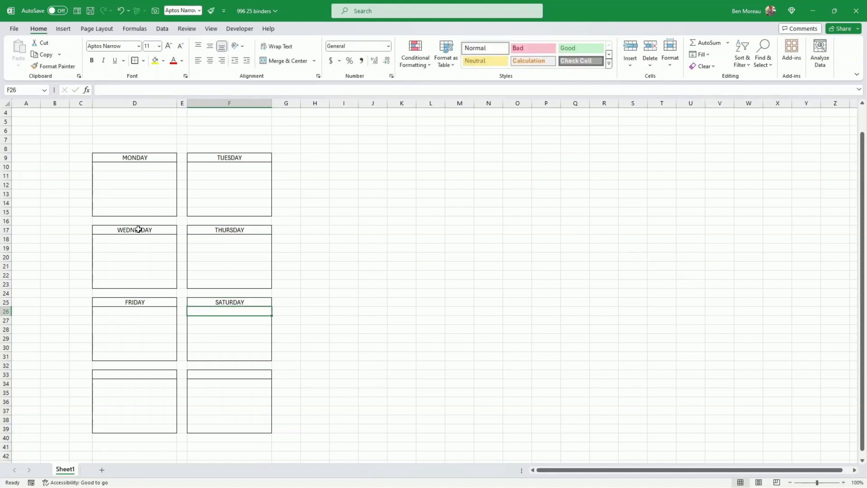
- Enter SUNDAY in D33 and MOVE TO NEXT WEEK in F33 as the headings of the last two blocks
key("Down")
key("Down")
key("Down")
key("Down")
key("Down")
key("Down")
key("Down")
key("Left")
key("Left")
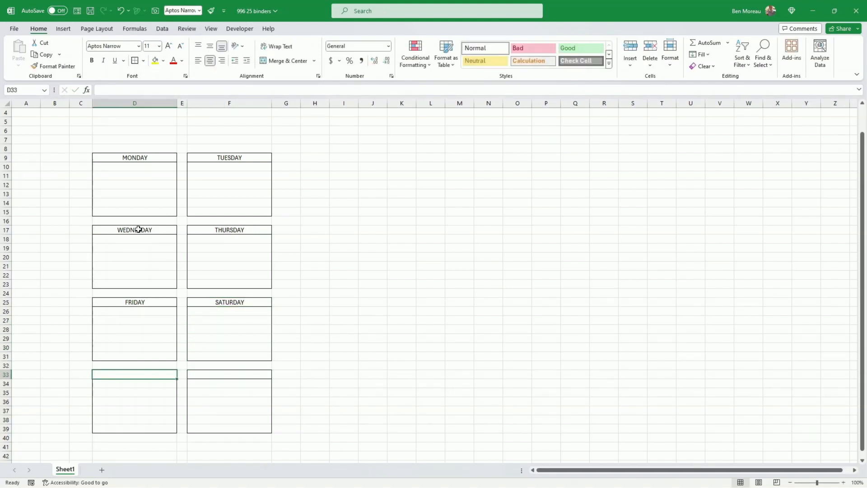
type("SUN")
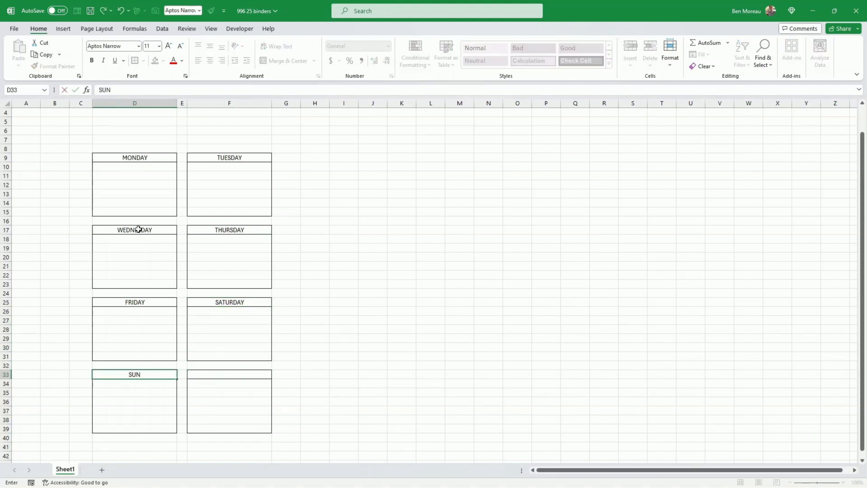
type("DA")
key("Tab")
key("Tab")
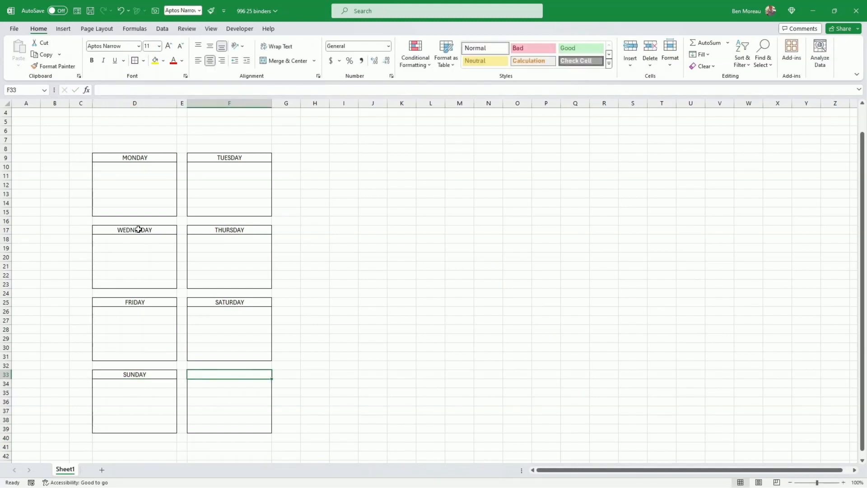
type("MOVE TO")
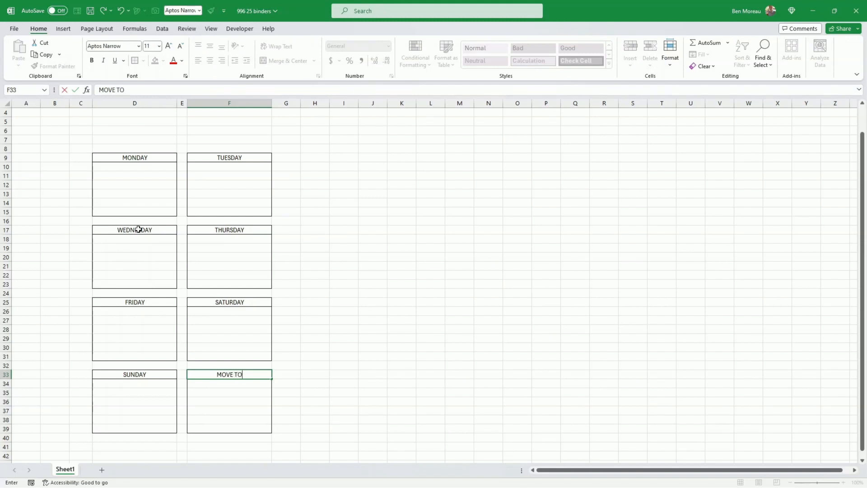
type(" NEXT WEEK")
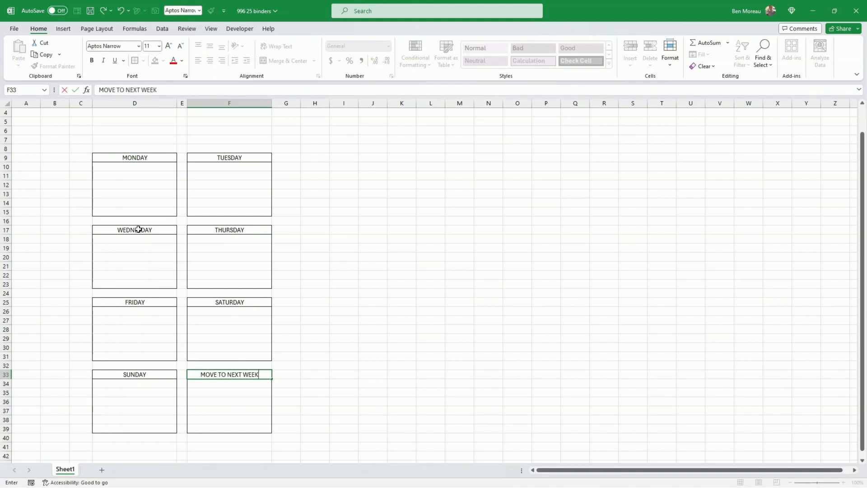
key("ctrl+Return")
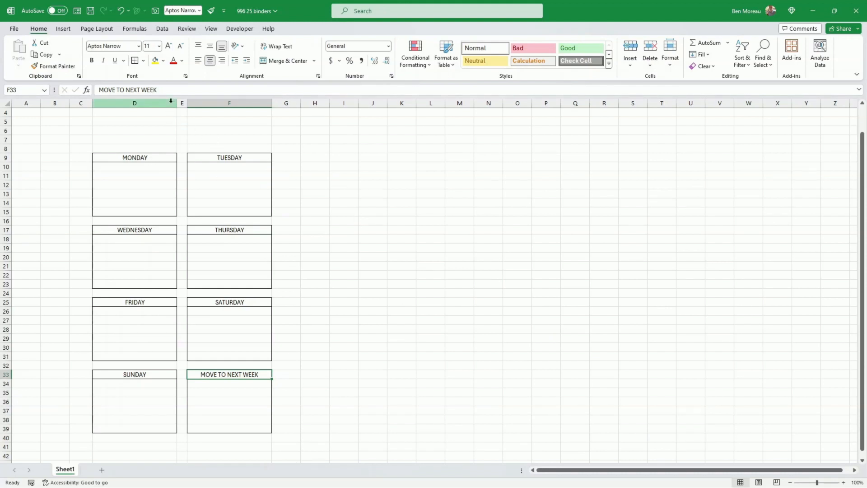
- Widen columns D and F together a bit more, keeping both at the same width
left_click(171, 102)
left_click(214, 99)
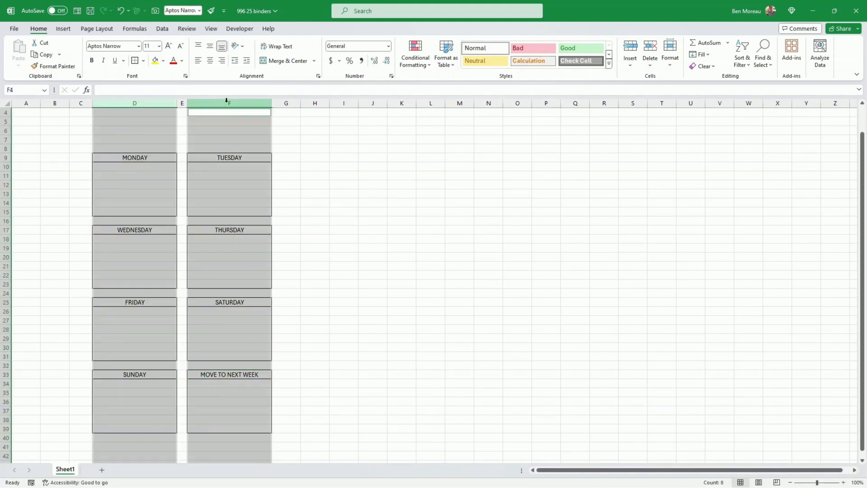
left_click_drag(268, 105, 282, 108)
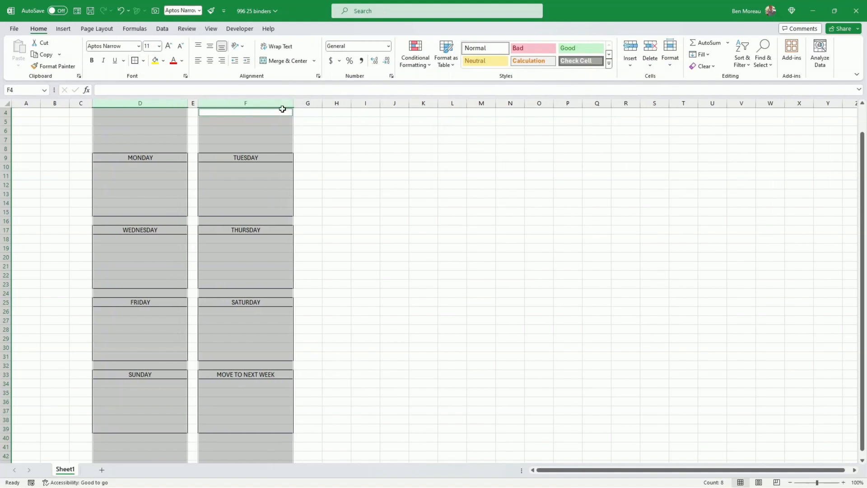
left_click_drag(295, 104, 301, 104)
left_click(355, 159)
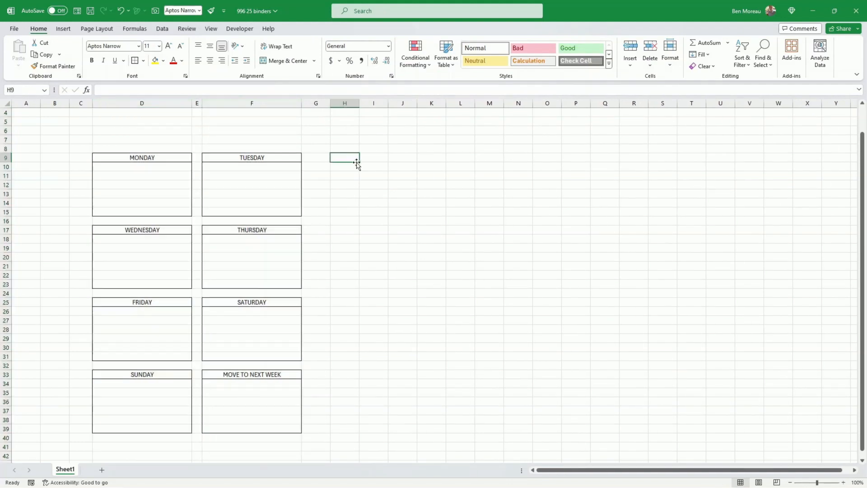
- Hide the worksheet gridlines so that only the planner block borders show
scroll(251, 249, "up", 1)
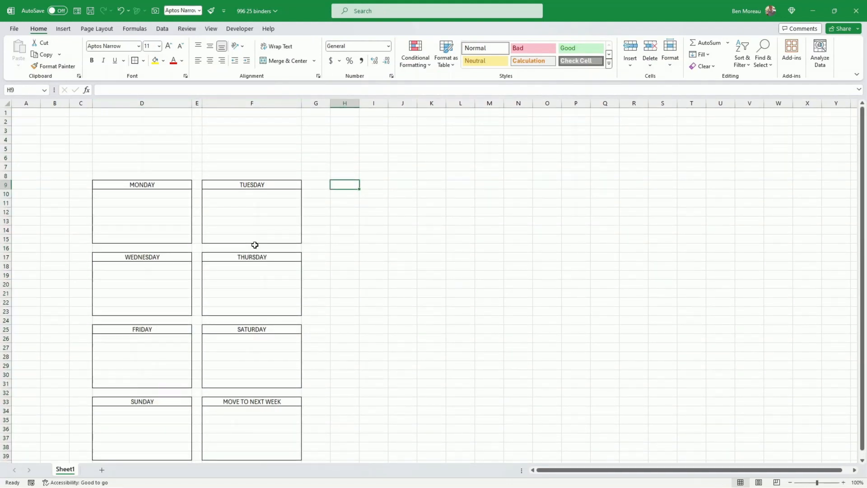
left_click(146, 195)
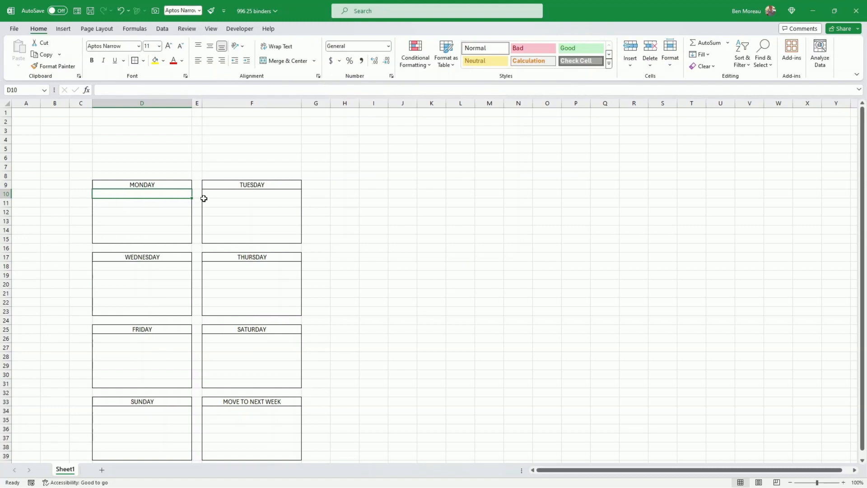
left_click(211, 29)
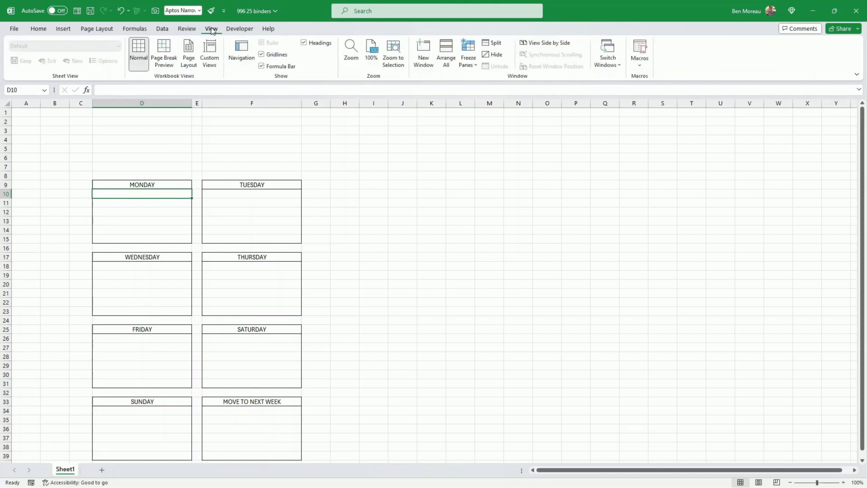
left_click(262, 55)
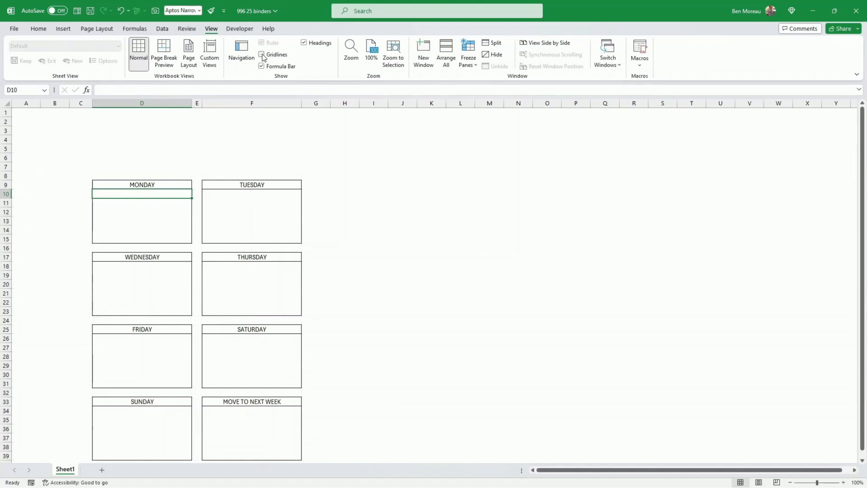
- Add a hairline bottom border to D10, the first cell under the MONDAY heading, using the custom border settings
left_click(39, 29)
left_click(145, 64)
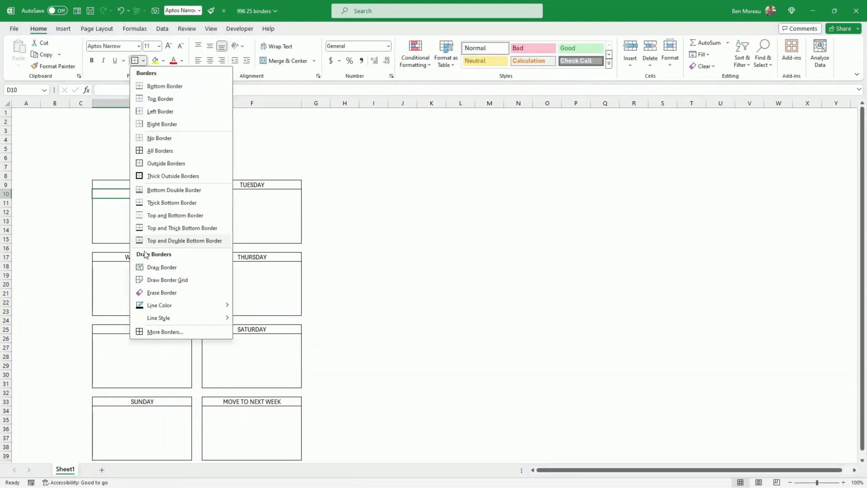
left_click(164, 332)
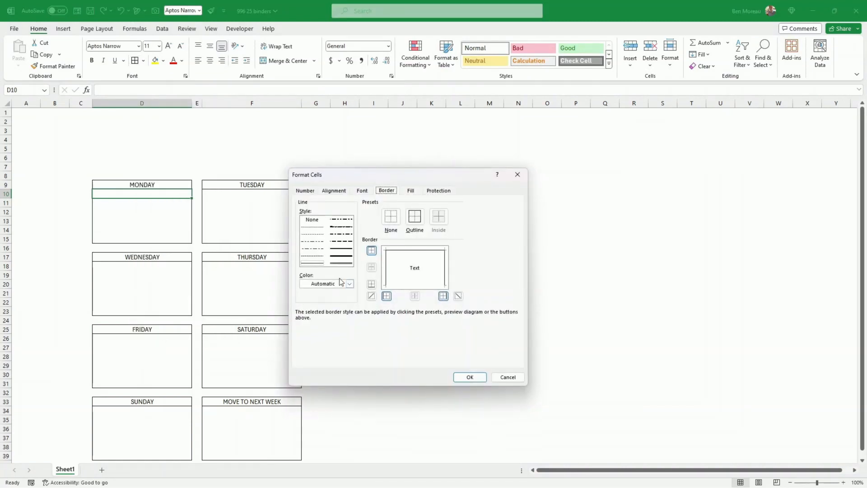
left_click(316, 229)
left_click(470, 378)
left_click(460, 338)
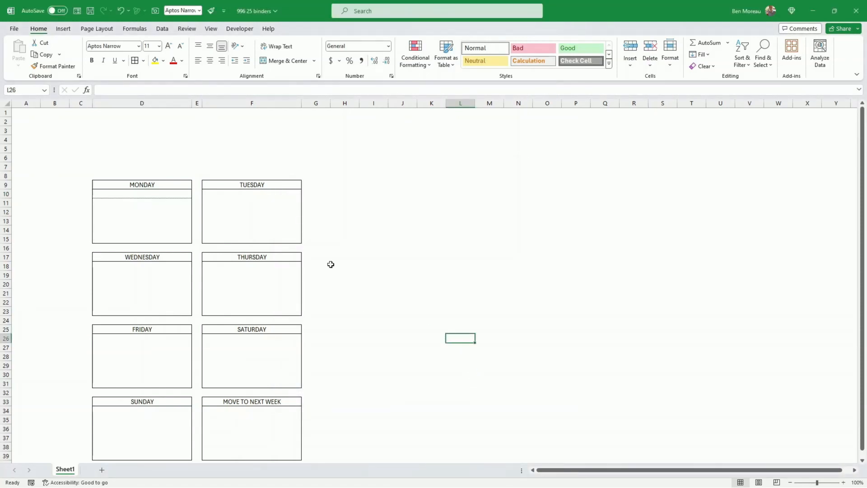
- Repeat the hairline bottom border on cells D11 through D14 to make writing lines in the MONDAY block
left_click(179, 205)
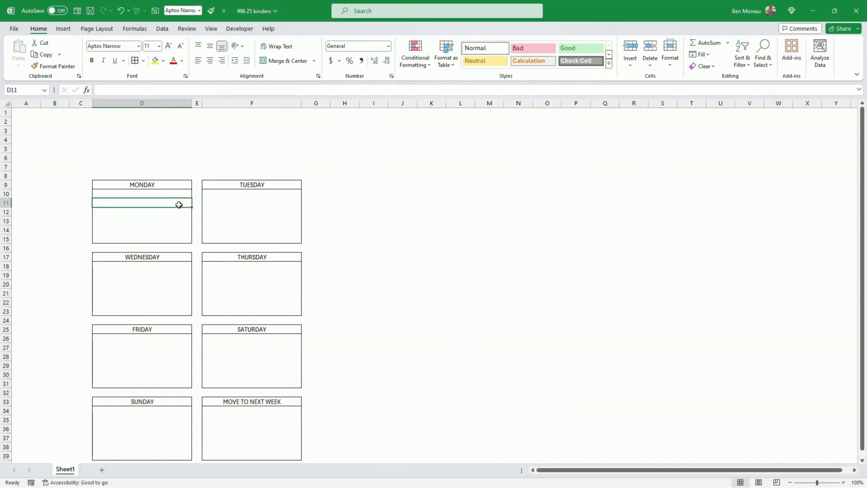
key("F4")
left_click(174, 218)
left_click(236, 221)
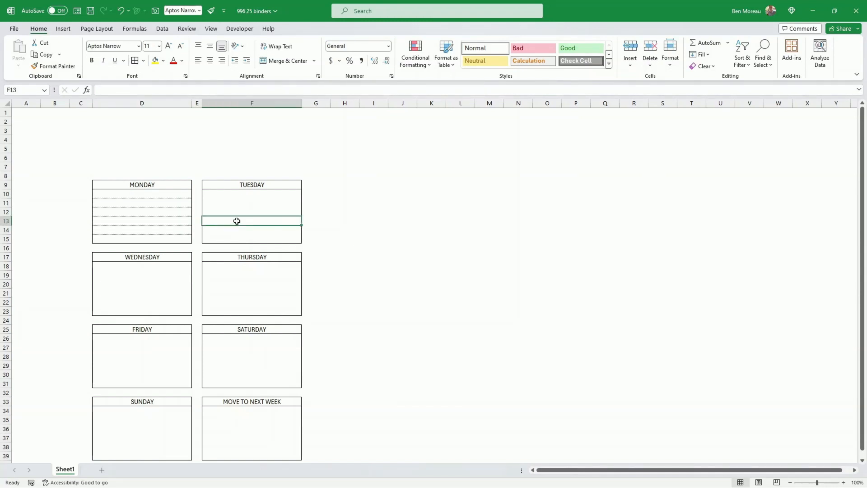
- Copy the lined formatting of D10:D15 with Format Painter onto the writing areas of the other seven blocks
left_click_drag(174, 193, 180, 237)
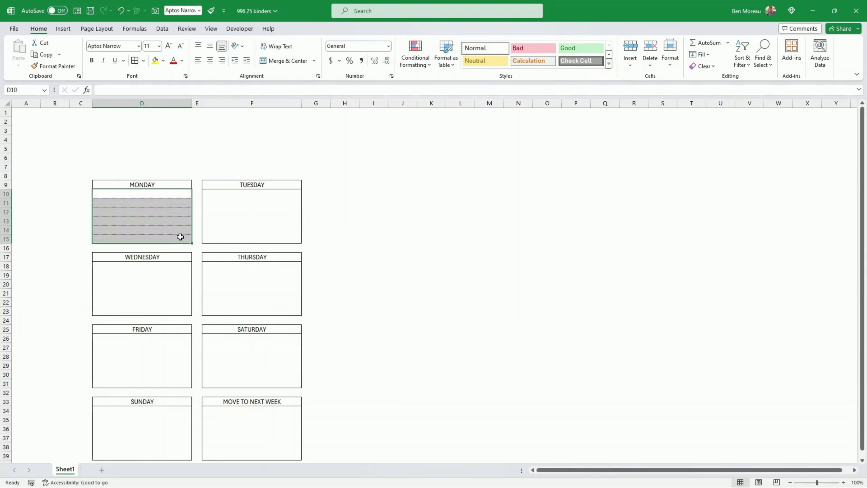
double_click(67, 70)
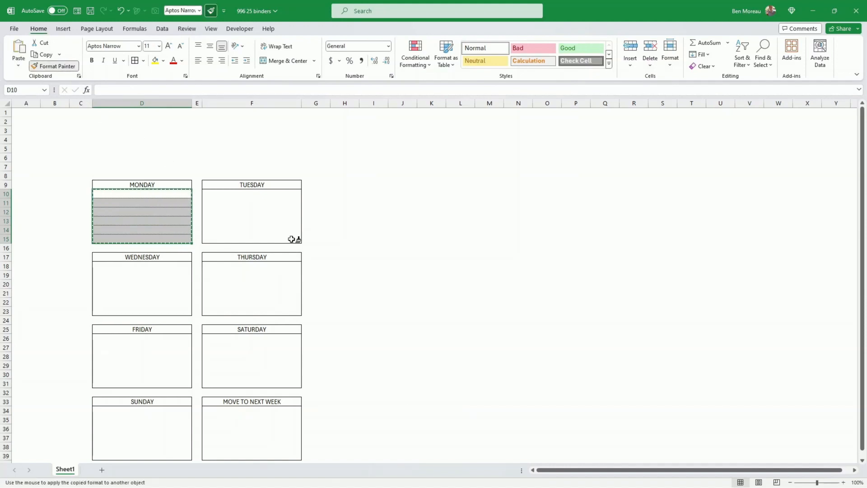
left_click_drag(257, 193, 253, 241)
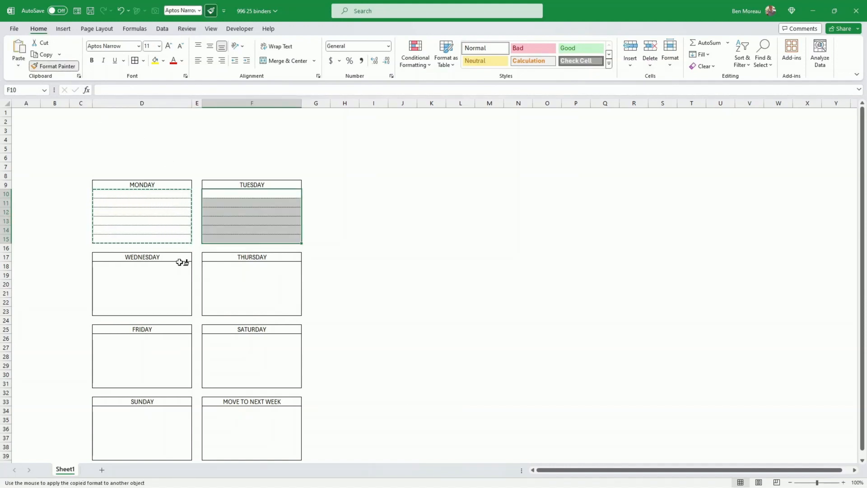
left_click(189, 264)
left_click(213, 266)
left_click(172, 341)
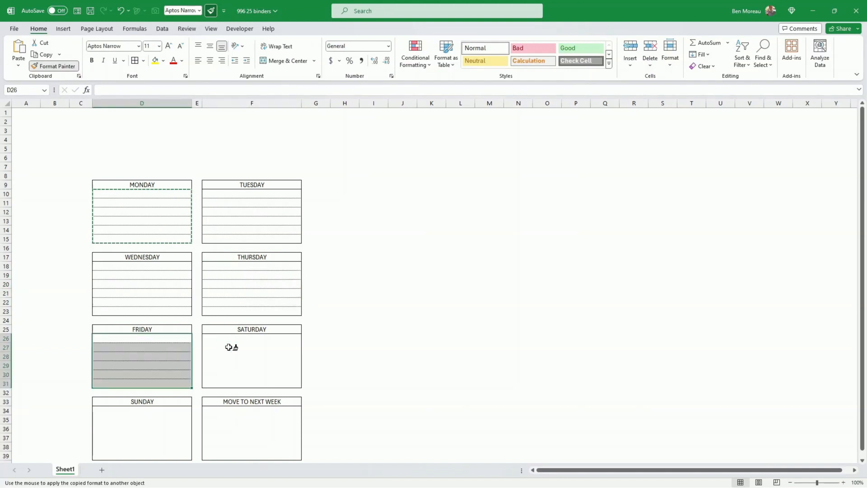
left_click(222, 339)
left_click(183, 410)
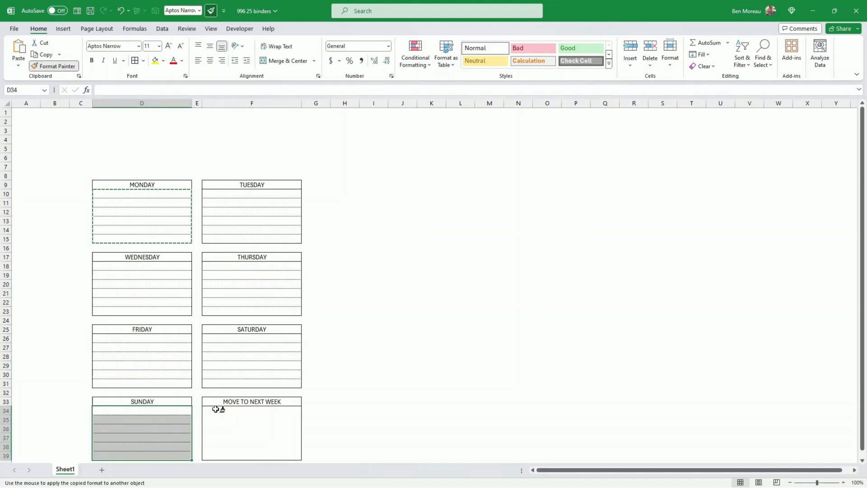
left_click(211, 413)
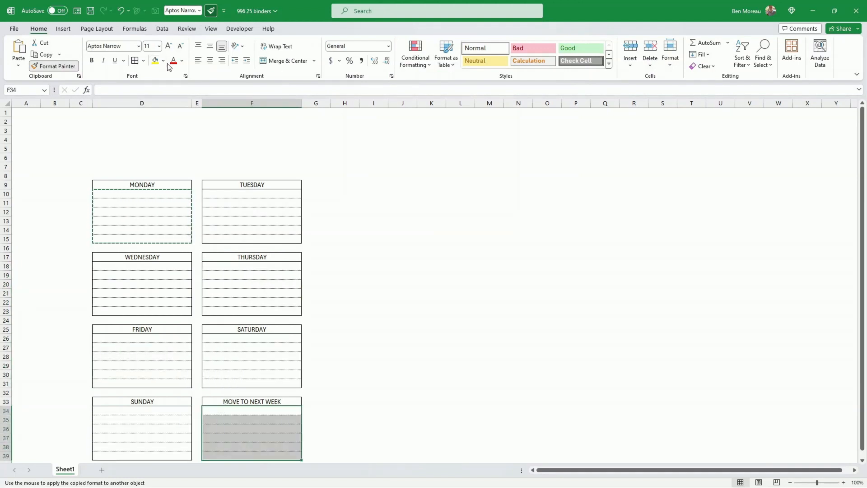
left_click(57, 66)
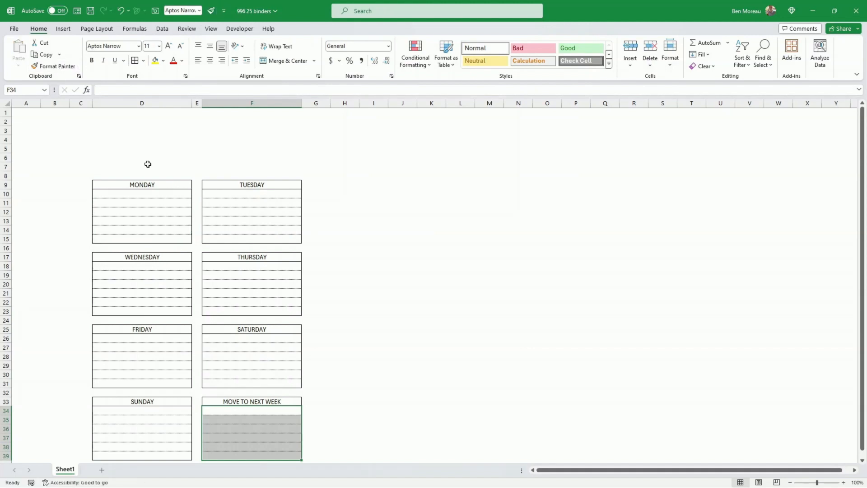
- Fill the MONDAY heading cell D9 with the lightest green theme colour and make its text bold
left_click(158, 186)
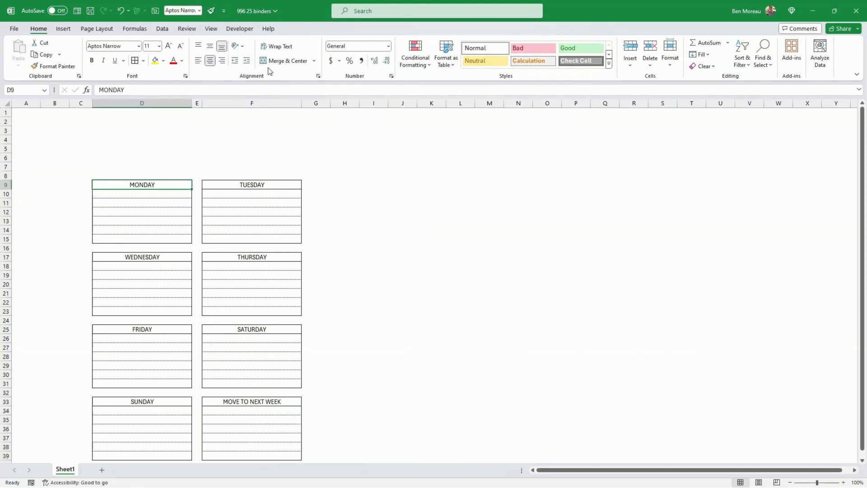
left_click(165, 61)
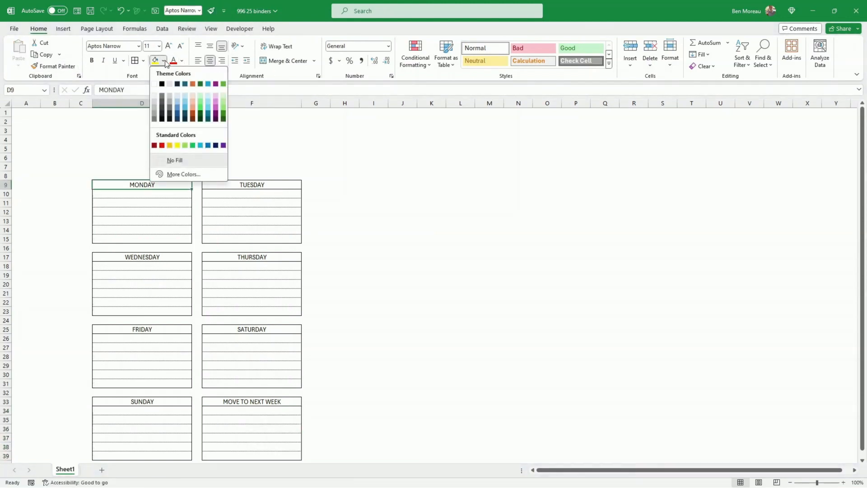
left_click(224, 96)
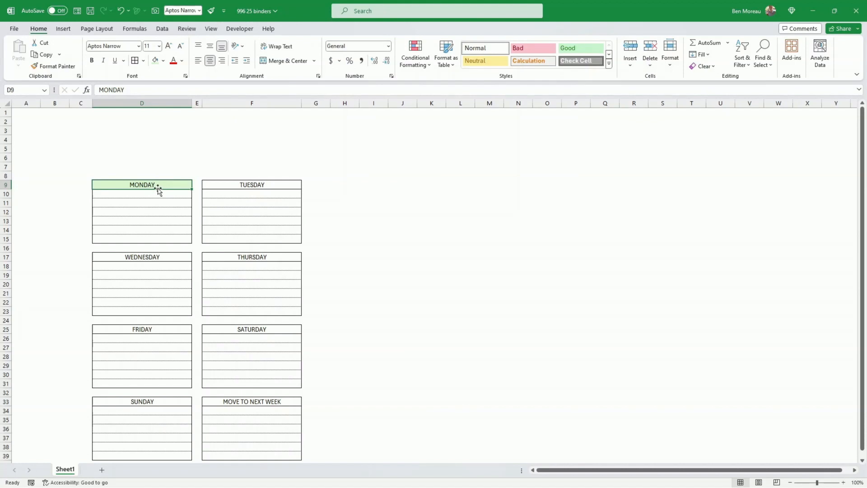
key("ctrl+b")
- Copy the MONDAY heading's formatting with Format Painter onto the other seven block headings, from TUESDAY through MOVE TO NEXT WEEK
double_click(62, 67)
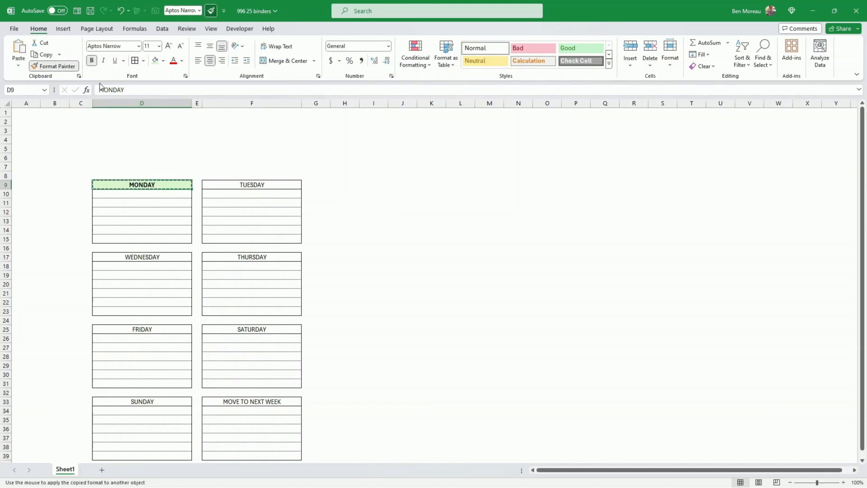
left_click(235, 183)
left_click(181, 256)
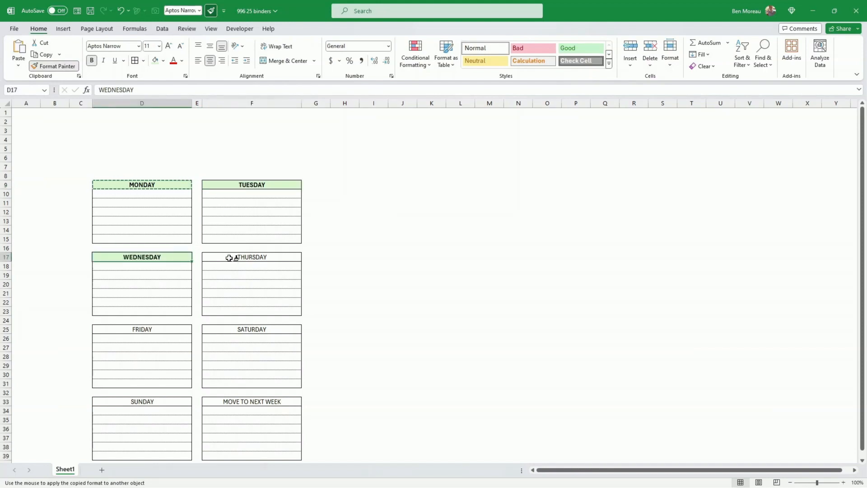
left_click(233, 256)
left_click(172, 329)
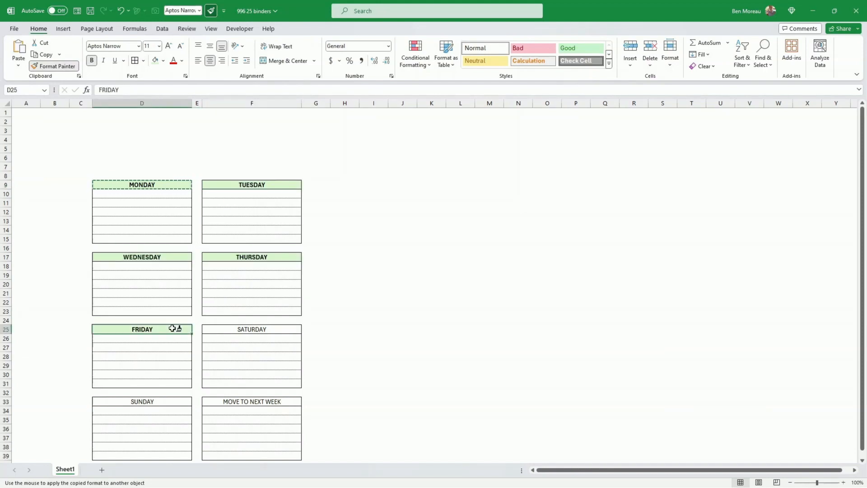
left_click(232, 329)
left_click(175, 401)
left_click(229, 402)
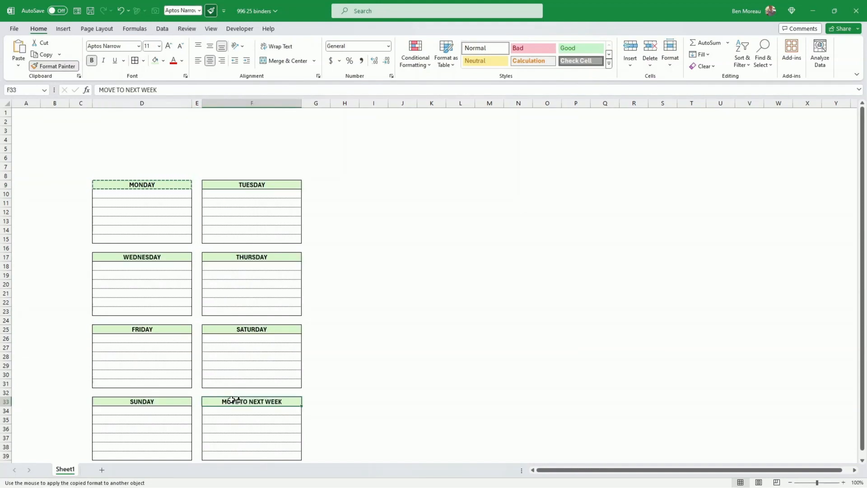
left_click(59, 68)
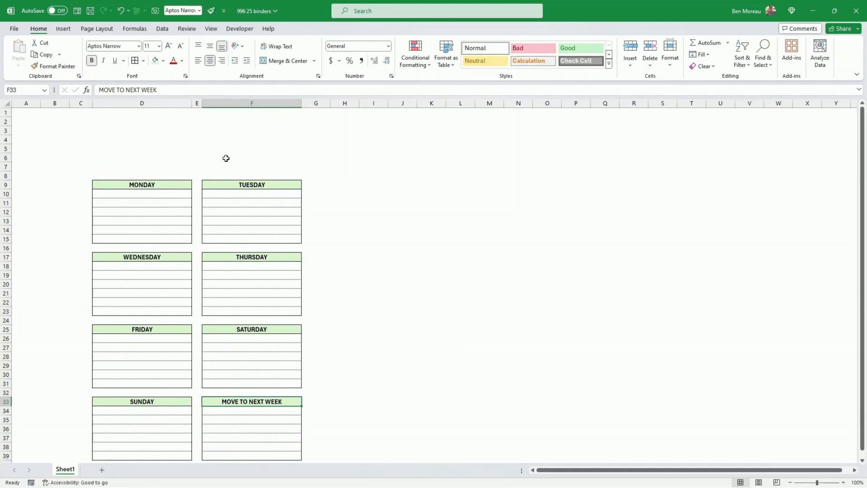
left_click_drag(168, 186, 168, 238)
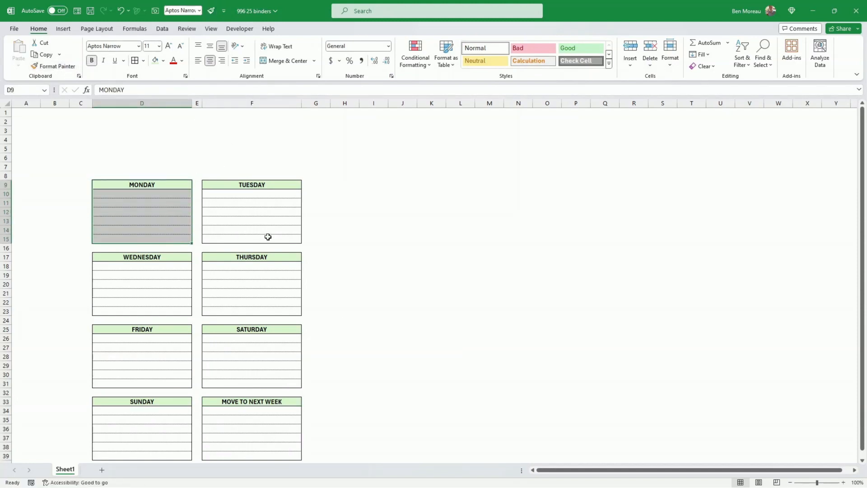
left_click(339, 267)
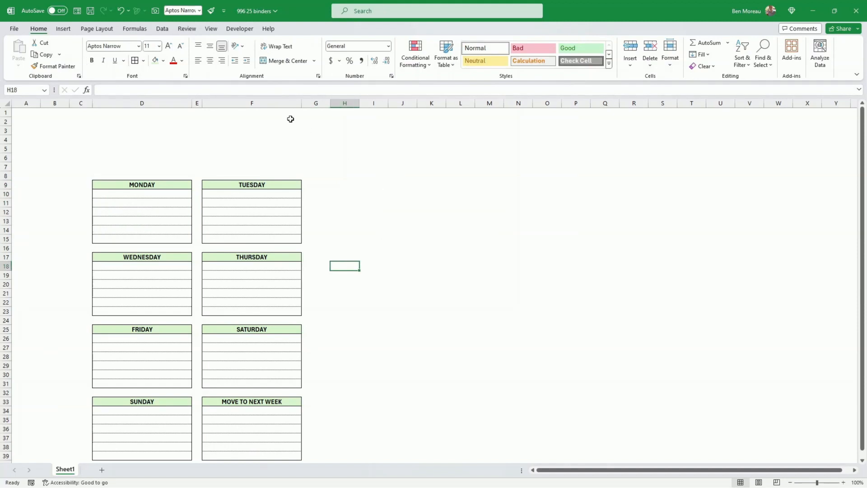
left_click(350, 373)
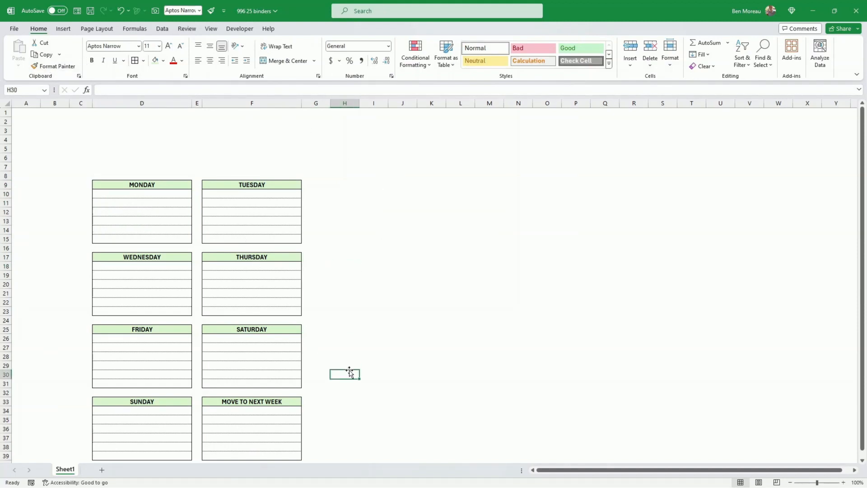
- Enter an asterisk on the first writing line of the MONDAY and TUESDAY blocks, in D10 and F10
left_click(101, 195)
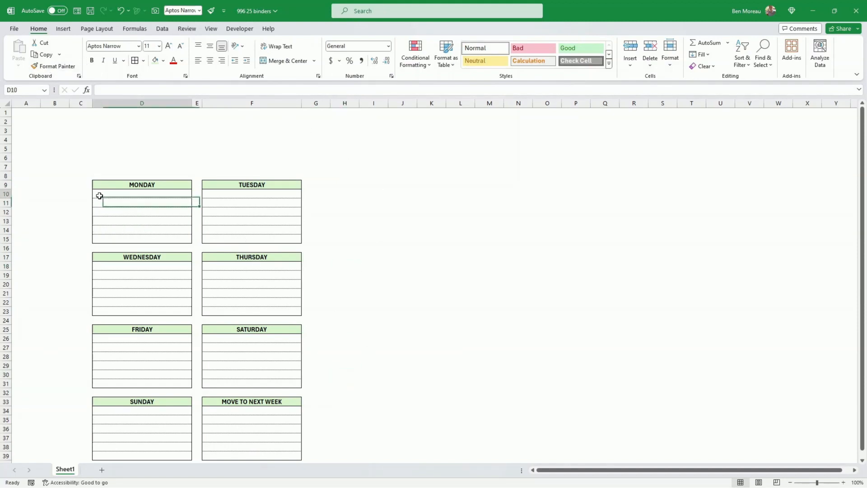
type("*")
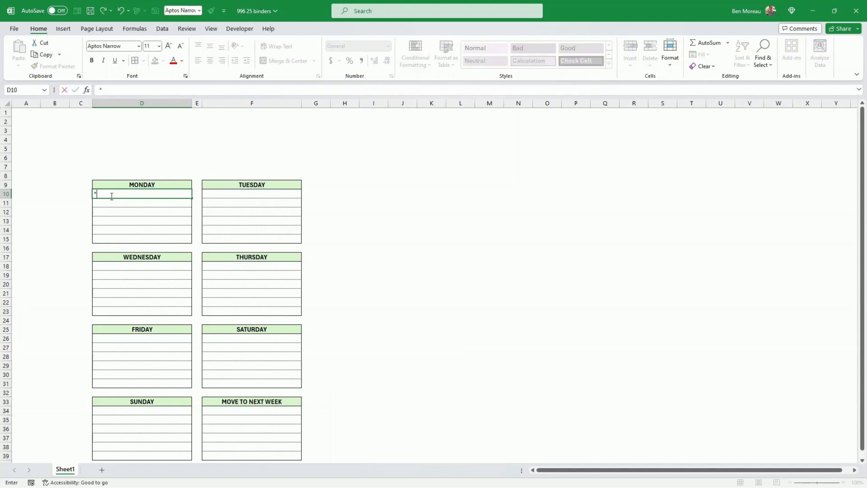
key("Tab")
key("Tab")
type("*")
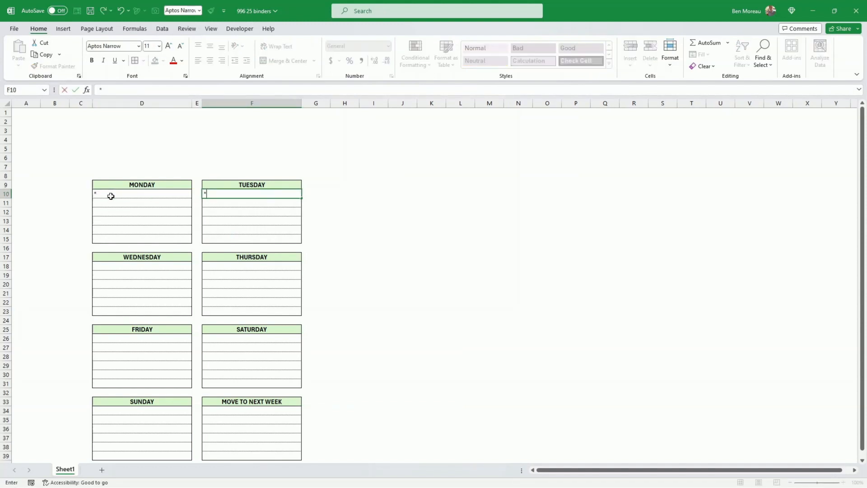
- Enter an asterisk on the first writing line of the THURSDAY and WEDNESDAY blocks, in F18 and D18
key("Return")
key("Return")
key("Return")
key("Return")
key("Return")
key("Return")
key("Return")
key("Return")
type("*")
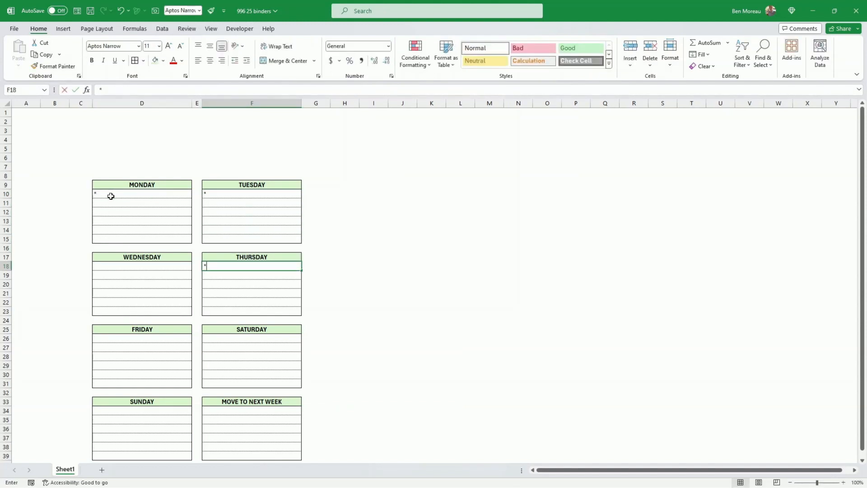
key("Left")
key("Left")
key("Left")
key("Left")
key("Right")
key("Right")
type("*")
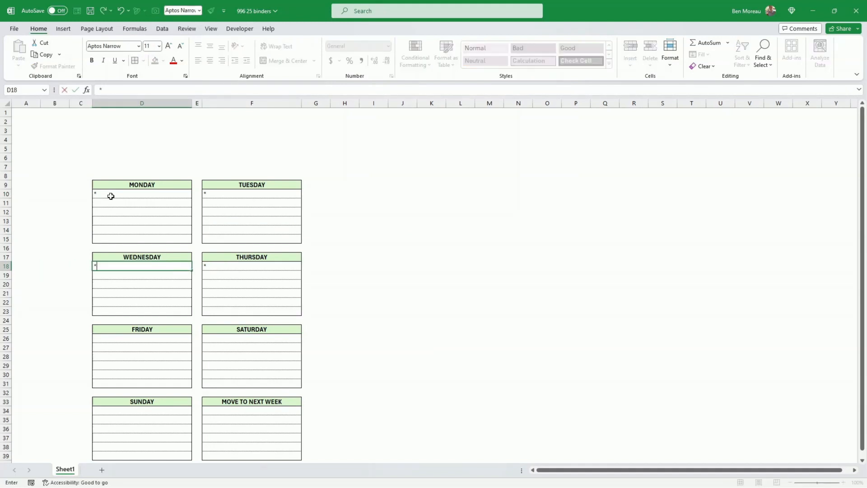
- Enter an asterisk on the first writing line of the FRIDAY and SATURDAY blocks, in D26 and F26
key("Return")
key("Return")
key("Return")
key("Return")
key("Return")
key("Return")
key("Return")
key("Return")
type("*")
key("Right")
key("Right")
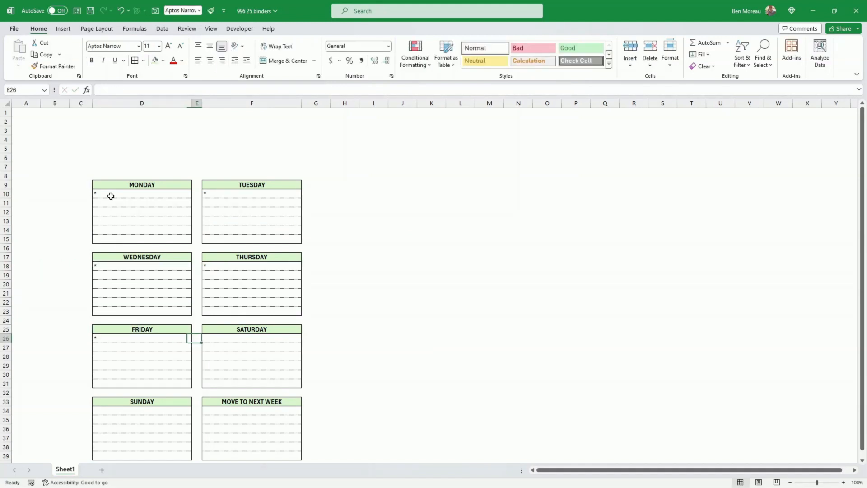
type("*")
- Enter an asterisk on the first writing line of the SUNDAY block, in D34
key("Return")
key("Return")
key("Return")
key("Return")
key("Return")
key("Return")
key("Return")
key("Return")
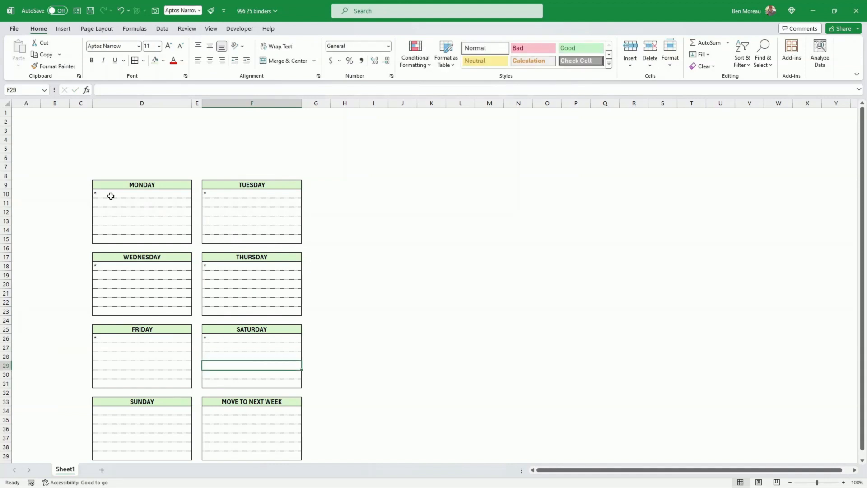
key("Left")
key("Left")
type("*")
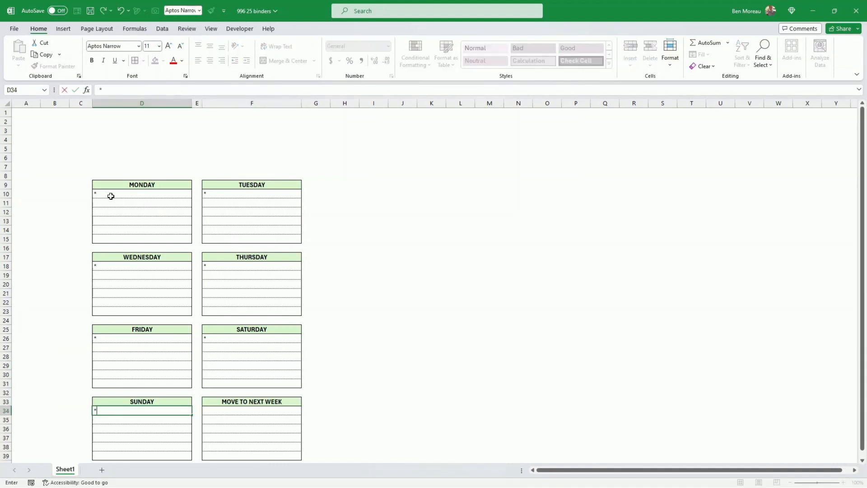
key("Return")
key("Up")
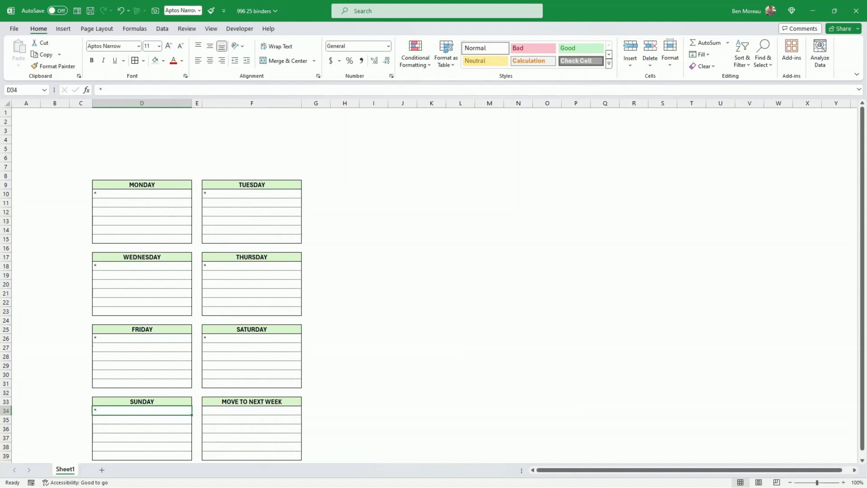
- Add a hairline bottom border across D4:F4 above the day blocks, using the custom border settings
left_click(142, 140)
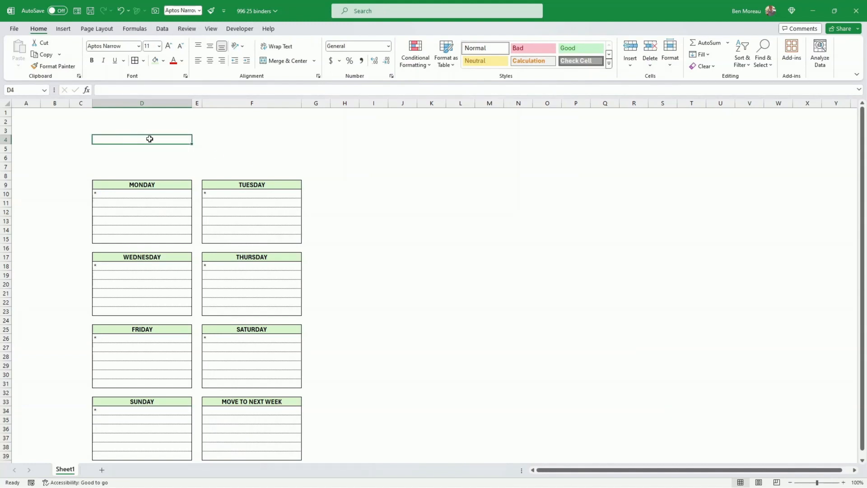
left_click_drag(150, 139, 248, 136)
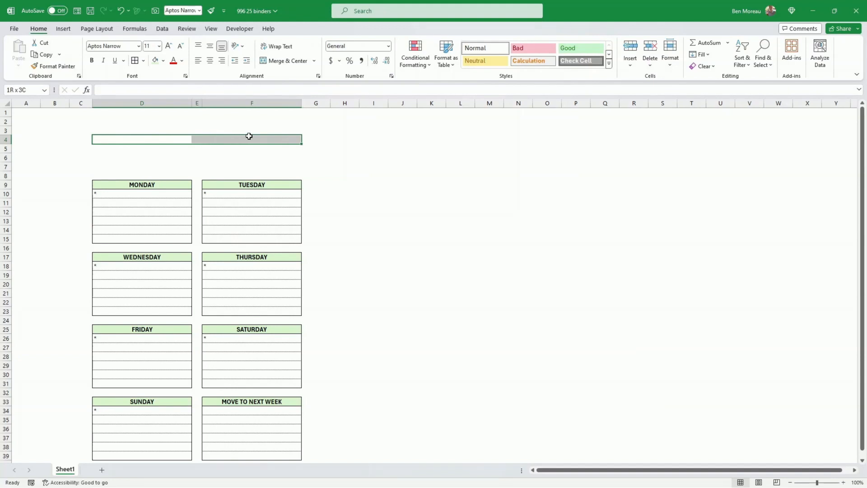
left_click(143, 60)
left_click(179, 332)
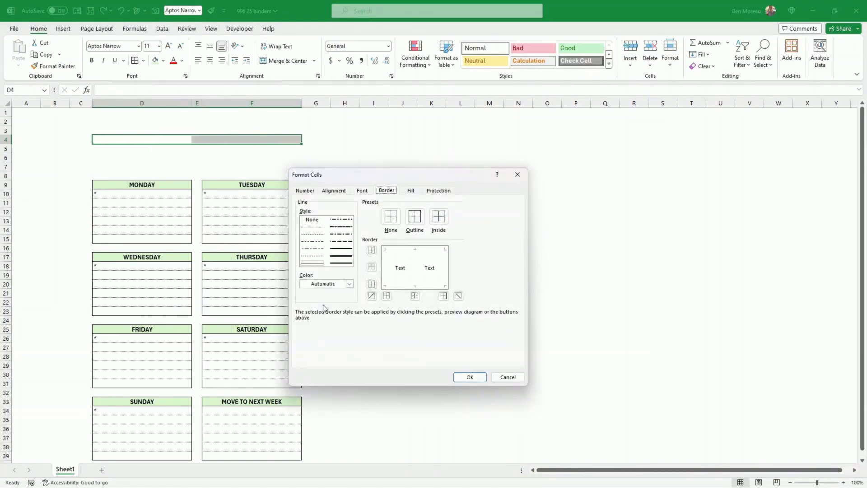
left_click(334, 285)
left_click(335, 287)
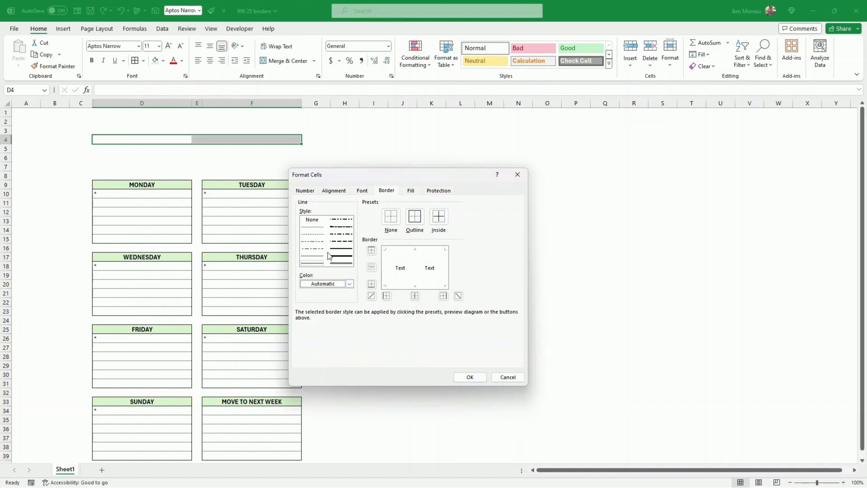
left_click(315, 227)
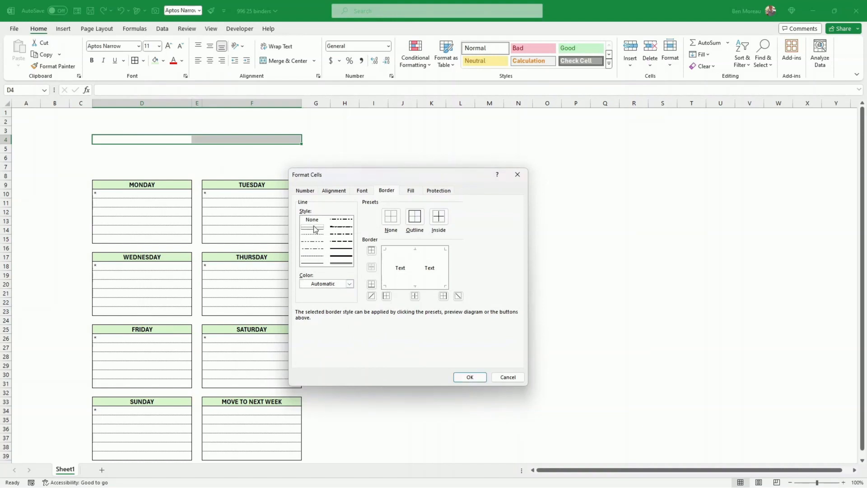
left_click(371, 284)
left_click(470, 377)
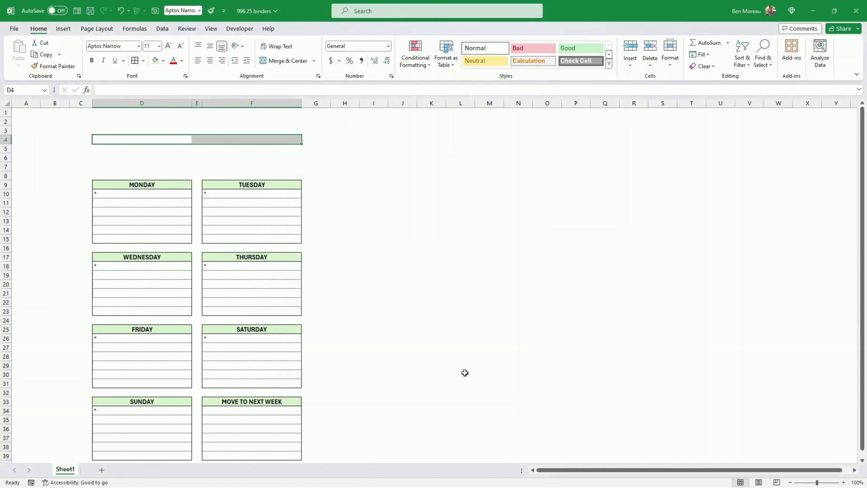
left_click(402, 239)
- Move the bordered line from D4:F4 down one row to D5:F5
left_click(120, 139)
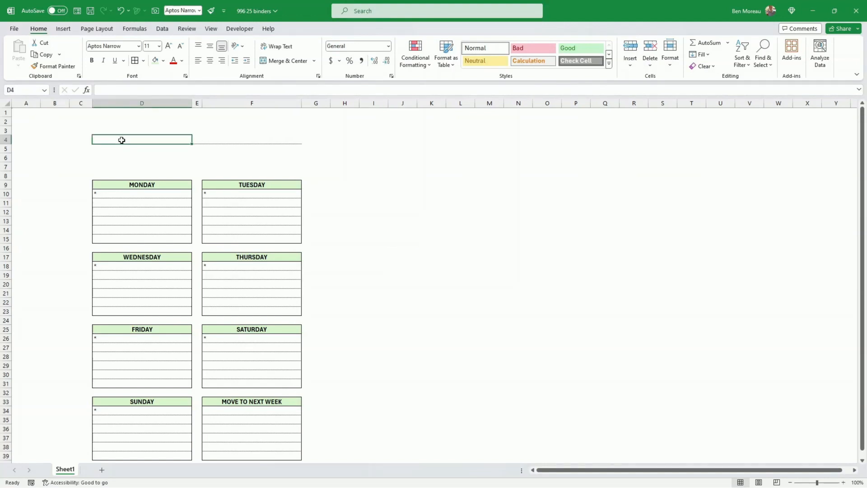
left_click_drag(120, 149, 266, 151)
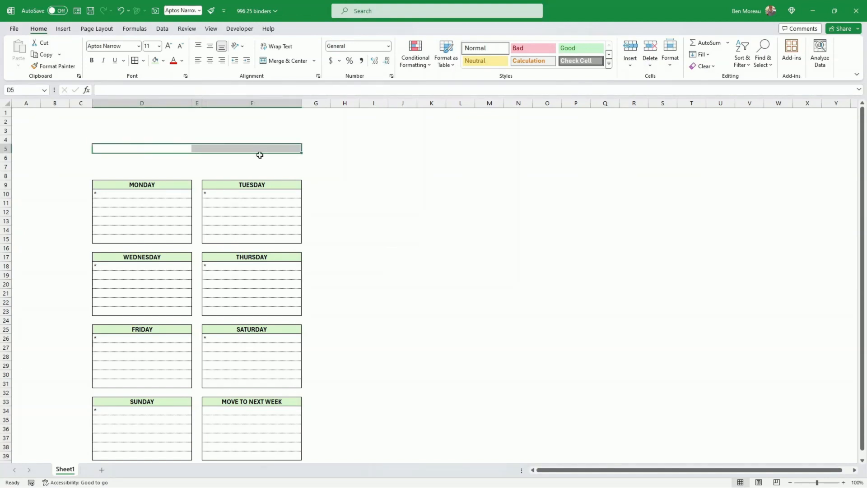
left_click(340, 167)
- Give D4:F4 a new hairline bottom border so a second writing line sits above the one in row 5
left_click(104, 139)
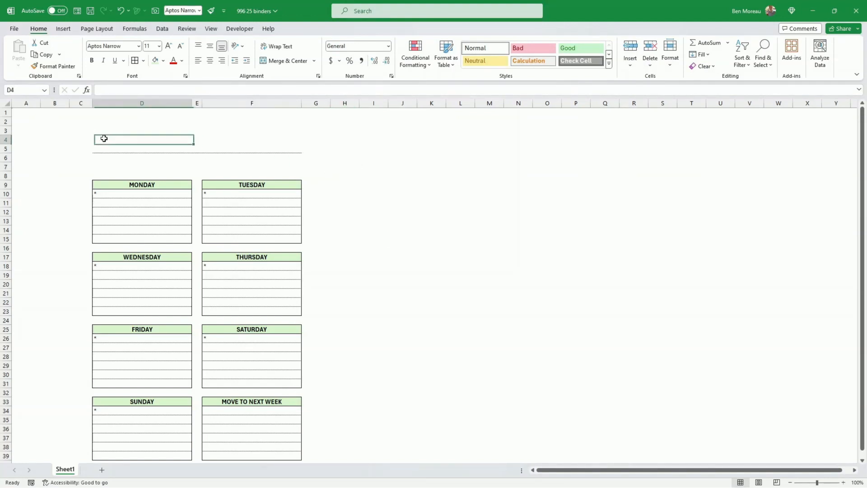
left_click_drag(103, 139, 285, 141)
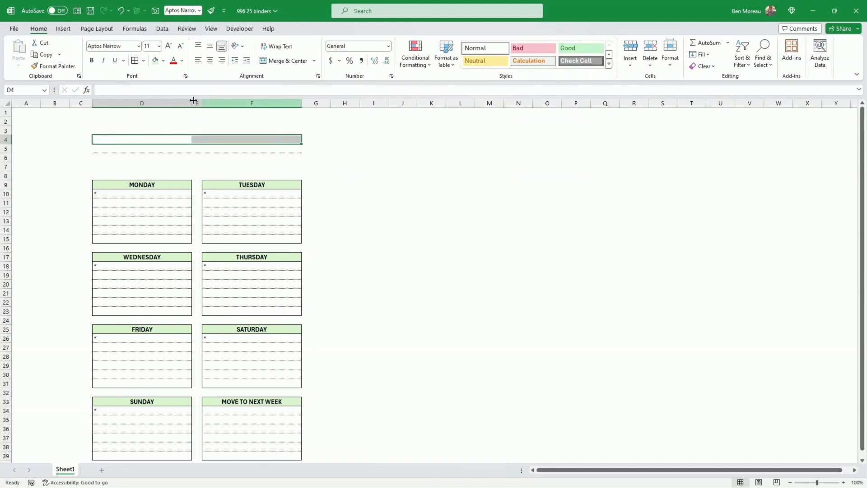
left_click(143, 60)
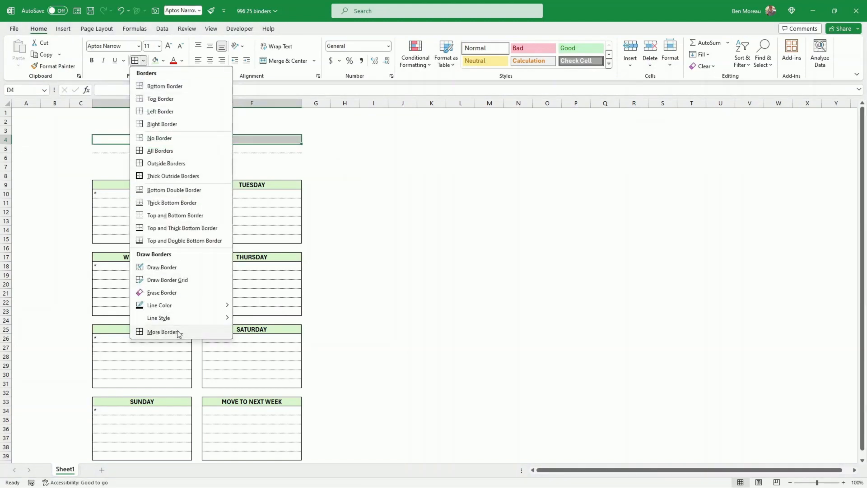
left_click(178, 331)
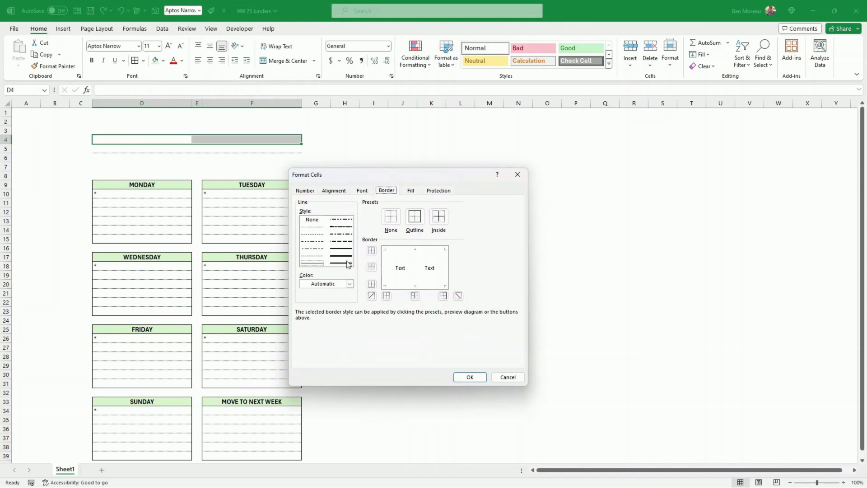
left_click(317, 228)
left_click(372, 284)
left_click(465, 377)
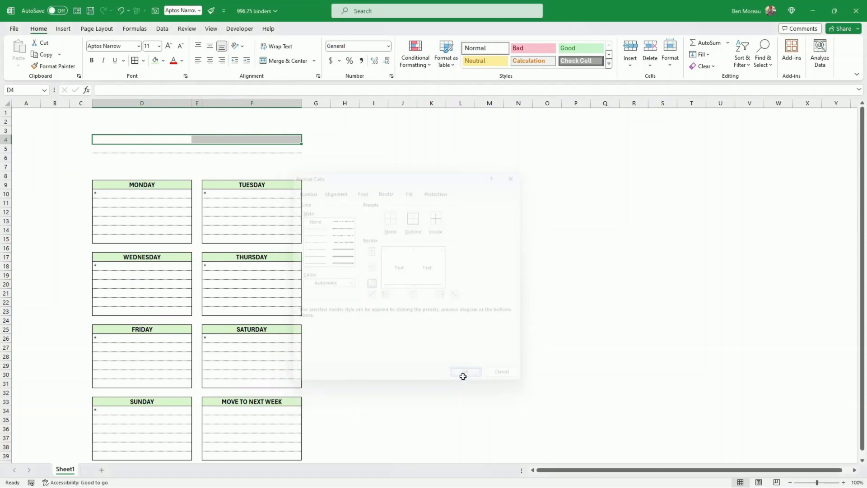
left_click(412, 292)
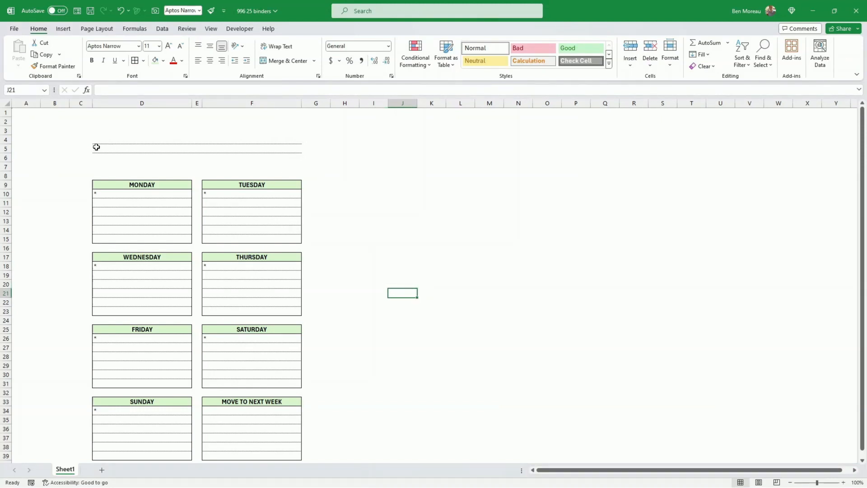
- Fill the lined row D5:F5 down through row 7 to add more writing lines
left_click_drag(95, 148, 302, 171)
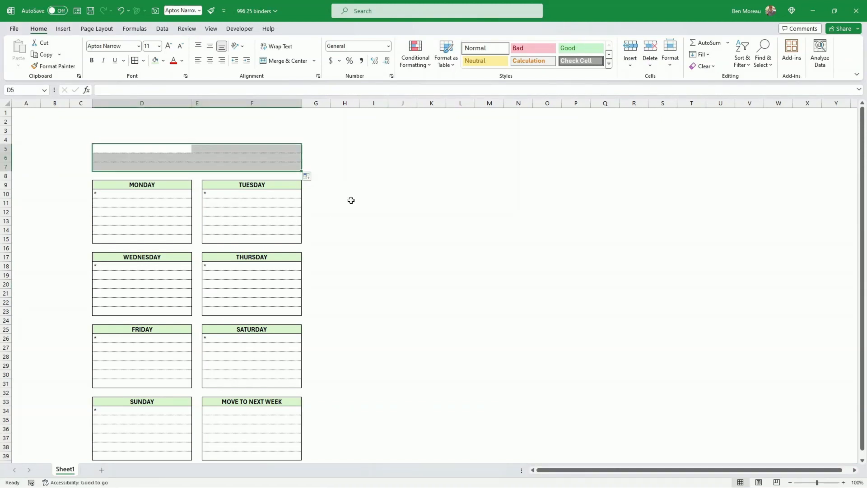
- Enter the italic label "Goals for the week" in D3, above the writing lines
left_click(351, 218)
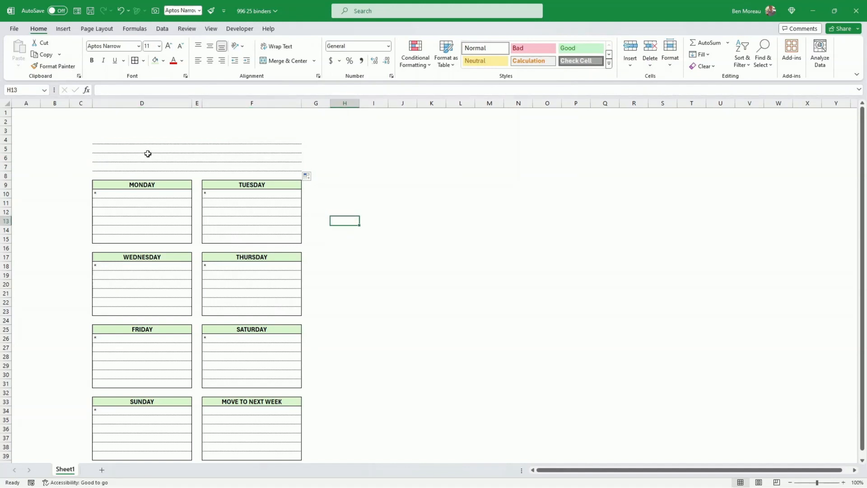
left_click(100, 130)
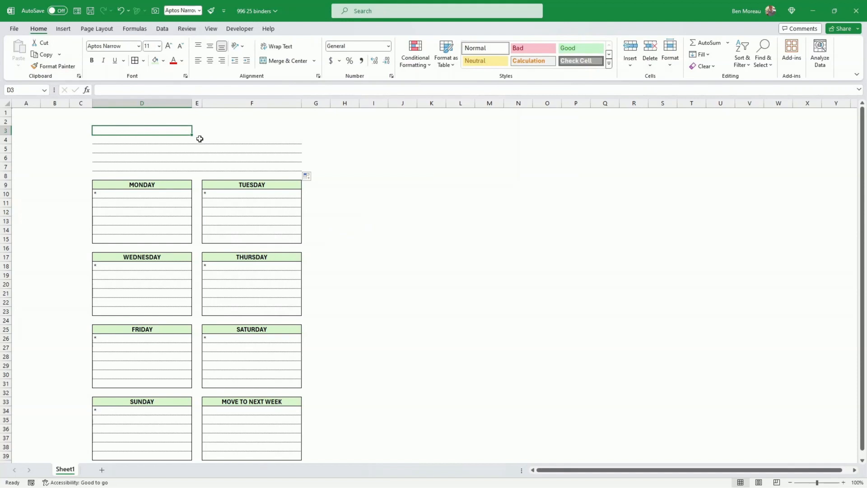
type("Goals for t")
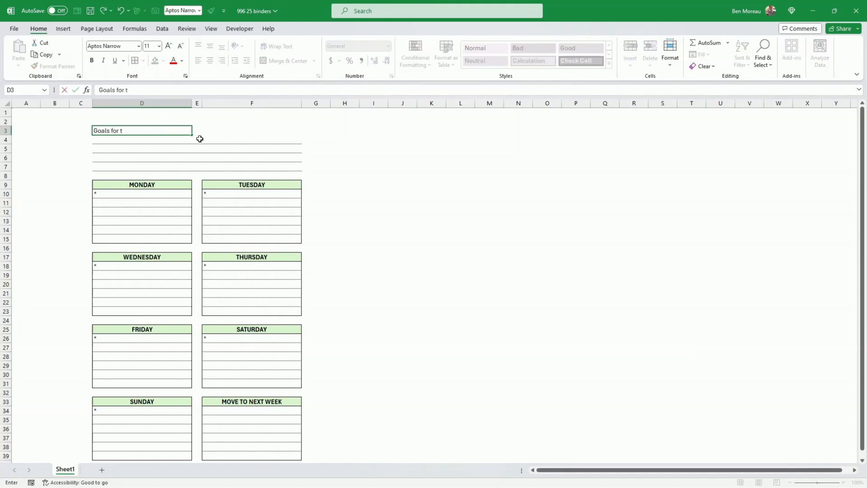
type("he week")
key("ctrl+Return")
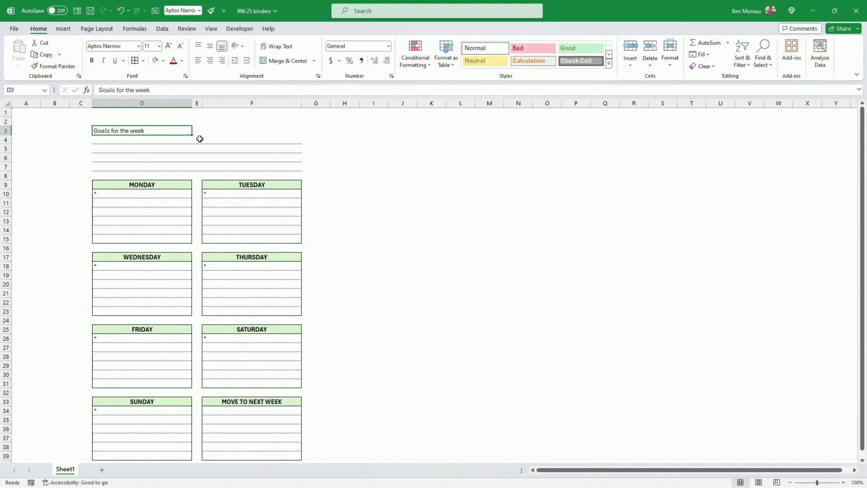
key("ctrl+i")
- Add "Week Starting: ____________" in F2 with a blank underscore line, and make it italic and right-aligned
key("Right")
key("Right")
key("Up")
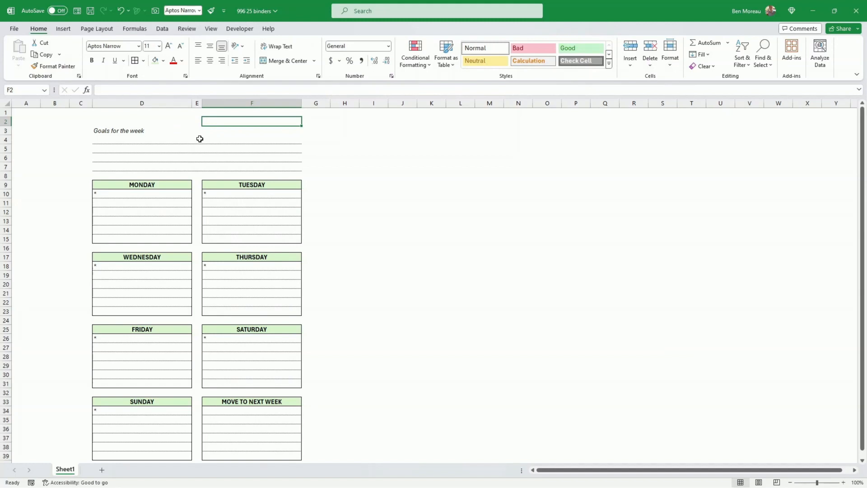
type("Week StartingL ____________")
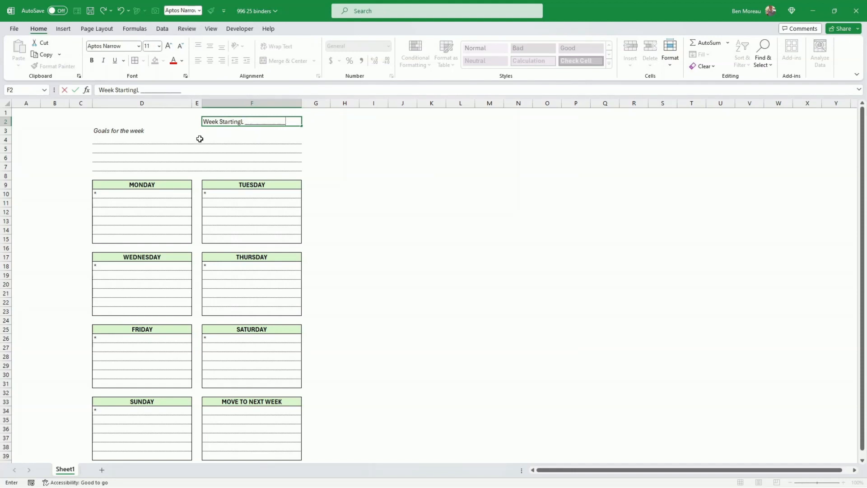
left_click(244, 121)
key("Escape")
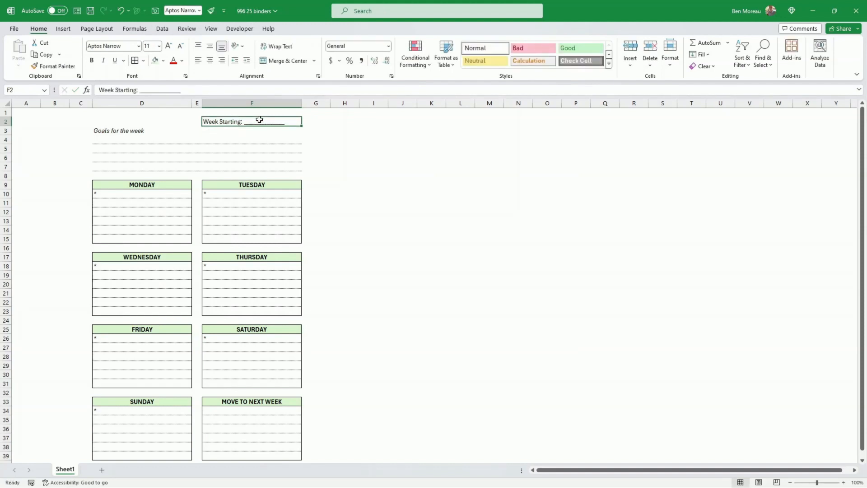
left_click(104, 61)
left_click(221, 61)
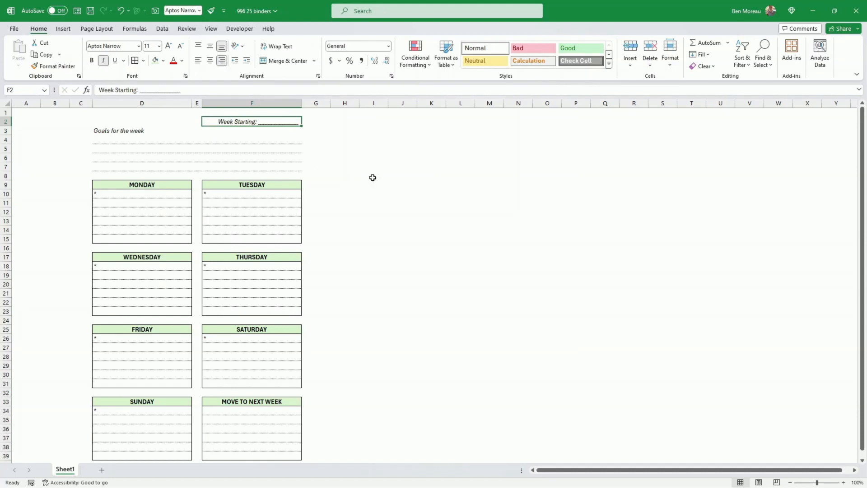
left_click(374, 177)
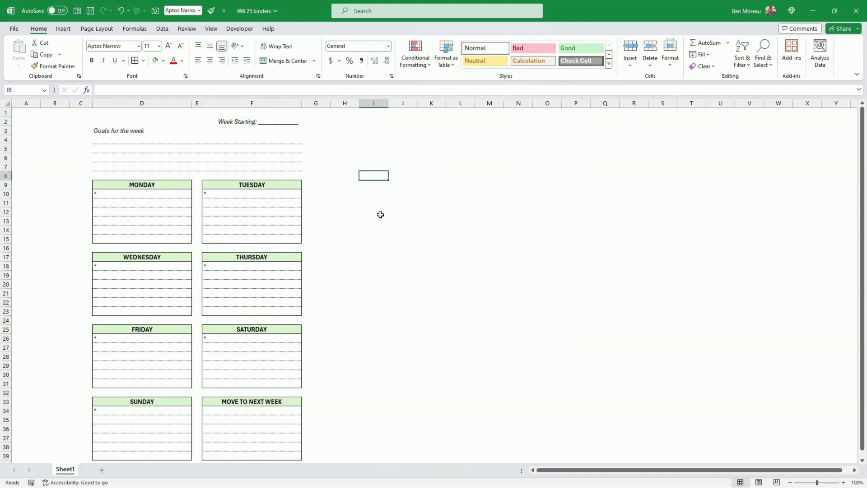
- Insert three blank rows above the Week Starting row
left_click(6, 121)
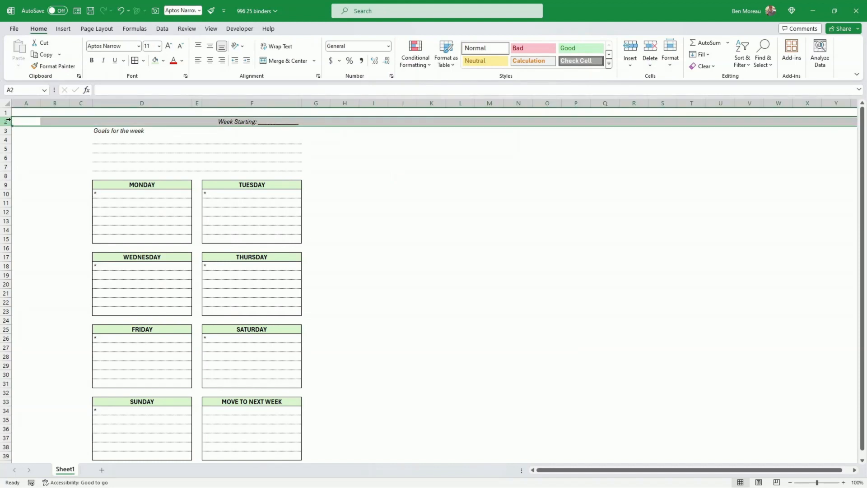
right_click(6, 121)
left_click(50, 209)
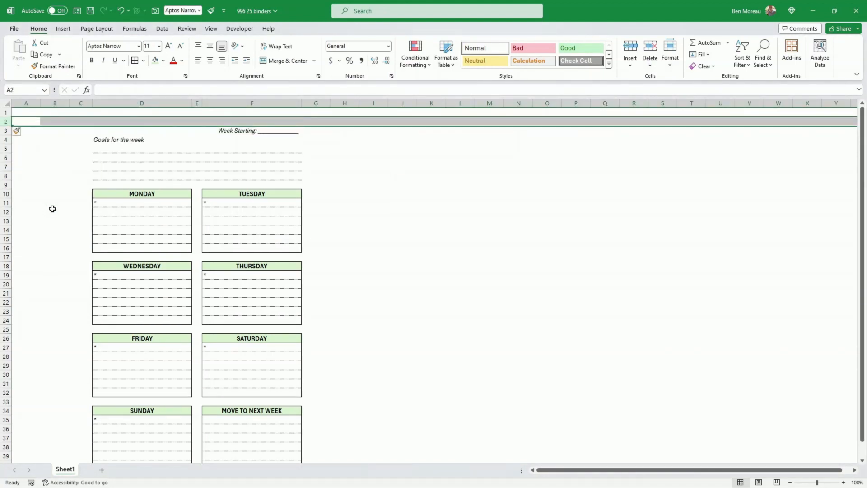
key("F4")
key("F4")
- Make row 3 about twice as tall and merge and center D3:F3 for a title
left_click(155, 129)
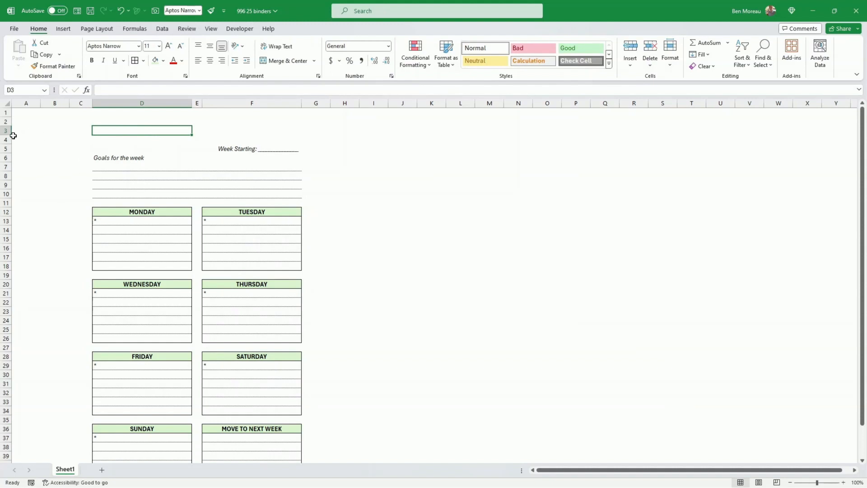
left_click_drag(10, 136, 10, 144)
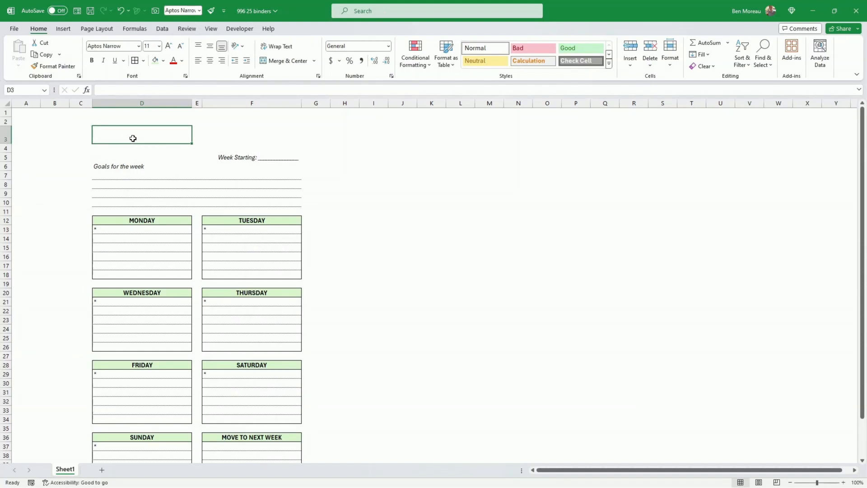
left_click_drag(145, 136, 215, 137)
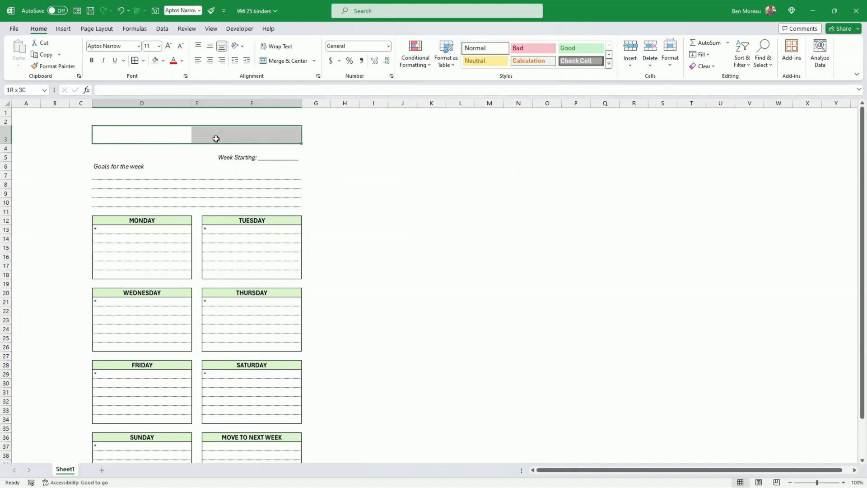
left_click(289, 61)
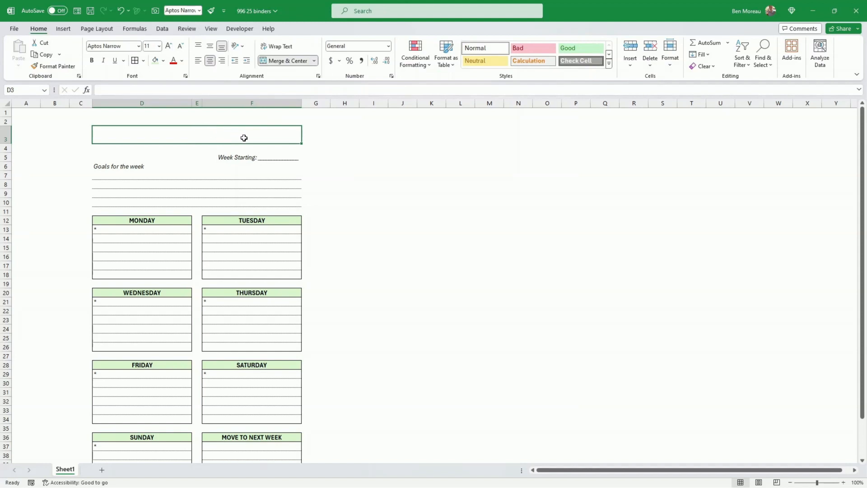
- Enter the title "WEEKLY PLANNER" in the merged cell D3 and make it bold
type("WEEK")
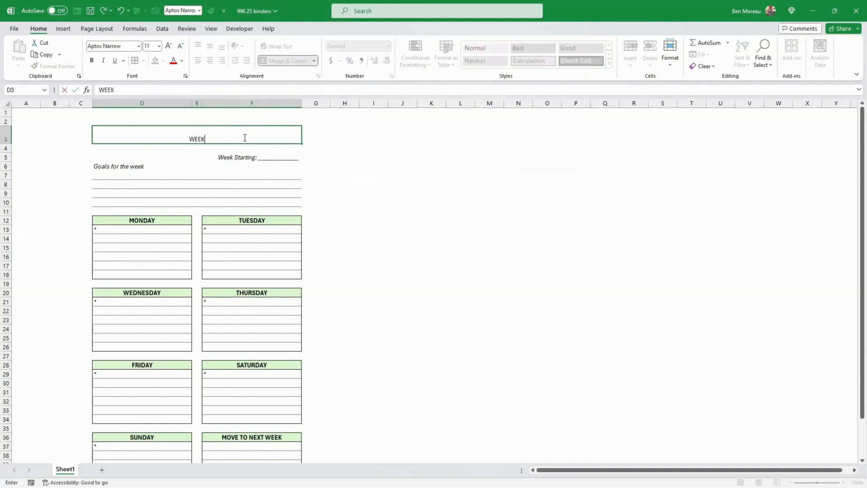
type("LY PLANNER")
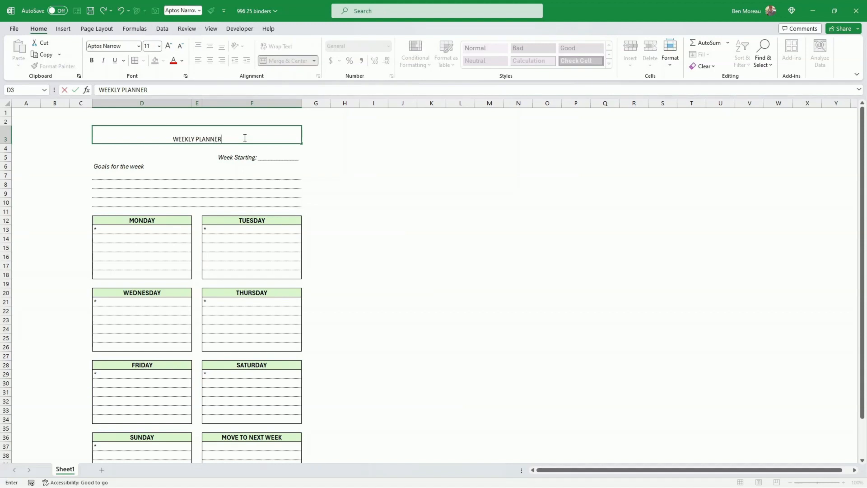
key("Return")
left_click(244, 137)
key("ctrl+b")
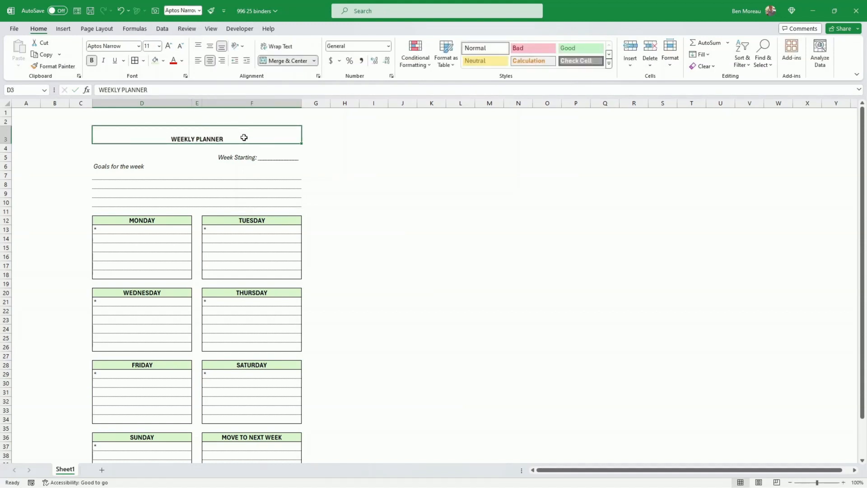
- Center the WEEKLY PLANNER title vertically and increase its font size to 16
left_click(210, 46)
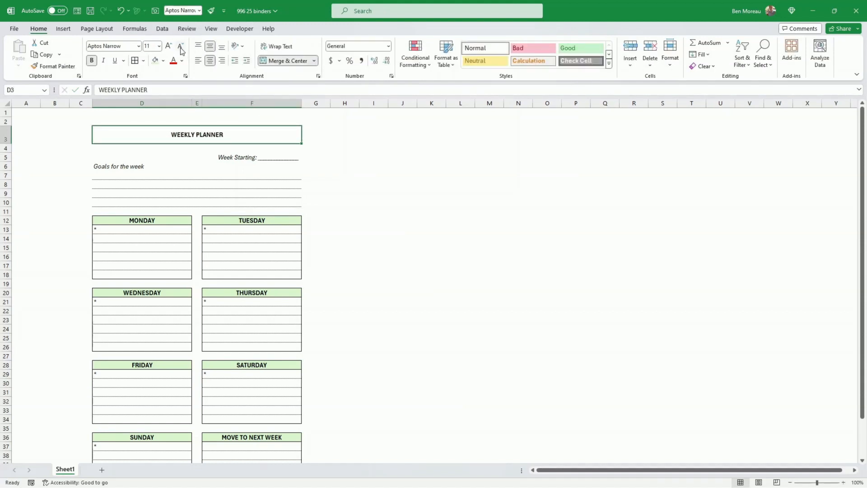
left_click(168, 46)
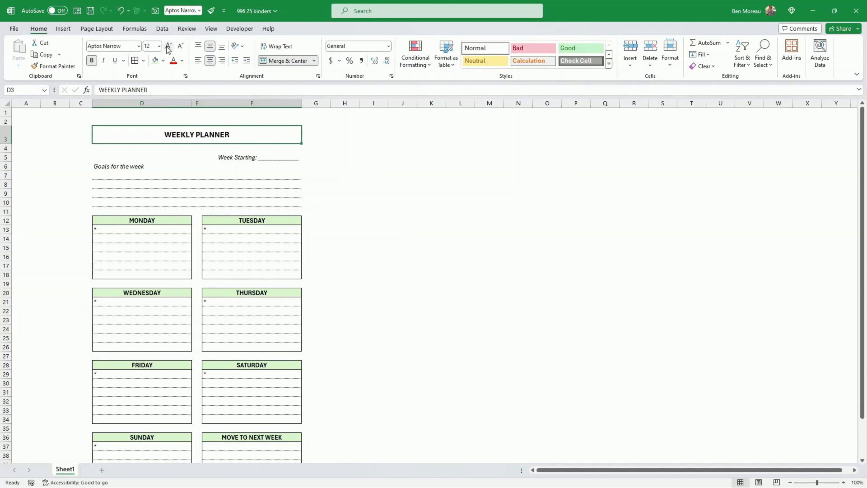
left_click(168, 46)
left_click(168, 46)
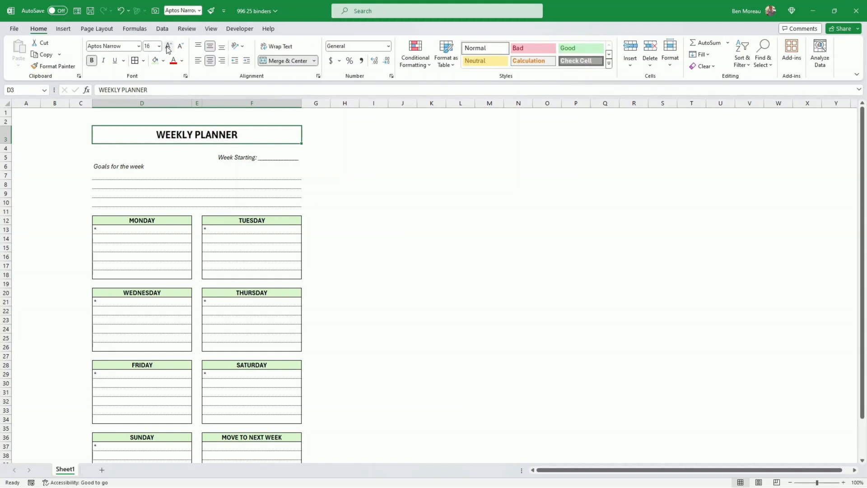
left_click(202, 198)
- Paste a copied block with the "Issues Challenges" and "What I did well" lined sections at D44, below the day blocks
scroll(206, 196, "down", 6)
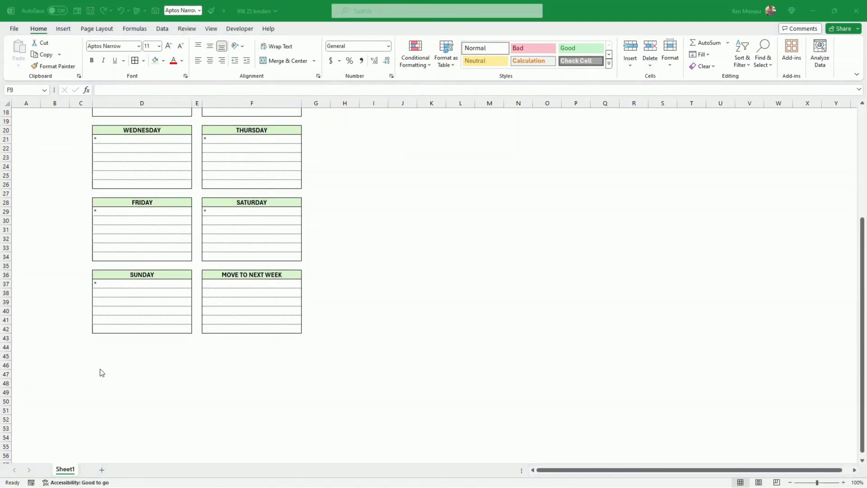
left_click(107, 350)
key("ctrl+c")
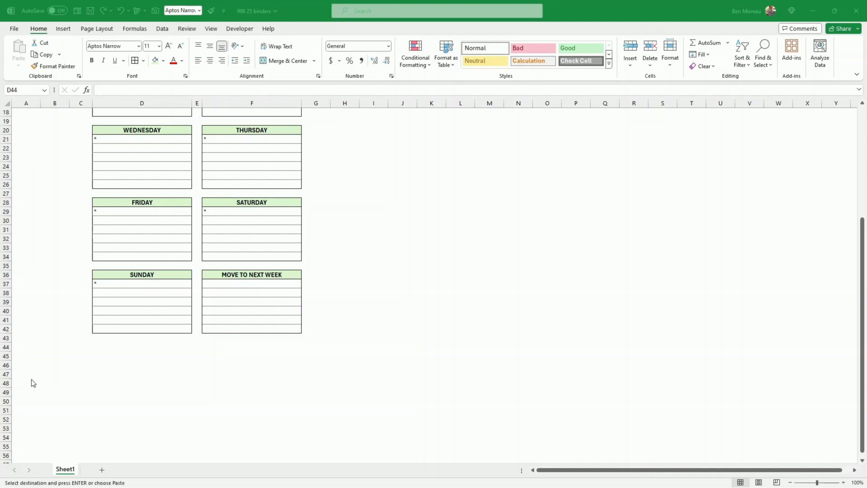
left_click(110, 348)
key("ctrl+v")
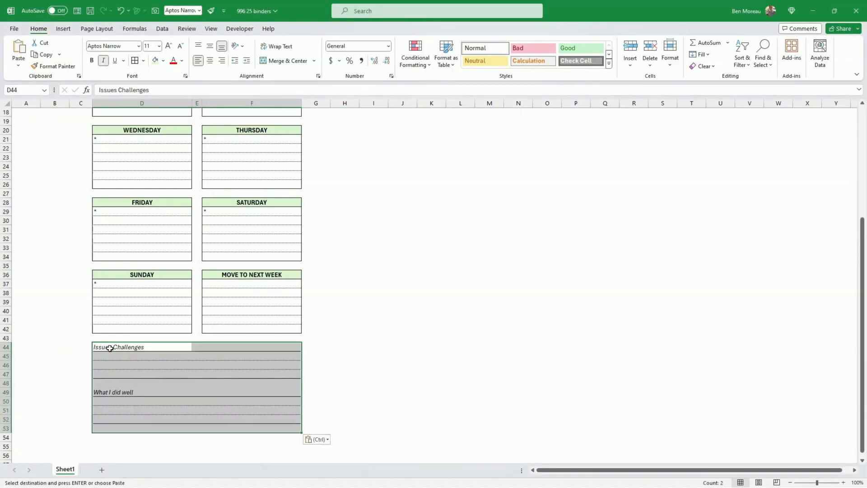
left_click(106, 357)
left_click(63, 365)
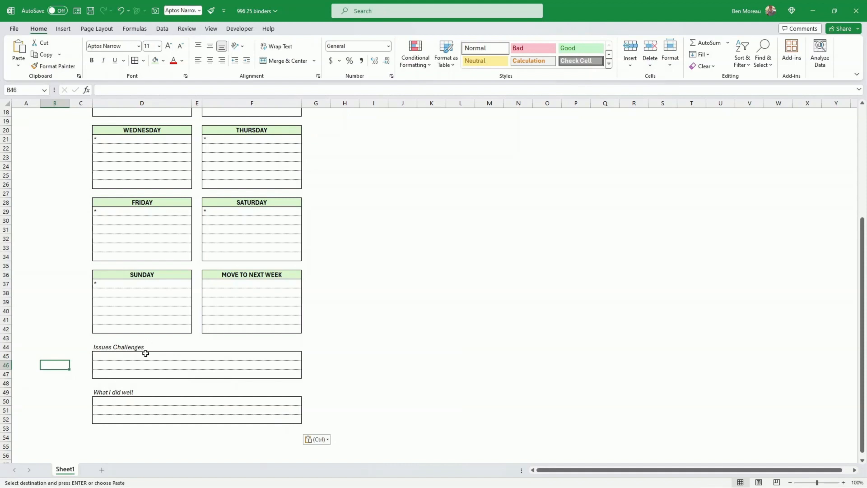
- Shorten the label in D44 to "Challenges"
left_click(108, 348)
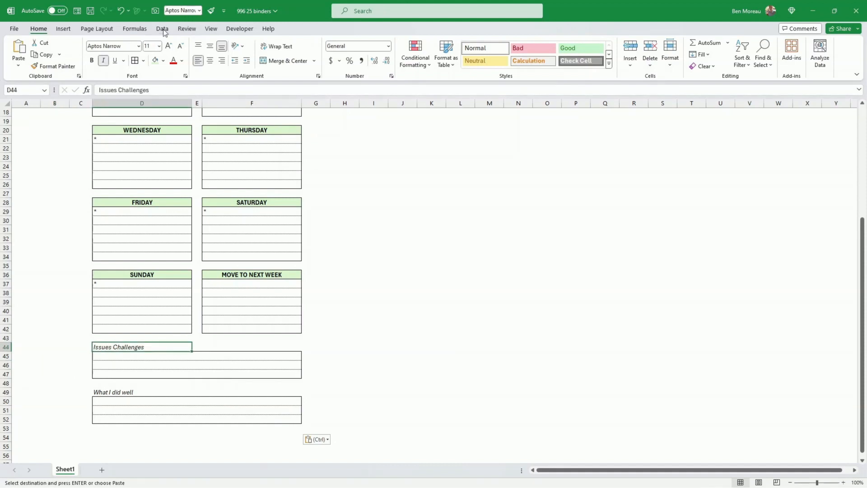
left_click(119, 90)
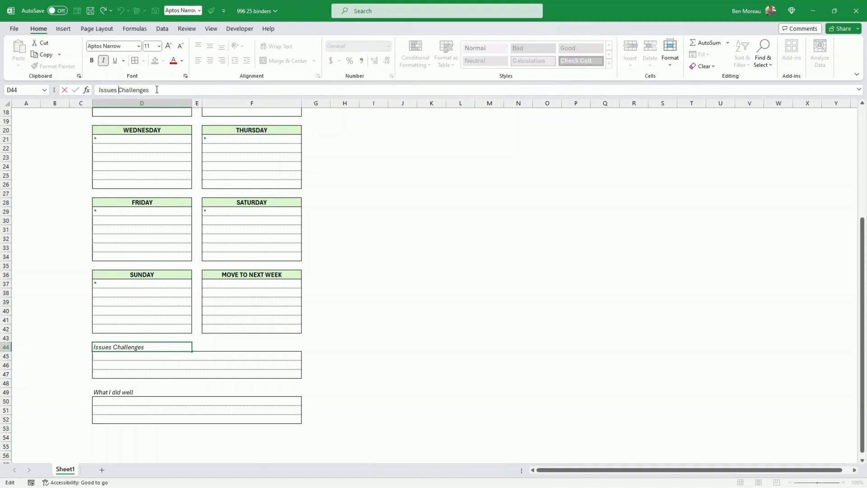
key("BackSpace")
key("BackSpace")
key("BackSpace")
key("BackSpace")
key("BackSpace")
key("BackSpace")
key("BackSpace")
key("Return")
key("Down")
key("Down")
key("Down")
key("Down")
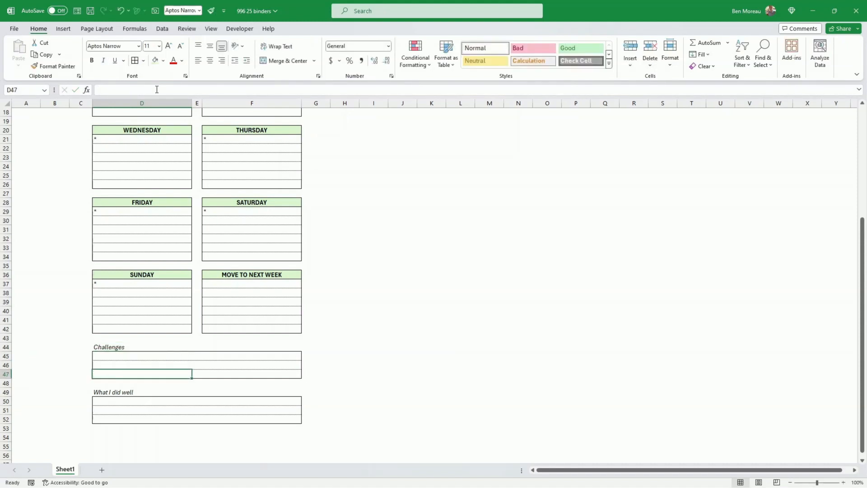
key("Up")
key("Up")
key("Up")
key("Up")
key("Up")
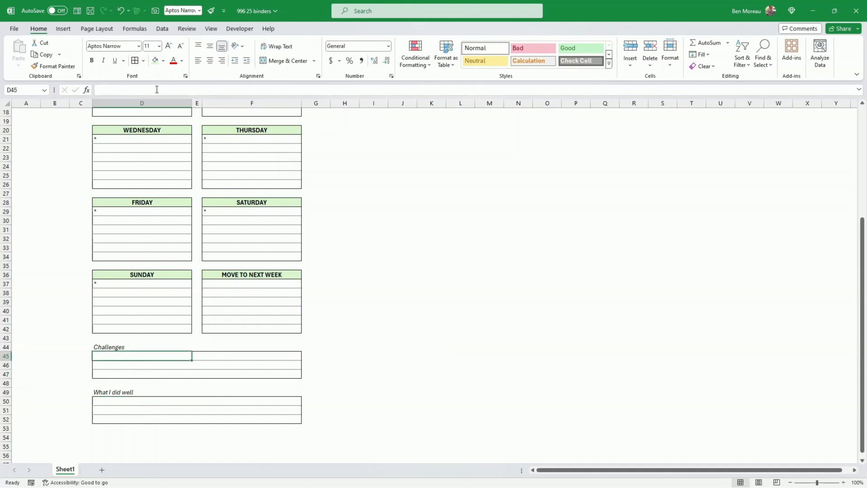
key("Down")
key("Up")
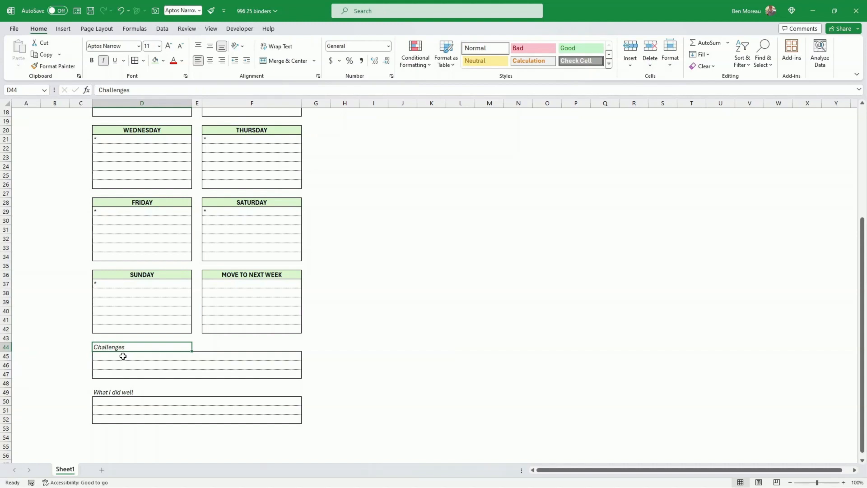
left_click(154, 356)
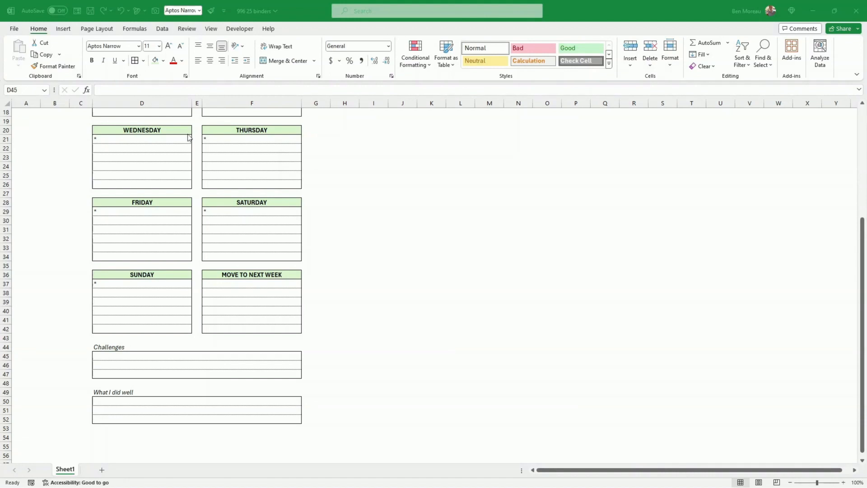
- Review the planner layout from the title down to the sections below the day blocks
scroll(372, 280, "up", 6)
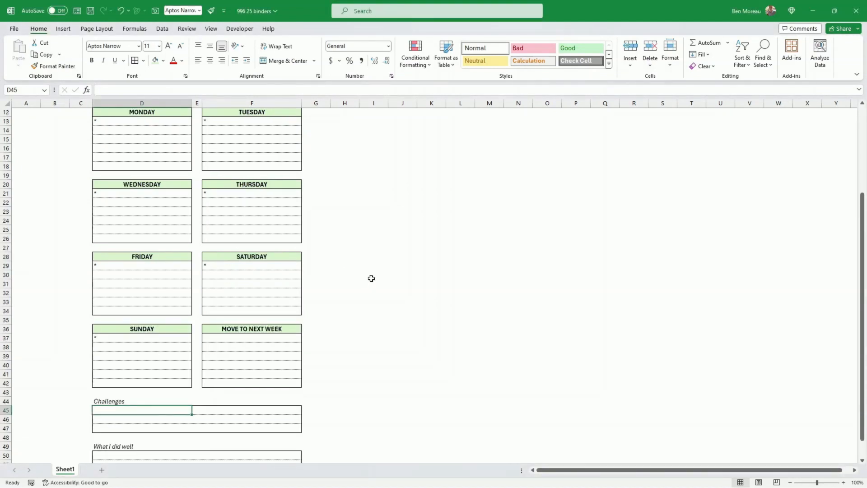
left_click(408, 183)
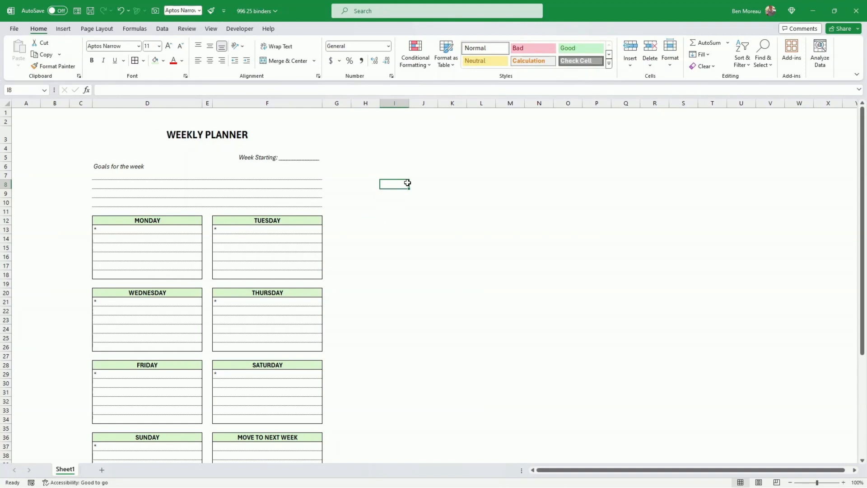
scroll(277, 228, "down", 7)
scroll(284, 275, "up", 5)
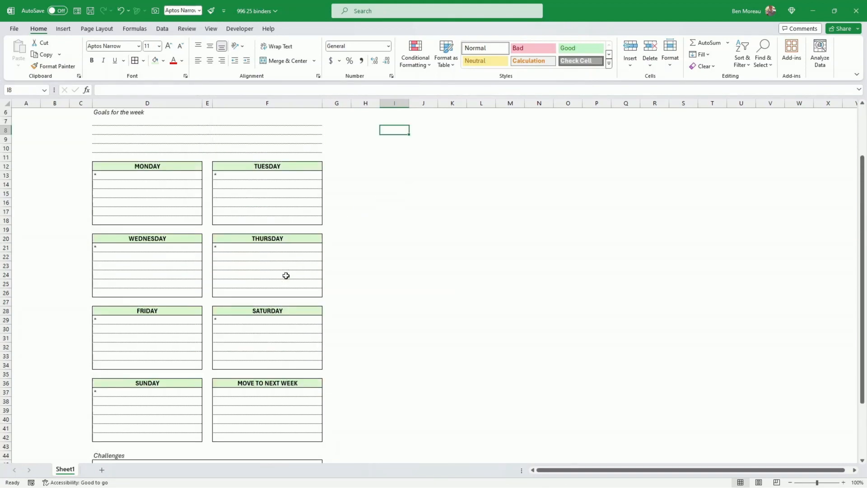
scroll(286, 276, "up", 2)
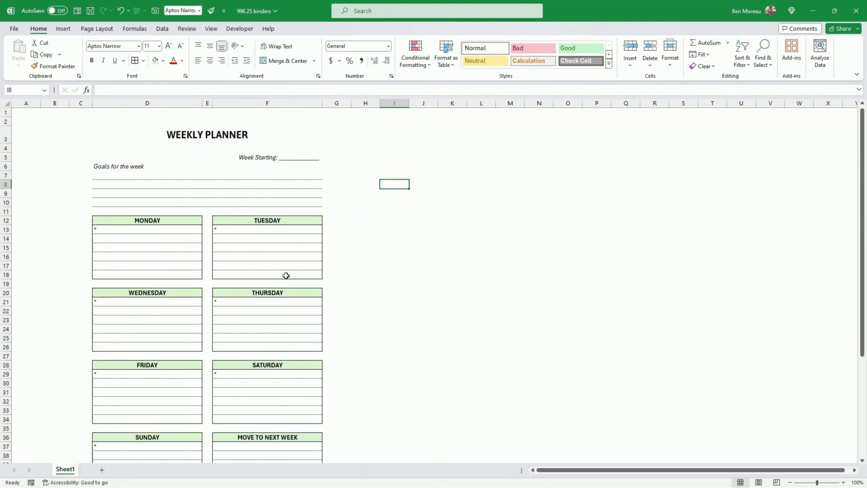
- Reduce the height of row 2 slightly, above the WEEKLY PLANNER title
left_click(372, 310)
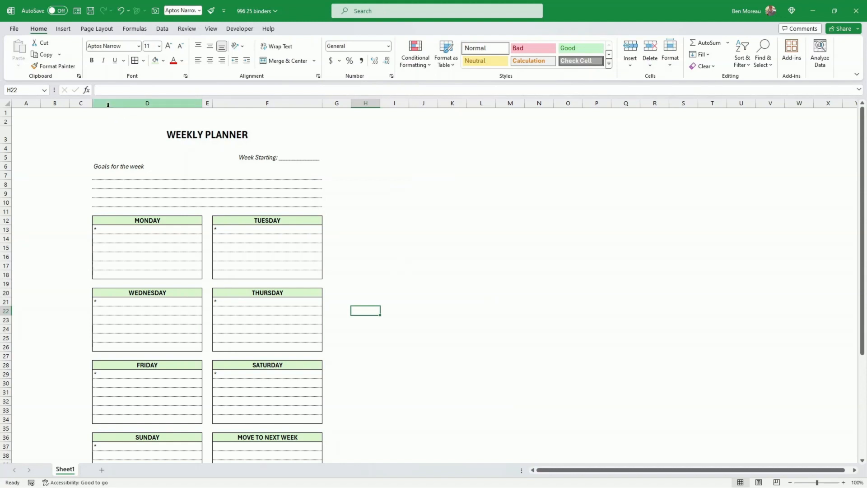
left_click(174, 132)
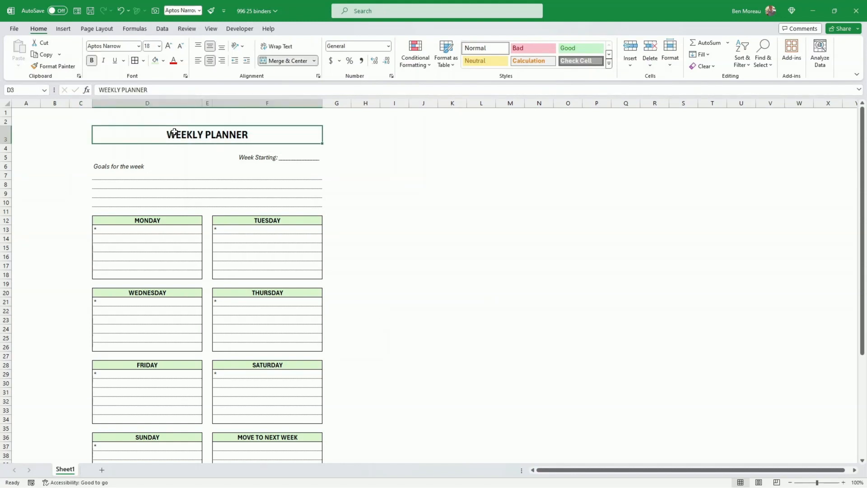
left_click_drag(10, 126, 11, 124)
scroll(78, 178, "down", 6)
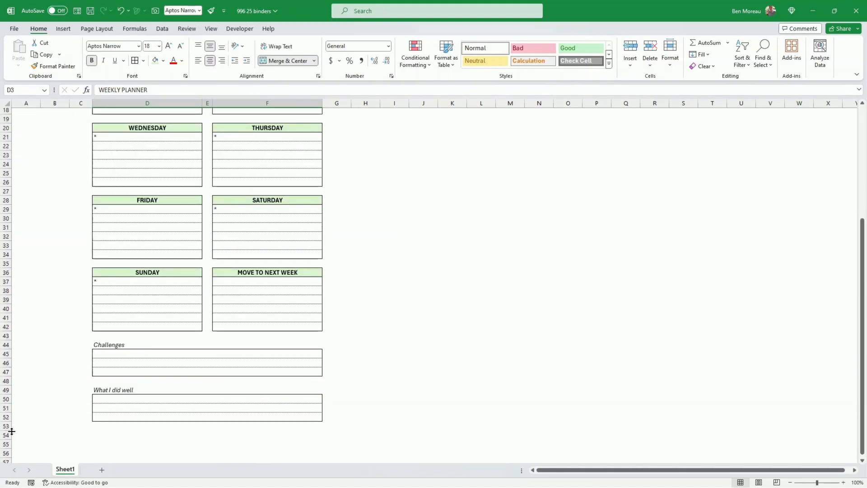
left_click(111, 317)
scroll(110, 316, "up", 6)
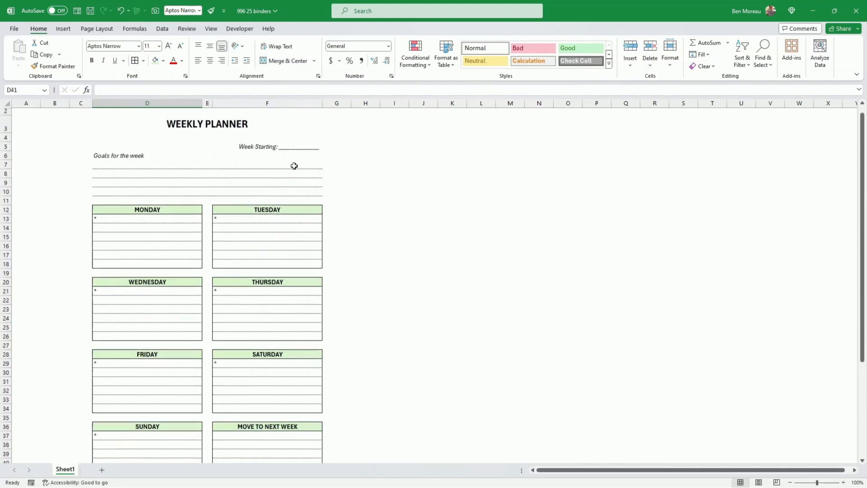
- Copy columns C through F with the whole planner and insert the copied columns at column G
left_click(83, 105)
left_click_drag(83, 105, 271, 103)
left_click(81, 133)
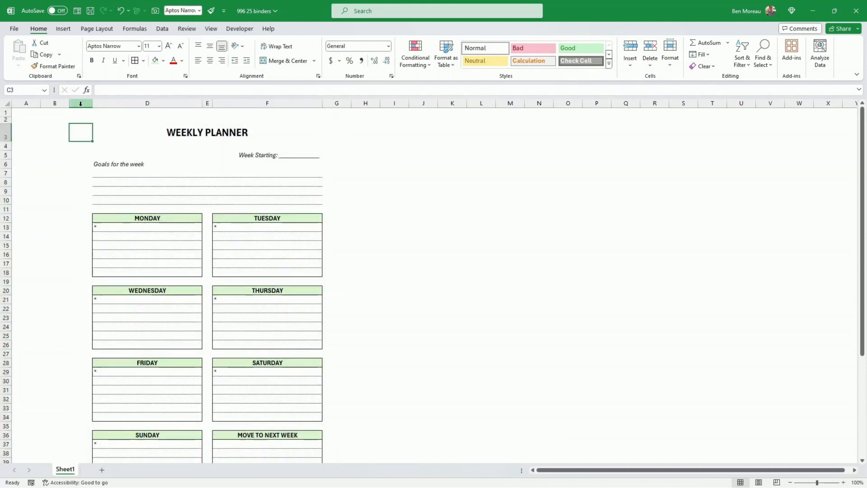
left_click_drag(81, 103, 280, 103)
right_click(280, 103)
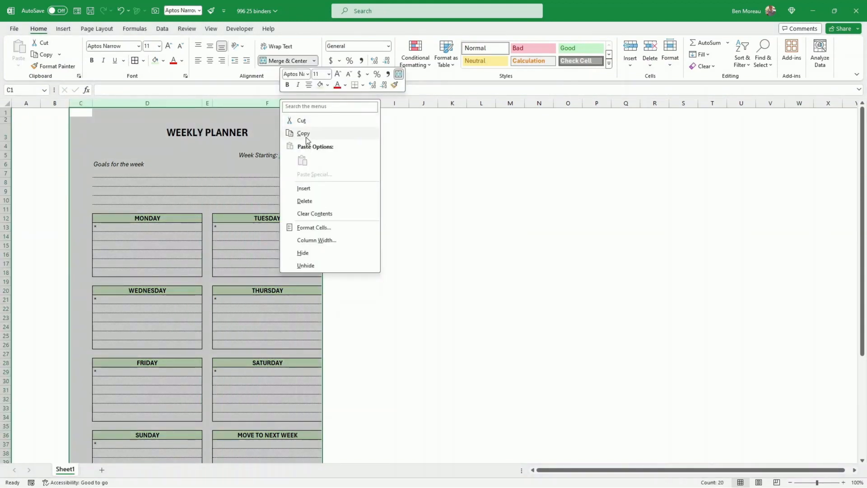
left_click(304, 134)
left_click(337, 103)
right_click(337, 105)
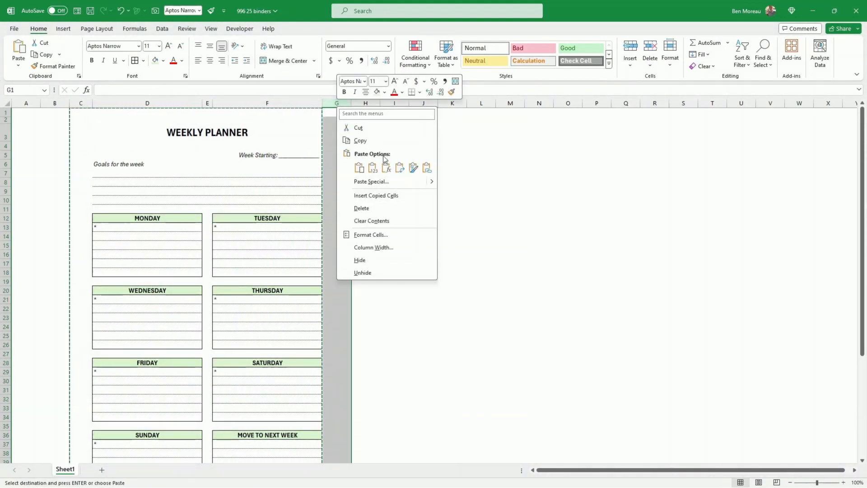
left_click(398, 195)
left_click(439, 200)
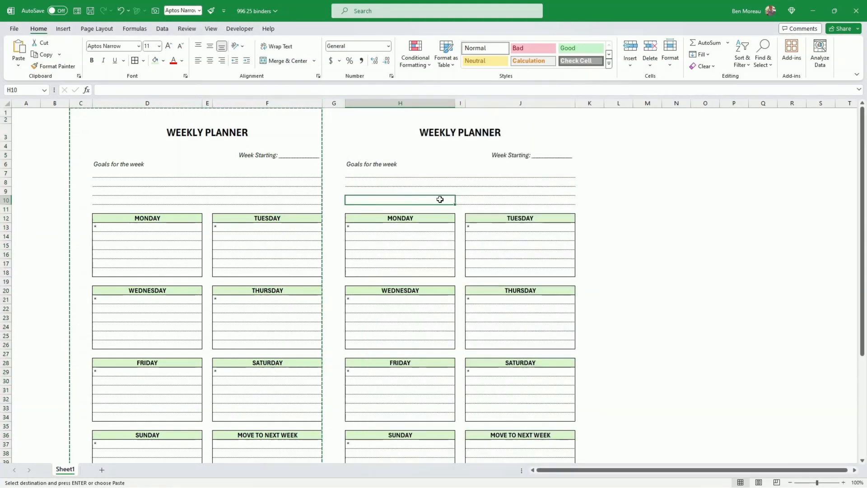
left_click(435, 222)
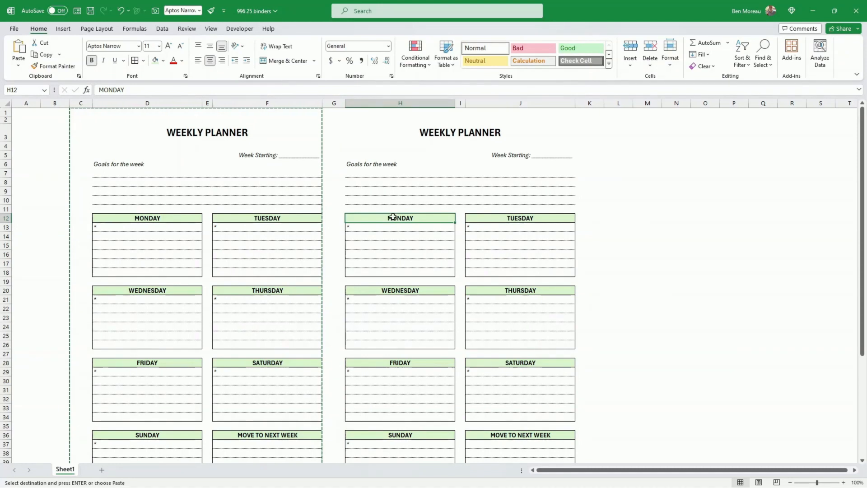
left_click(164, 62)
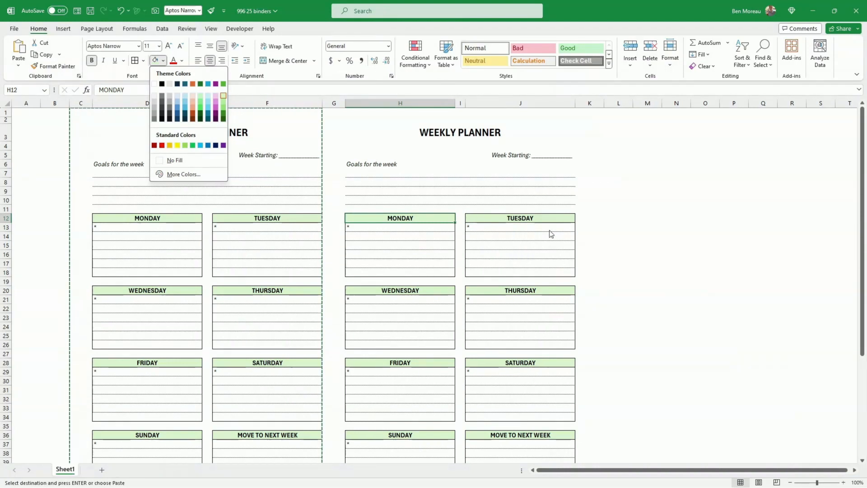
key("Escape")
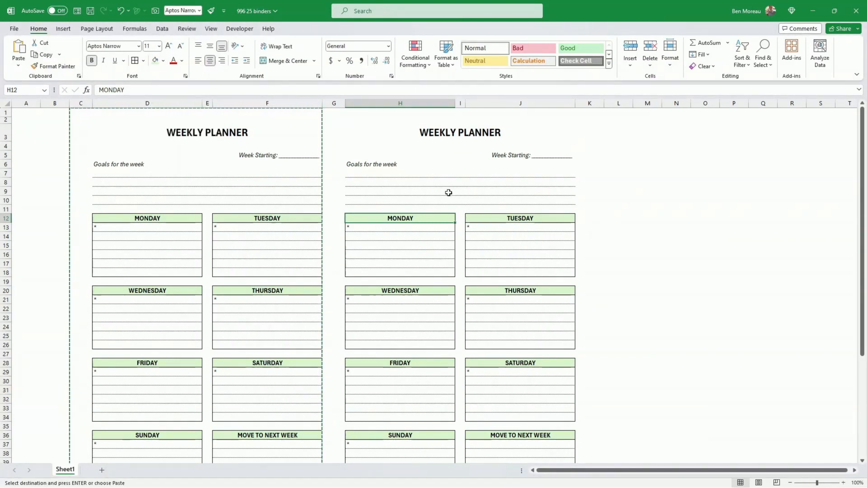
left_click(410, 164)
- Fill the MONDAY and TUESDAY headers of the second planner with light blue
left_click(408, 218)
left_click(163, 61)
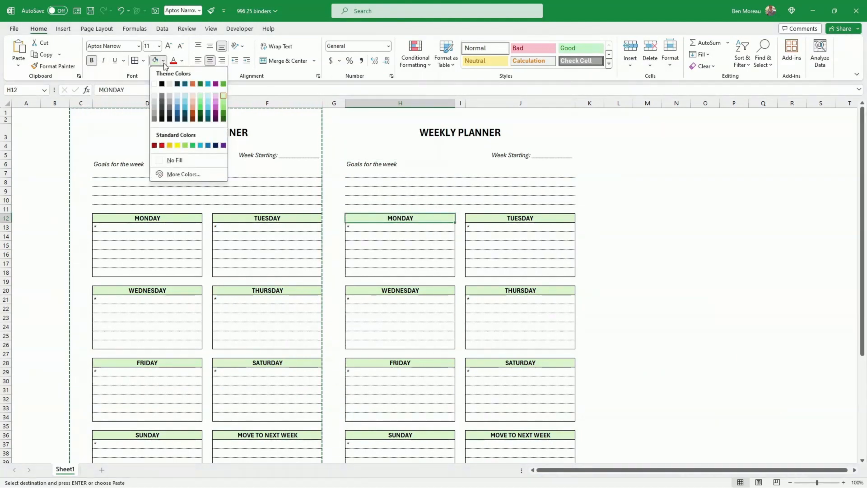
left_click(207, 96)
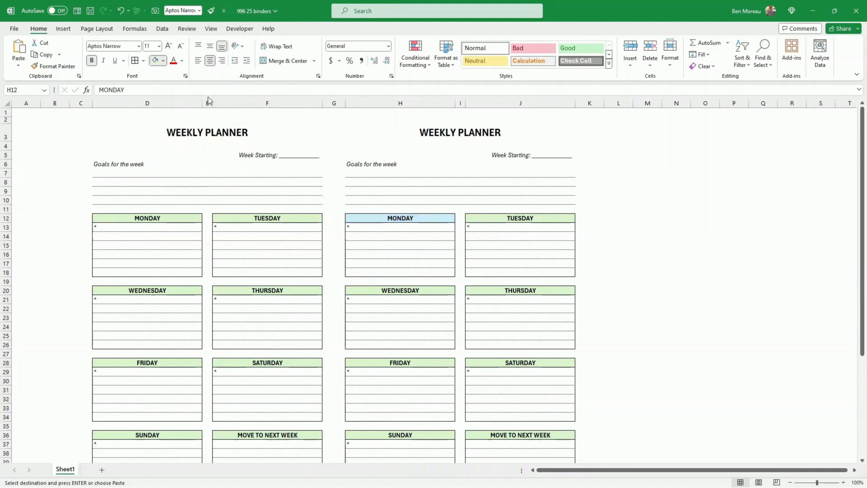
left_click(507, 218)
key("Escape")
key("F4")
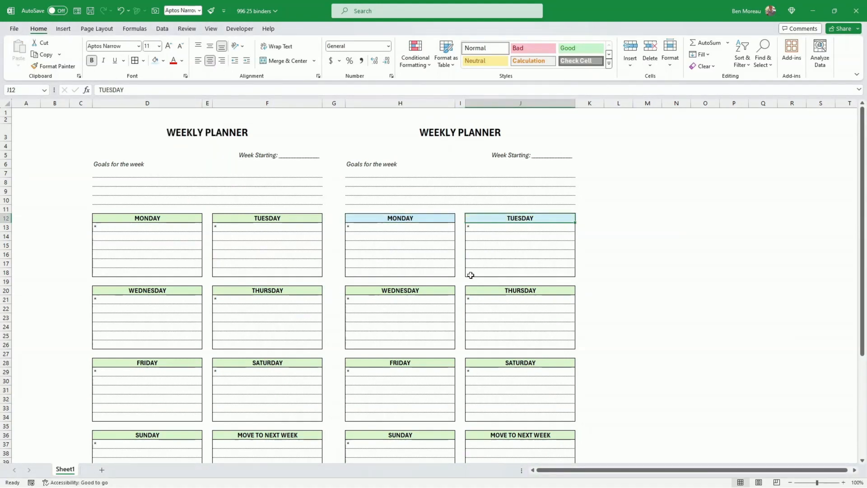
- Apply the same light blue fill to the second planner's WEDNESDAY, THURSDAY, FRIDAY and SATURDAY headers
left_click(434, 288)
key("F4")
left_click(495, 288)
left_click(437, 361)
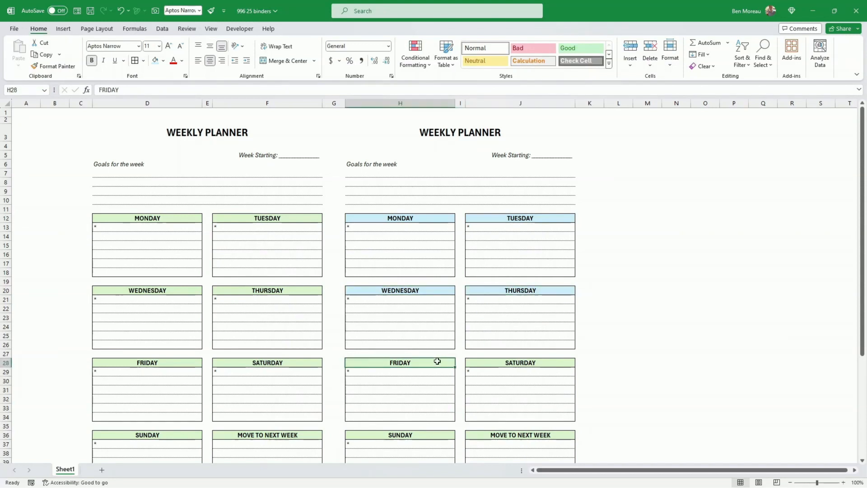
key("F4")
left_click(492, 360)
key("F4")
- Apply the same light blue fill to the second planner's SUNDAY and MOVE TO NEXT WEEK headers
scroll(484, 345, "down", 3)
left_click(426, 351)
key("F4")
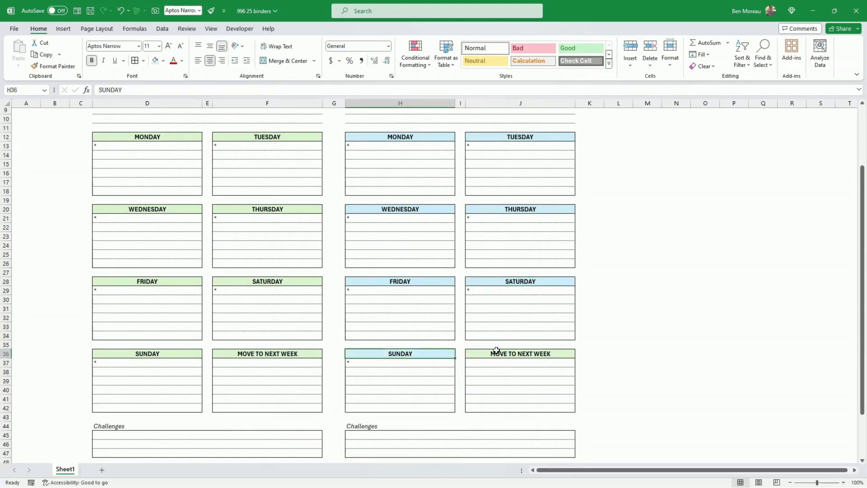
left_click(496, 353)
key("F4")
scroll(335, 281, "up", 3)
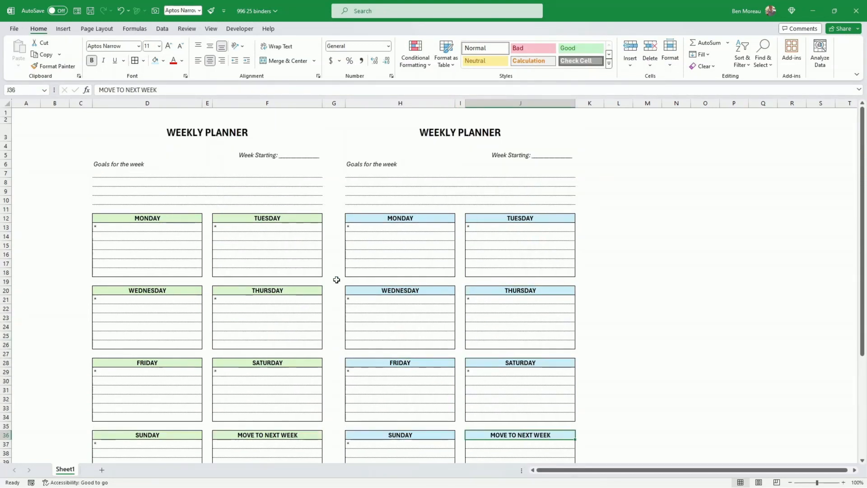
- Preview the available theme color sets on the headers of both planners
left_click(96, 29)
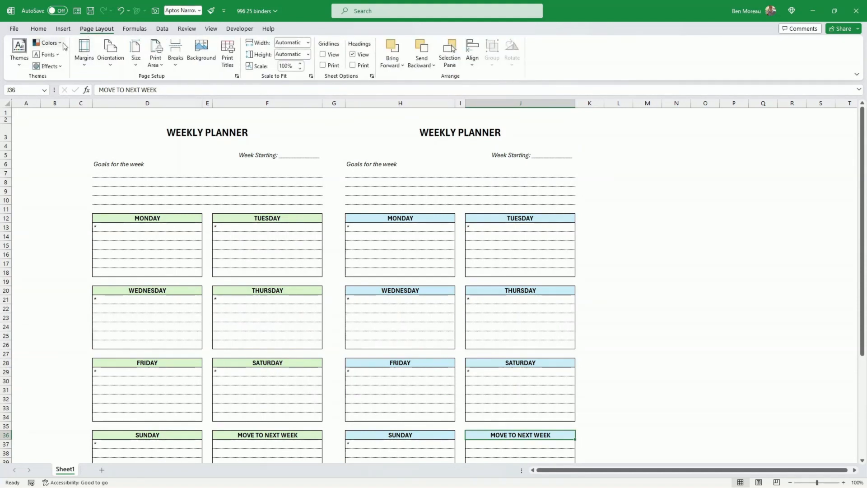
left_click(64, 45)
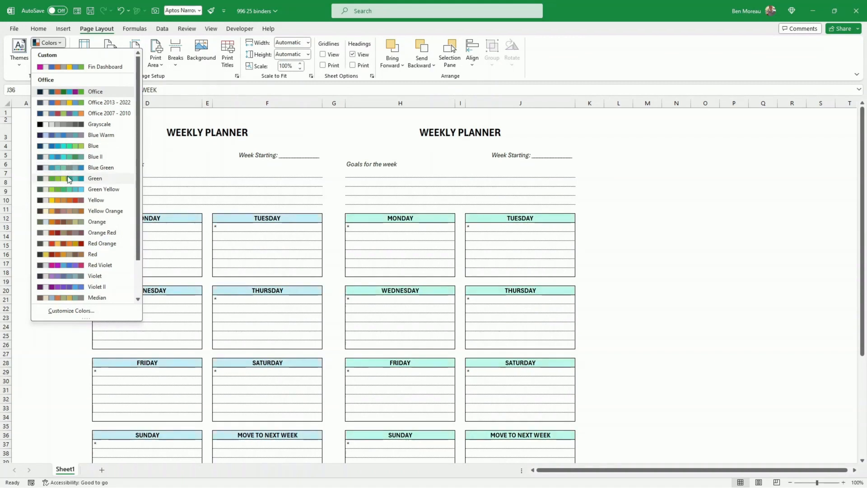
scroll(70, 216, "down", 1)
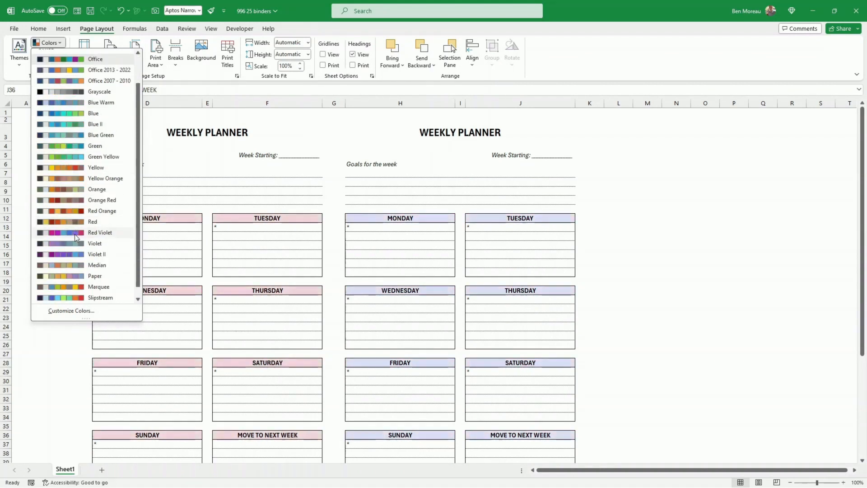
scroll(77, 271, "down", 1)
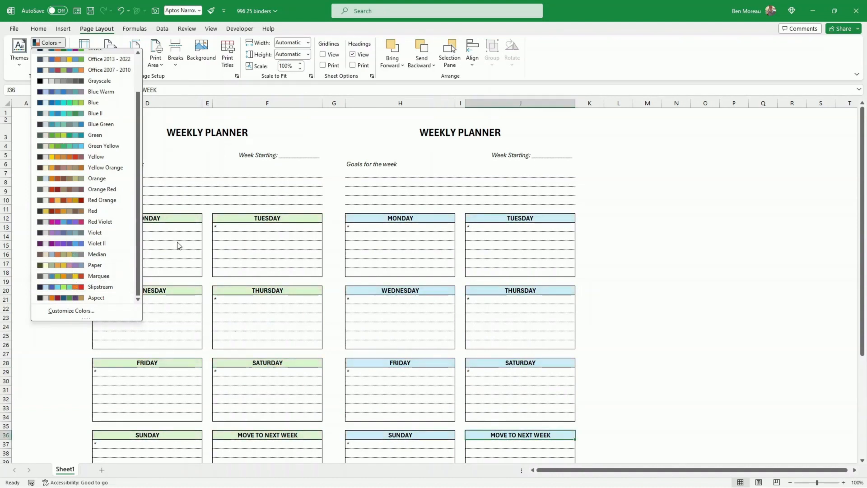
left_click(189, 233)
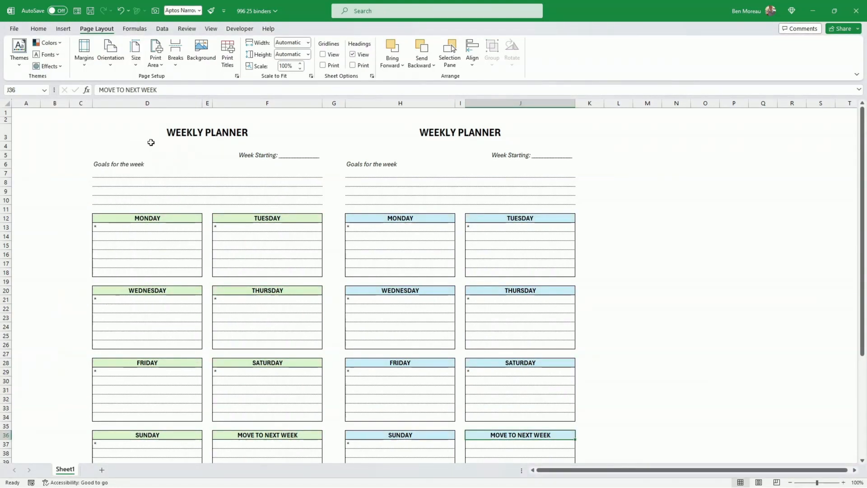
- Narrow column K beside the second planner and widen column G between the two planners
left_click_drag(84, 121, 589, 104)
left_click(592, 127)
left_click(619, 155)
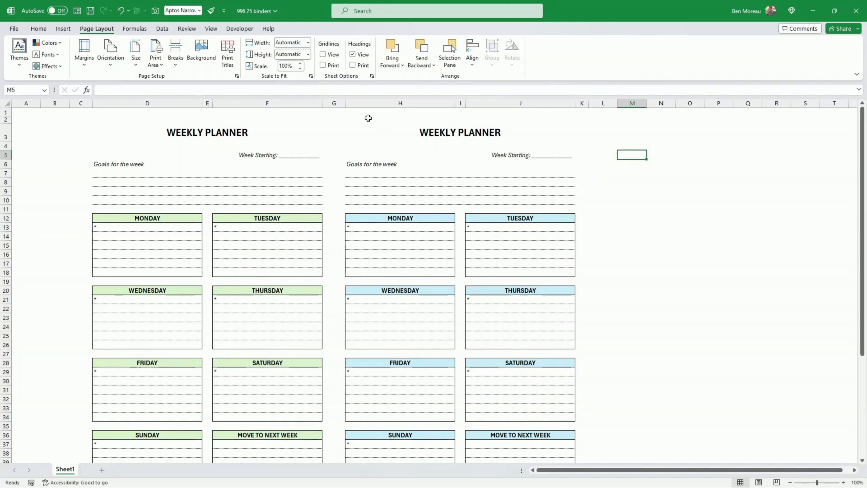
left_click_drag(345, 104, 358, 105)
scroll(412, 173, "down", 6)
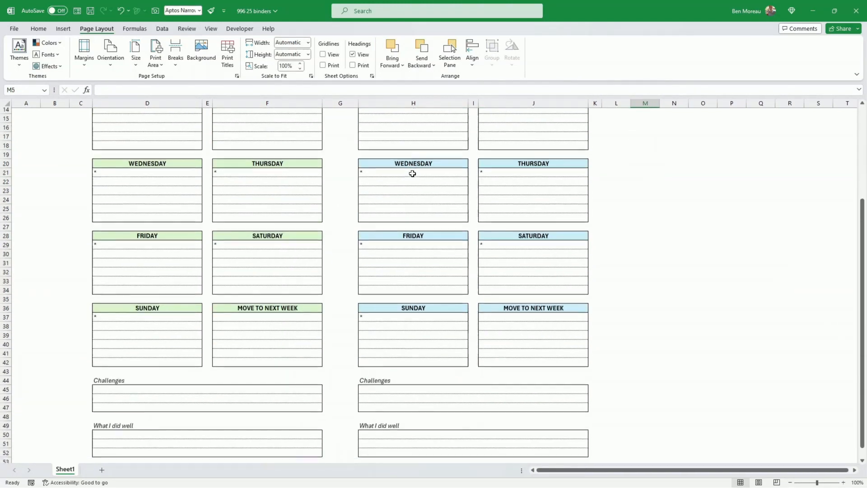
scroll(413, 173, "up", 6)
scroll(414, 173, "up", 1)
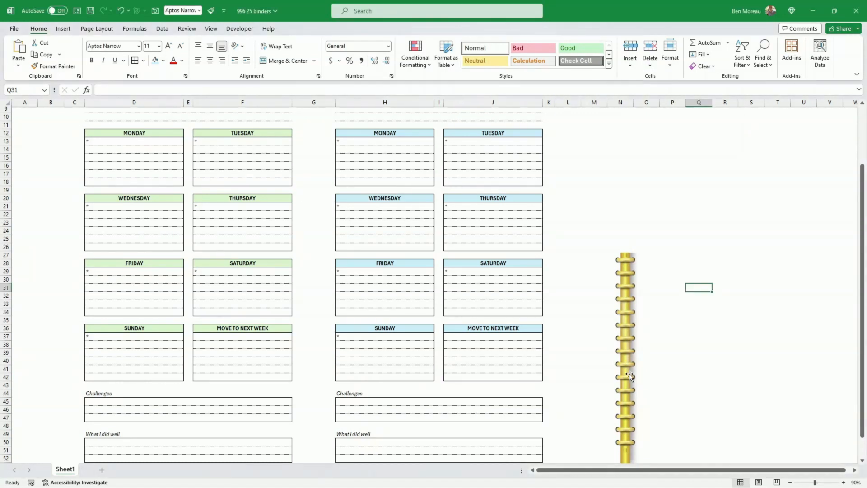
- Move the gold binder ring picture into column G between the two planners, with its upper end near row 4
left_click_drag(632, 365, 591, 247)
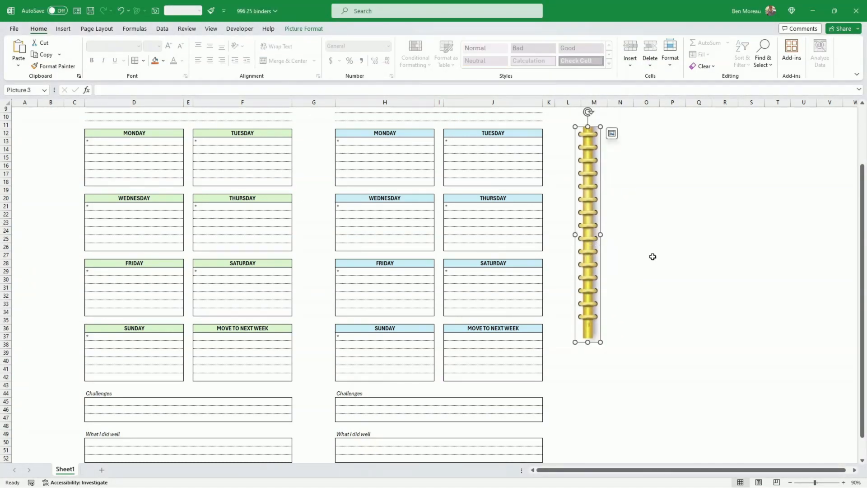
left_click_drag(590, 221, 317, 221)
scroll(372, 240, "up", 2)
scroll(371, 240, "up", 1)
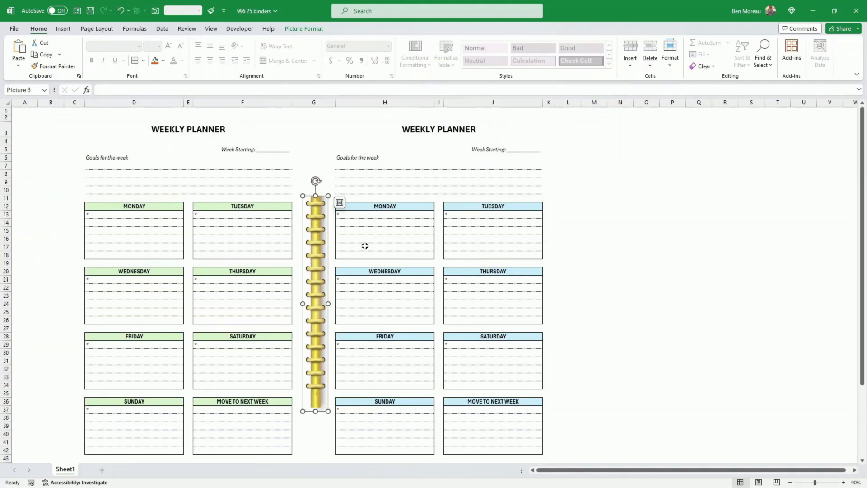
left_click_drag(316, 317, 315, 265)
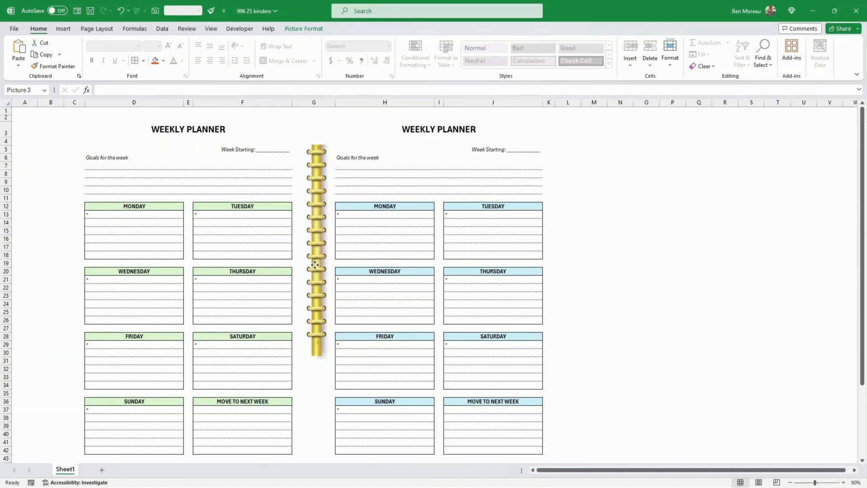
left_click_drag(314, 265, 316, 259)
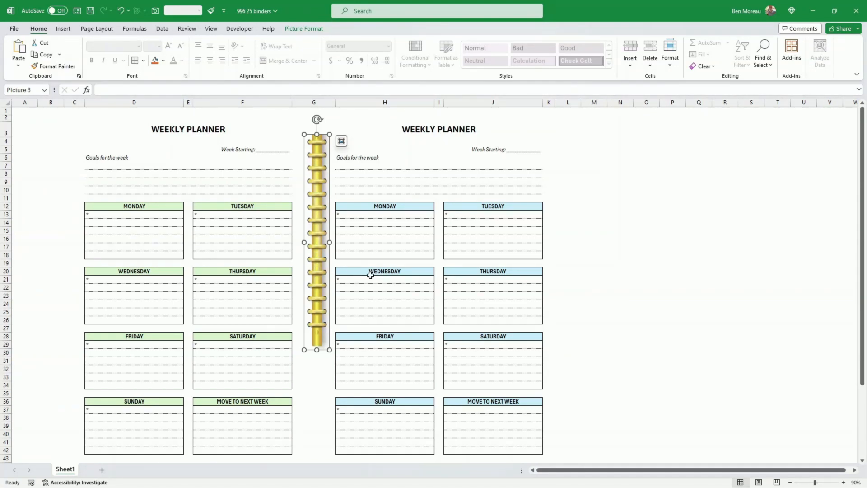
- Try to stretch the gold binder ring picture down to about row 54, below the "What I did well" sections
scroll(370, 275, "down", 5)
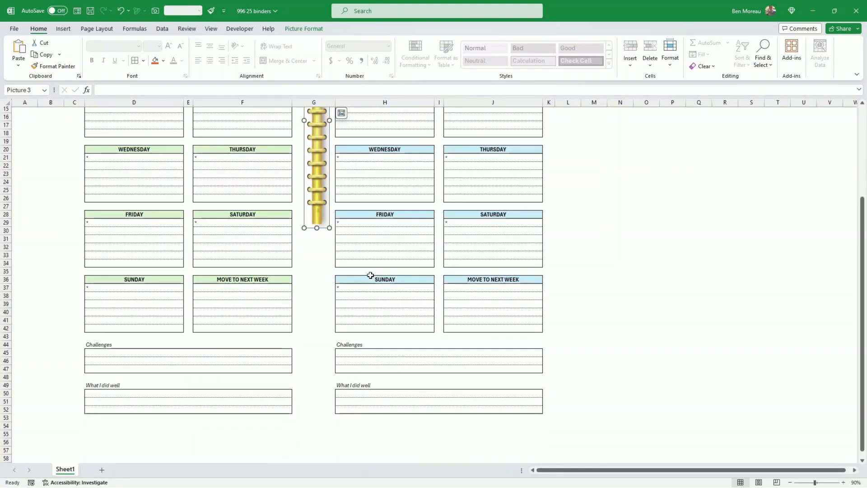
scroll(370, 275, "down", 2, "ctrl")
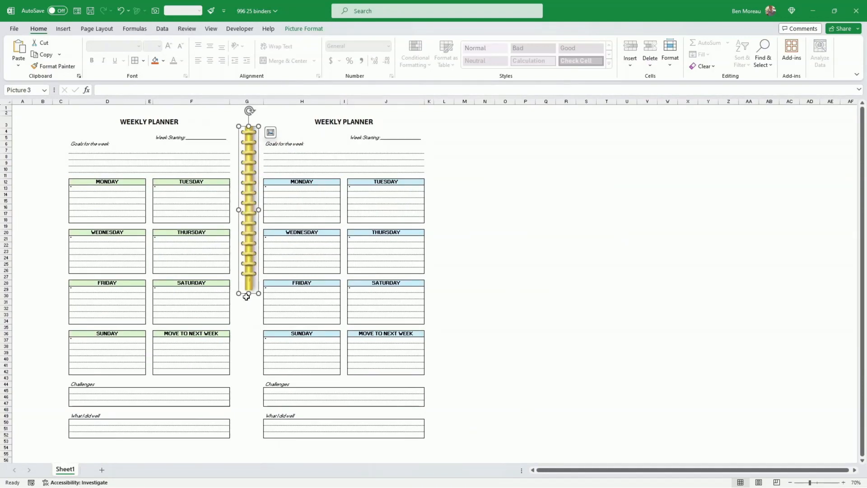
left_click(247, 308)
left_click_drag(248, 367, 248, 451)
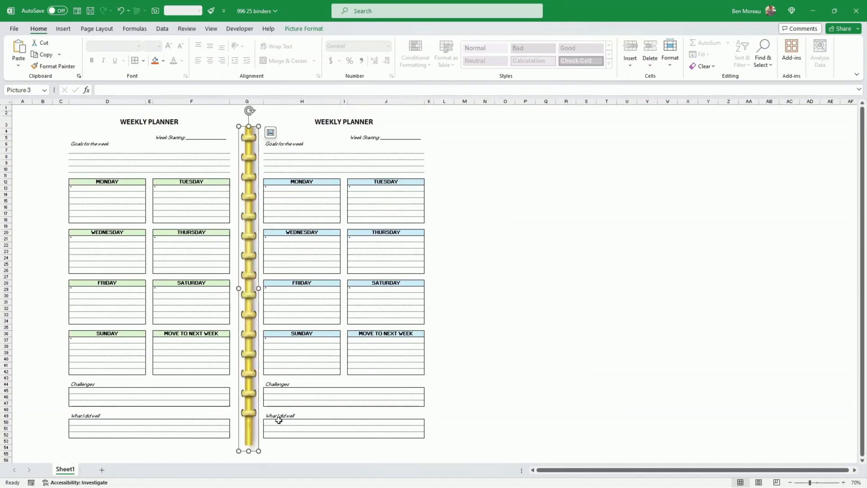
key("ctrl+z")
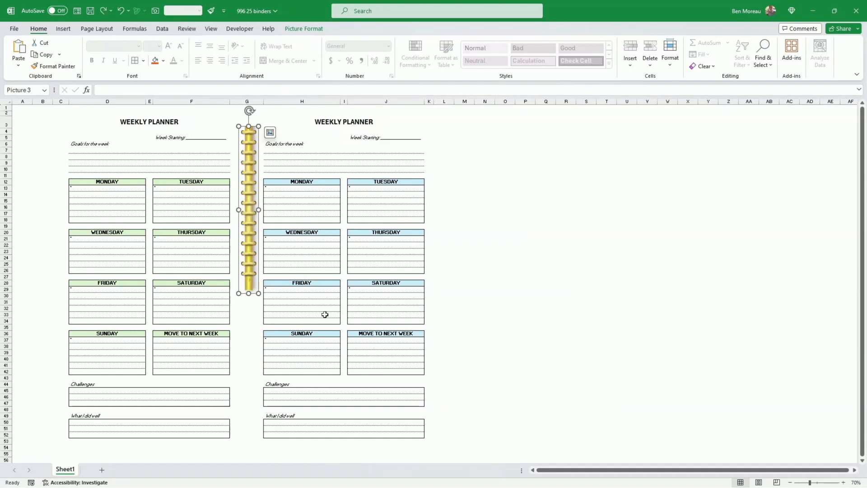
scroll(338, 278, "up", 1)
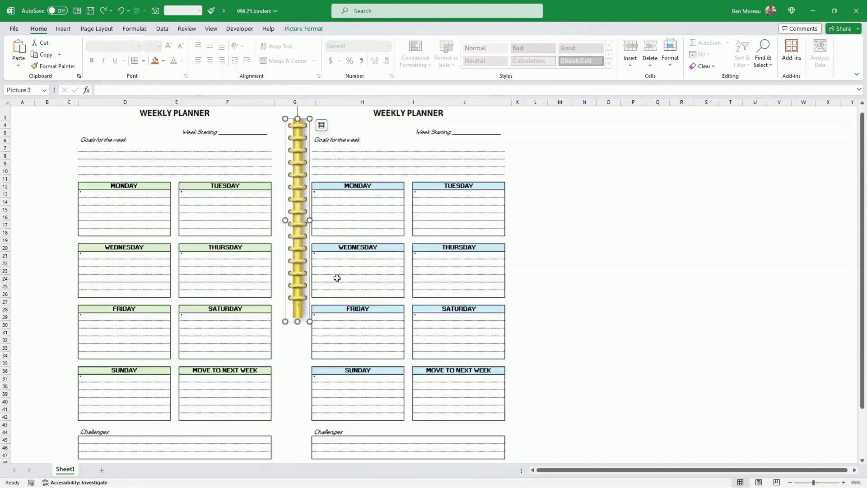
scroll(352, 285, "up", 1)
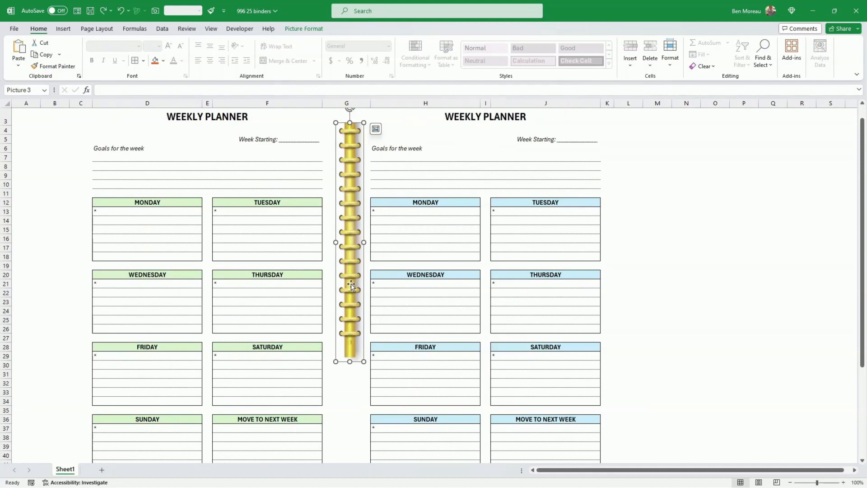
- Duplicate the gold binder ring picture and place the copy in column G directly below the original so the rings continue evenly
key("ctrl+d")
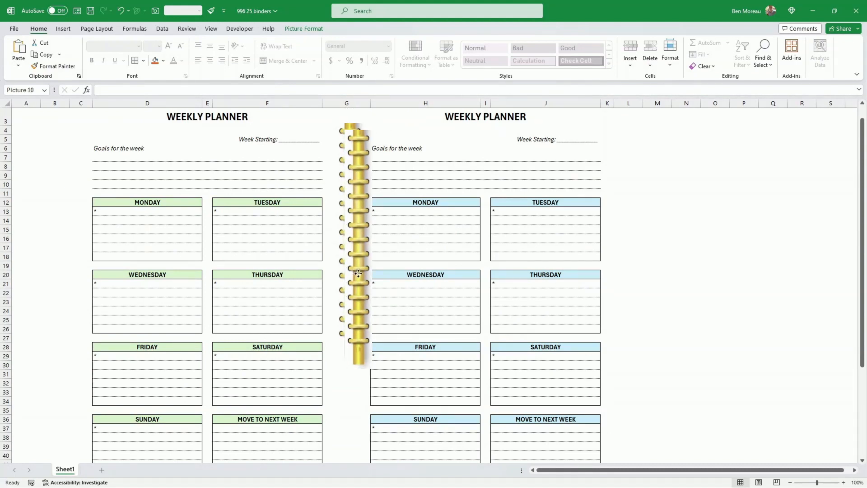
left_click_drag(358, 273, 387, 365)
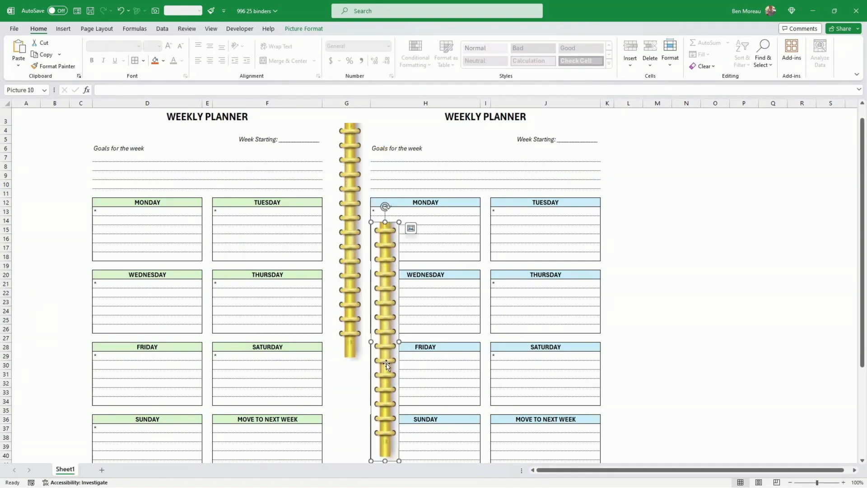
scroll(421, 287, "down", 3)
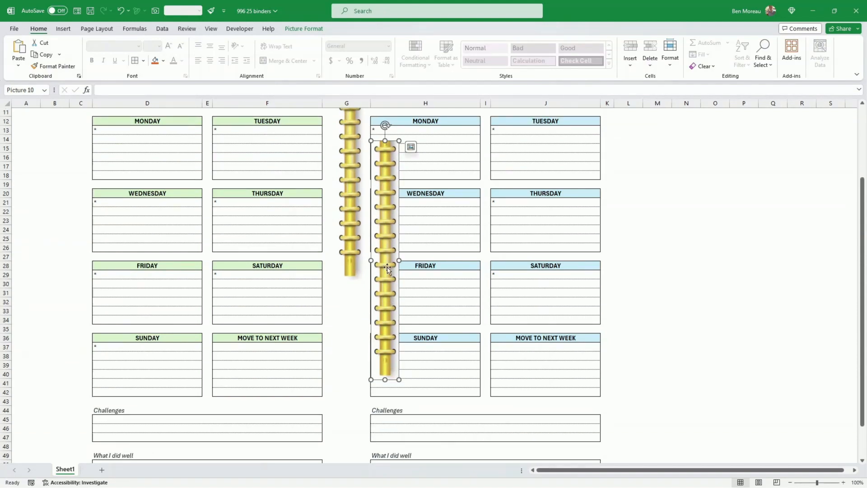
left_click_drag(387, 268, 354, 377)
left_click(402, 346)
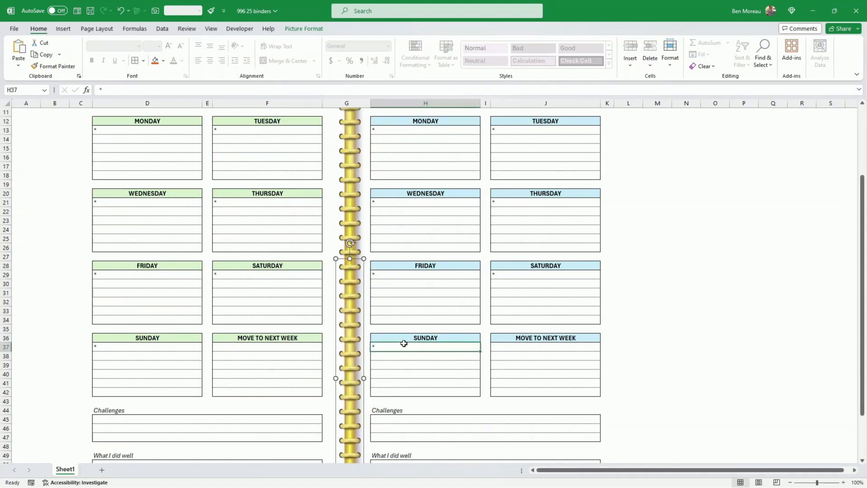
left_click(356, 359)
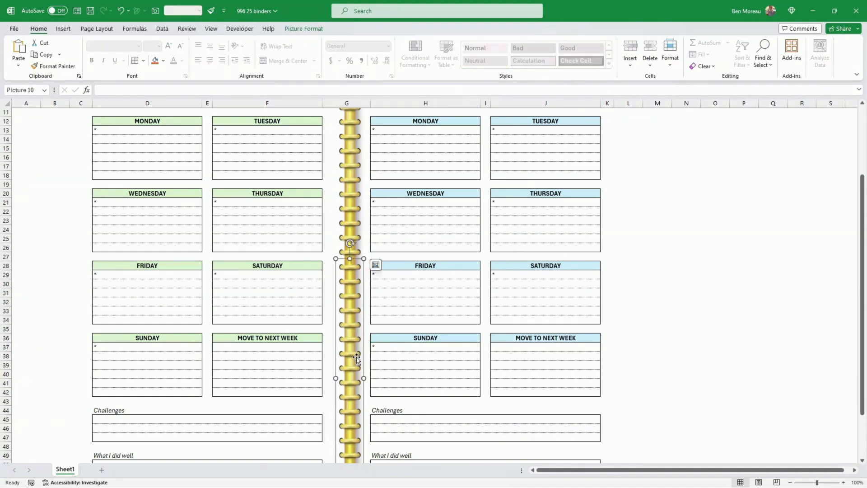
key("Up")
left_click(429, 328)
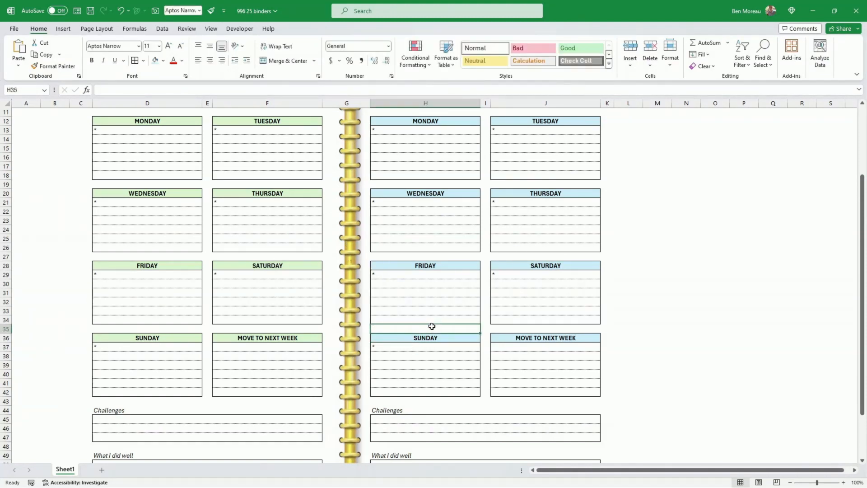
- Crop the lower end of the duplicated binder ring picture so it ends at row 52, at a height of 13.13 cm
scroll(432, 325, "up", 4)
scroll(433, 322, "down", 6)
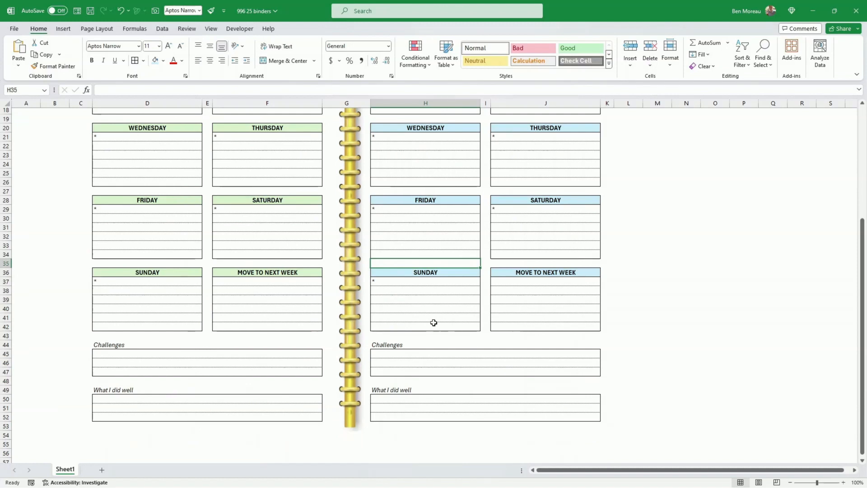
scroll(434, 323, "up", 6)
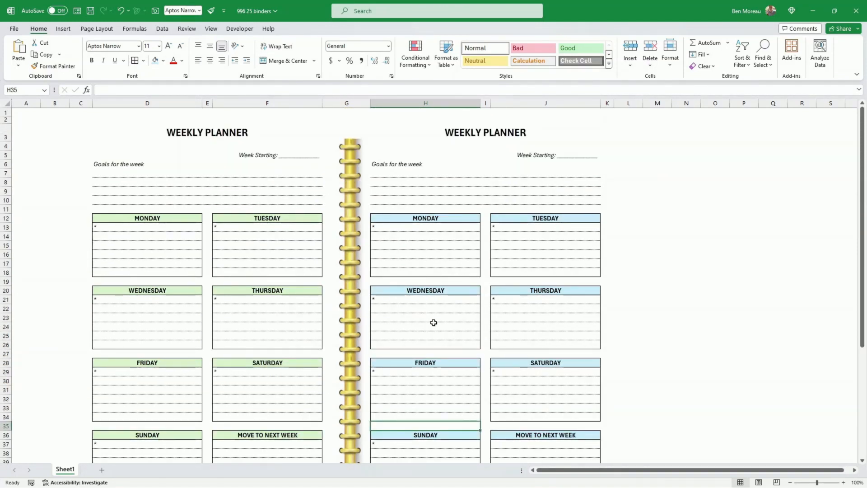
scroll(434, 322, "down", 6)
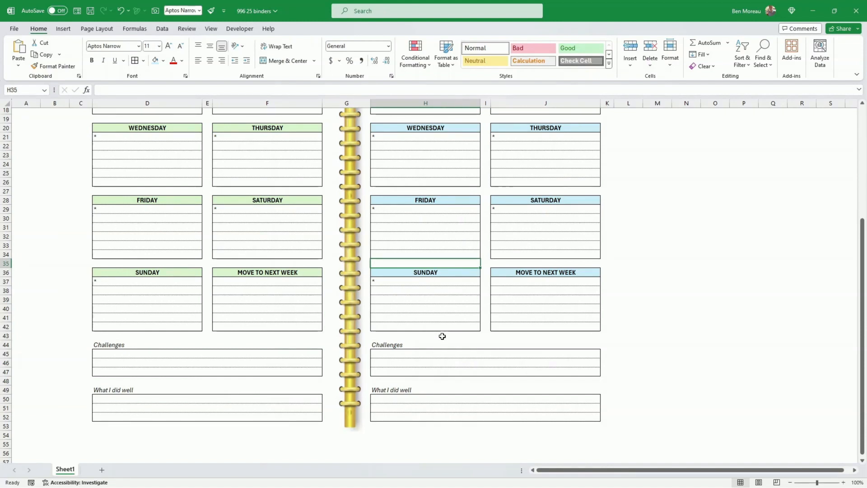
left_click(353, 346)
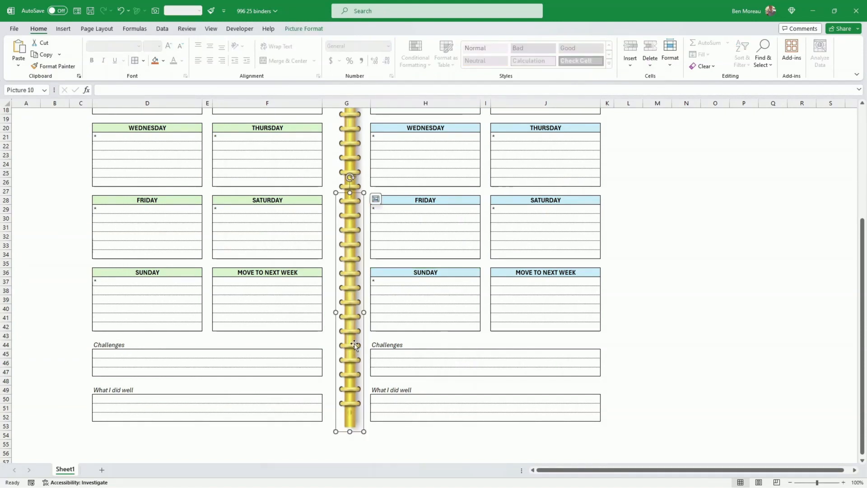
left_click(304, 28)
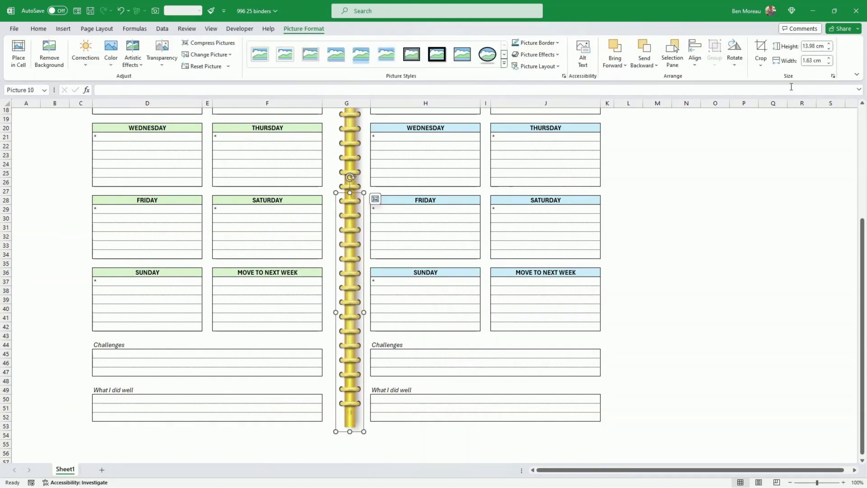
left_click(761, 50)
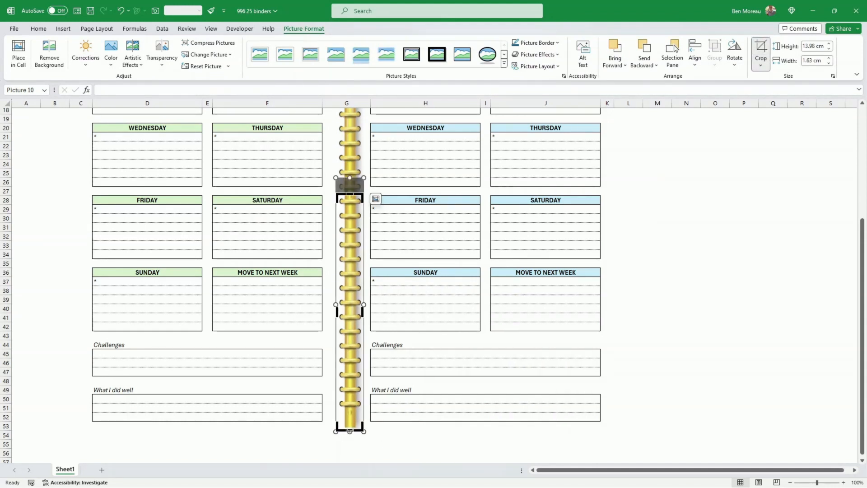
left_click_drag(349, 429, 349, 415)
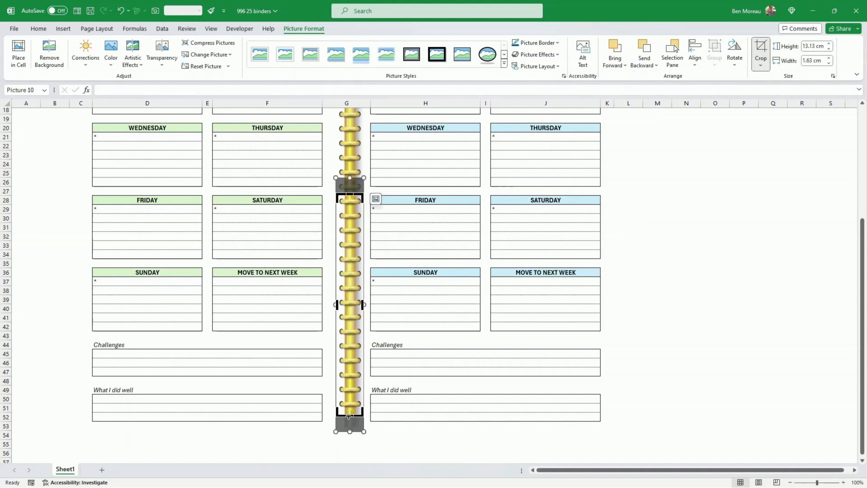
left_click(761, 50)
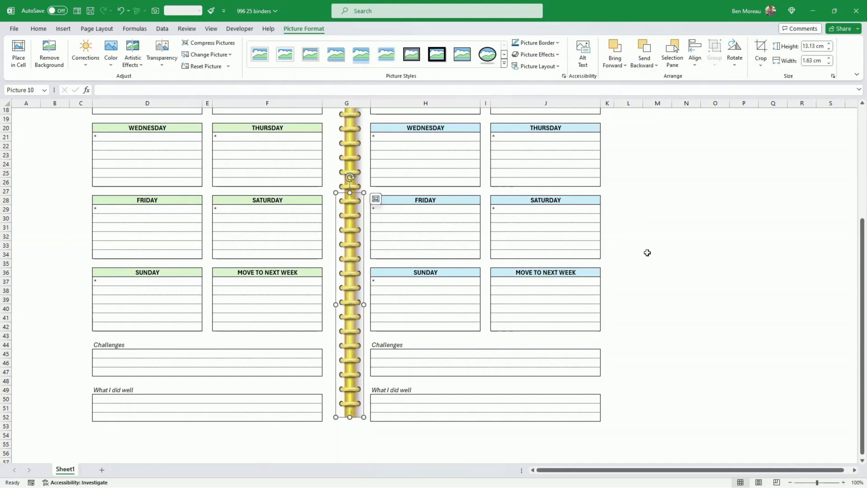
left_click(648, 256)
- Apply outside borders around both planners, covering the range C2:K54
scroll(648, 255, "up", 6)
scroll(648, 256, "down", 2, "ctrl")
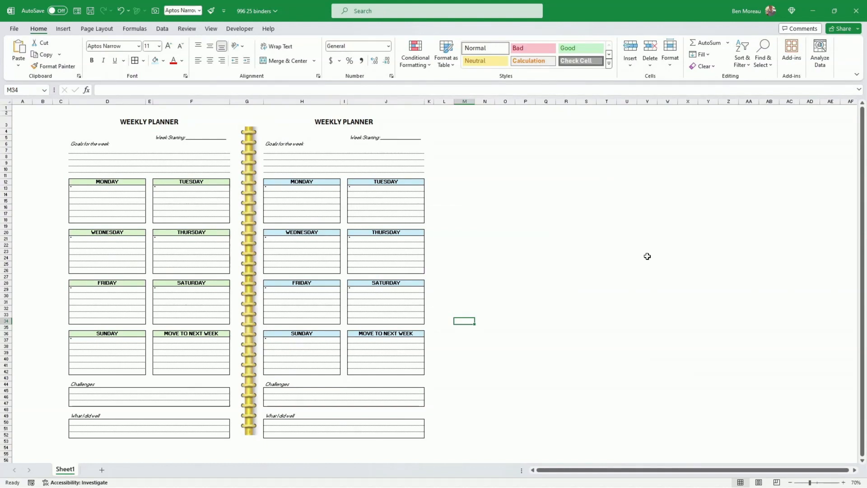
left_click(665, 260)
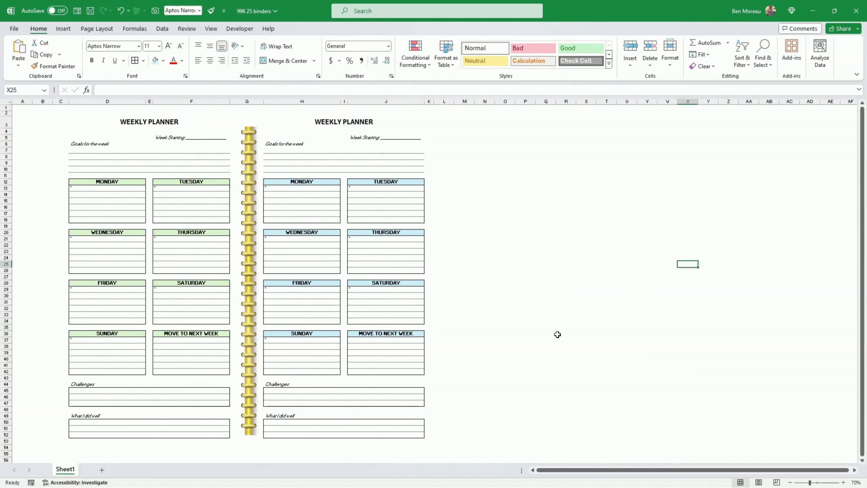
left_click(544, 354)
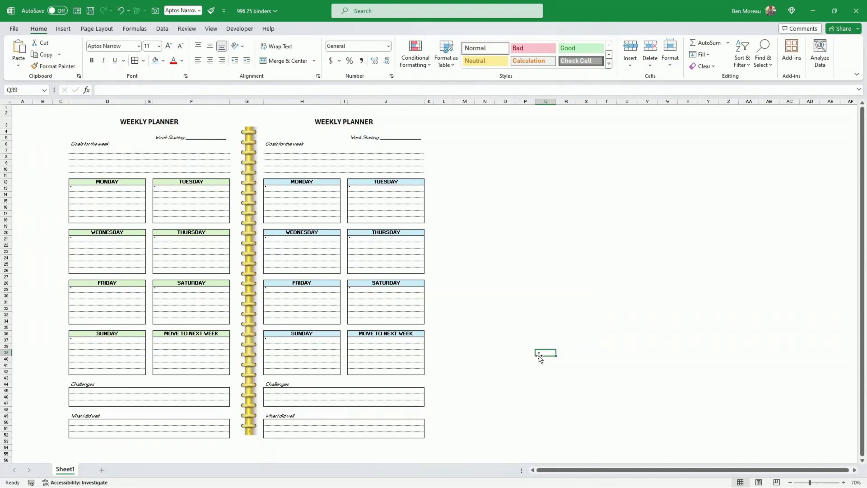
left_click(64, 119)
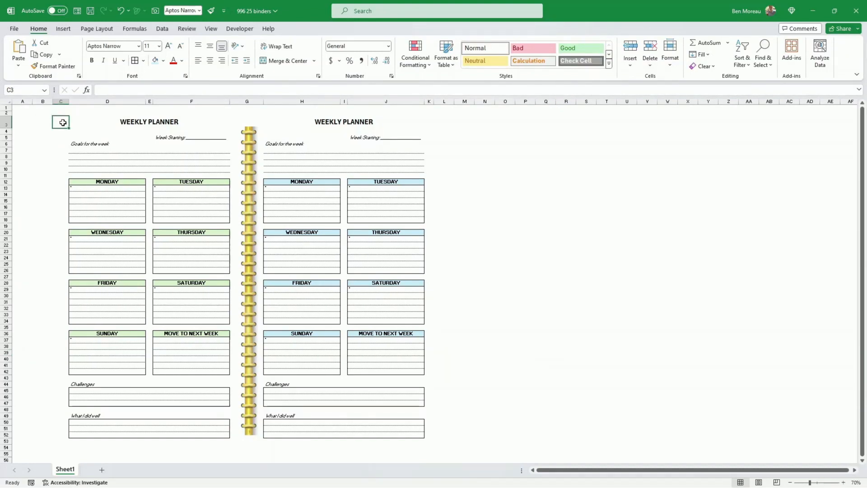
left_click(61, 113)
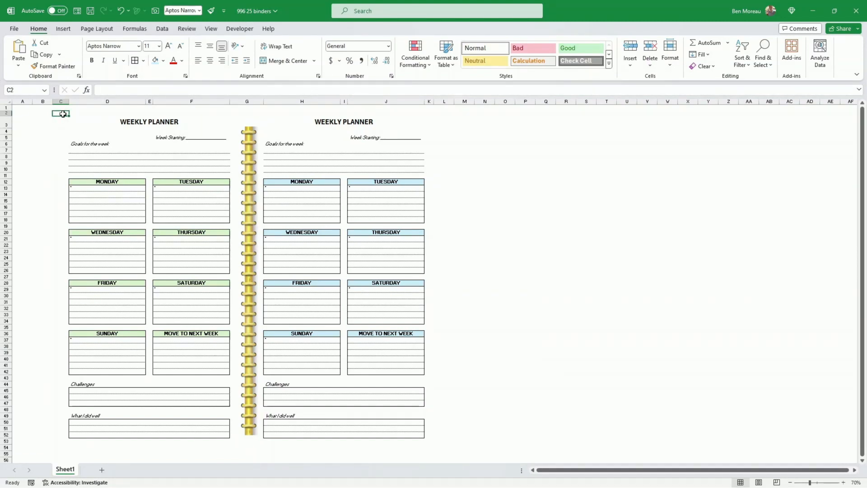
left_click_drag(63, 114, 433, 446)
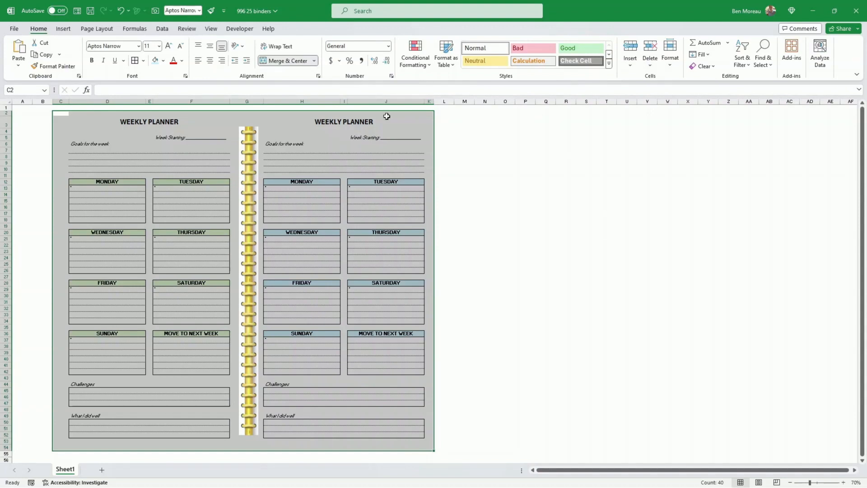
left_click(144, 61)
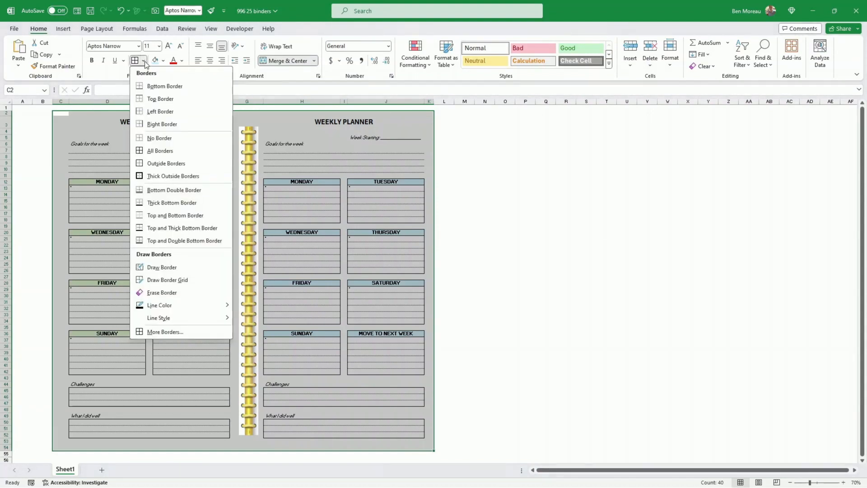
left_click(225, 165)
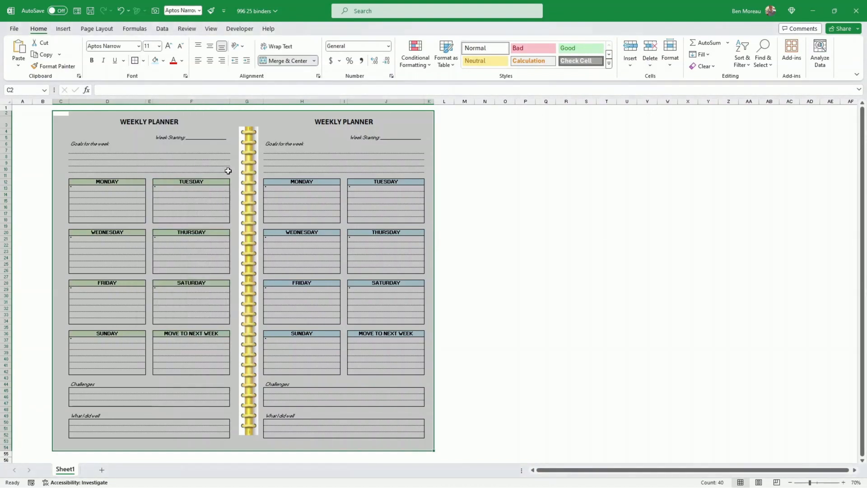
left_click(551, 227)
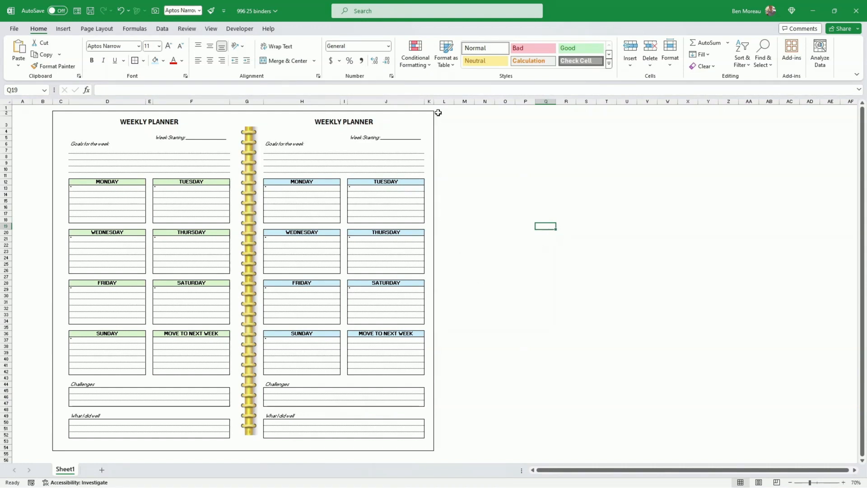
- Widen column K slightly to enlarge the margin between the blue planner and the outer border
left_click_drag(435, 101, 442, 102)
left_click(492, 157)
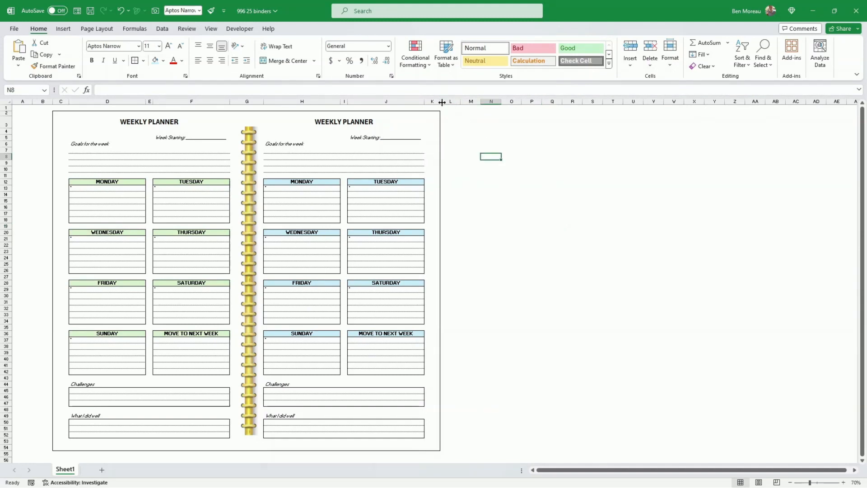
left_click(478, 206)
left_click(588, 219)
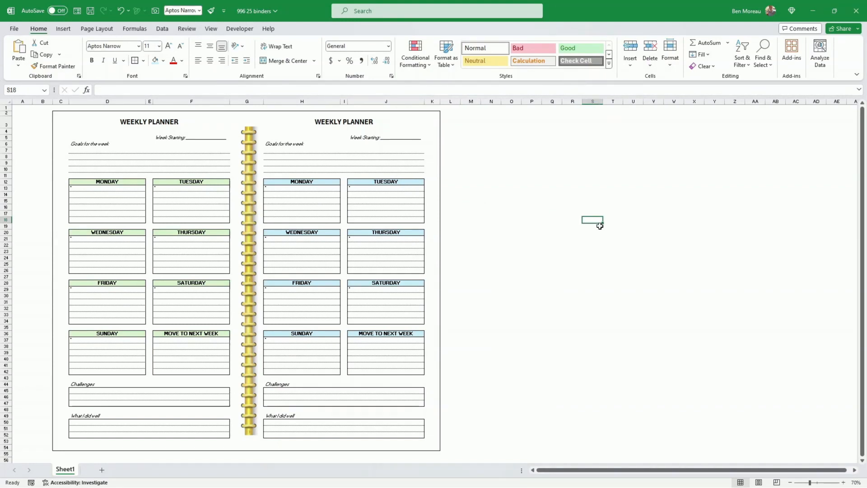
- Fill cells D55:L55 below the planner's outer border with medium gray as a shadow
scroll(600, 226, "down", 1)
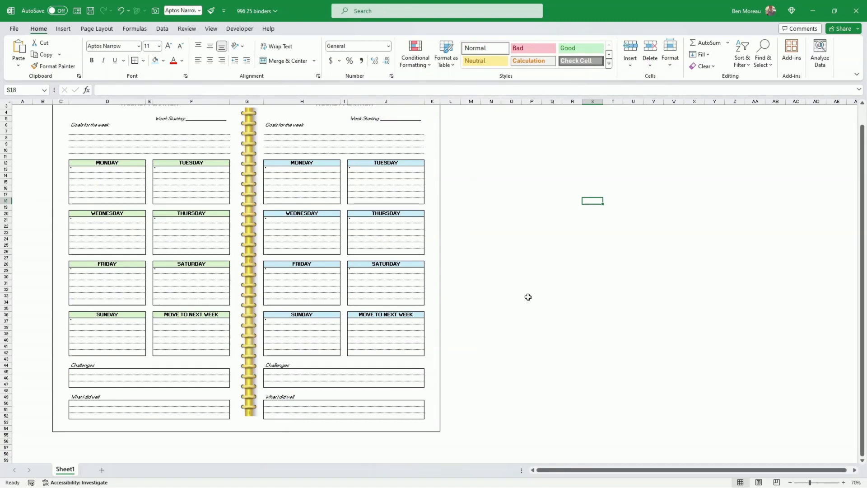
scroll(470, 202, "up", 1)
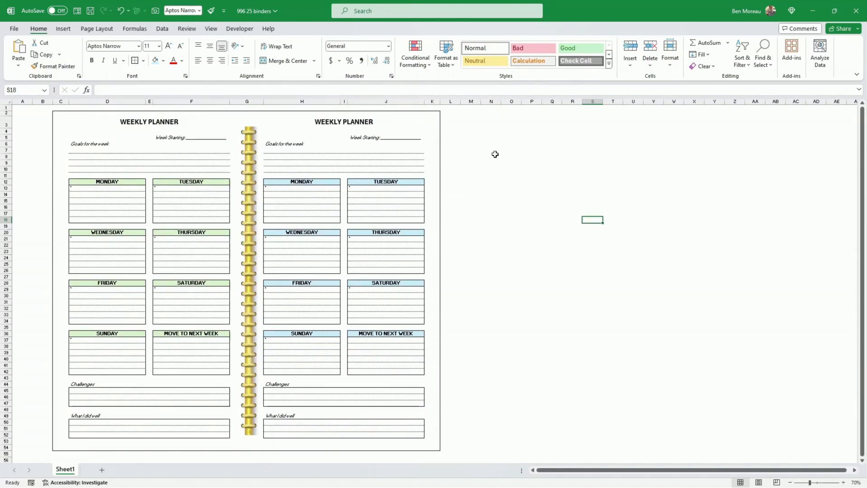
left_click(71, 454)
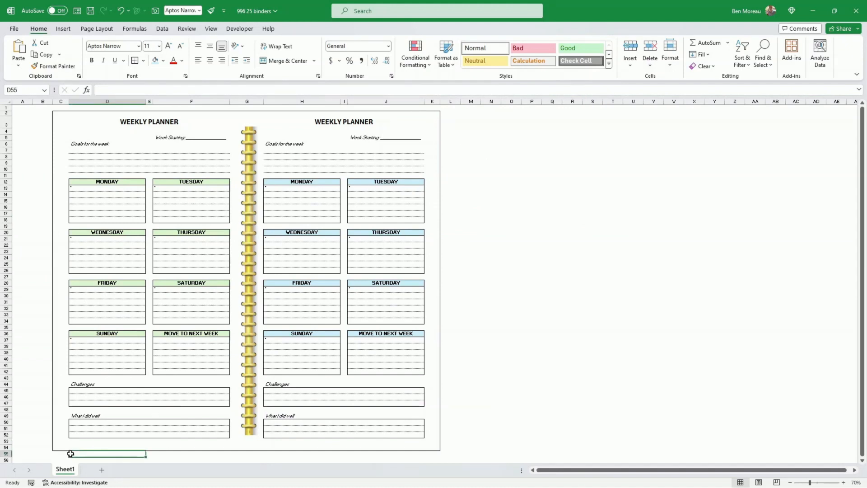
left_click_drag(85, 454, 451, 457)
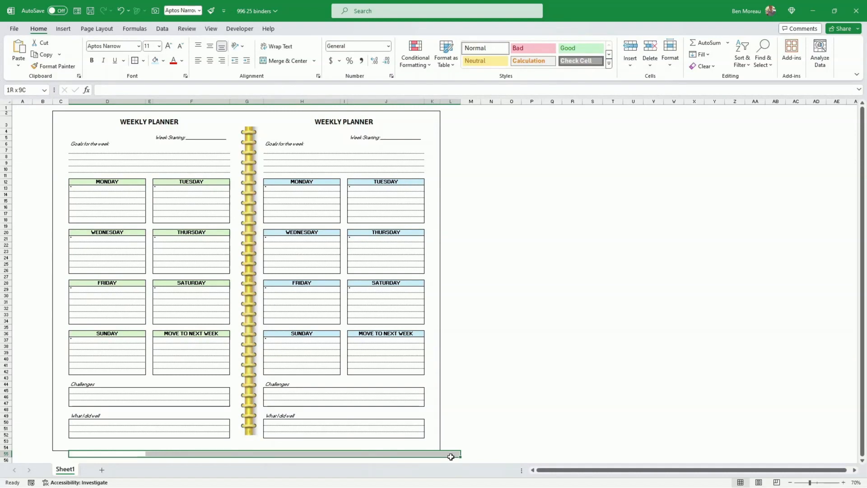
left_click(164, 61)
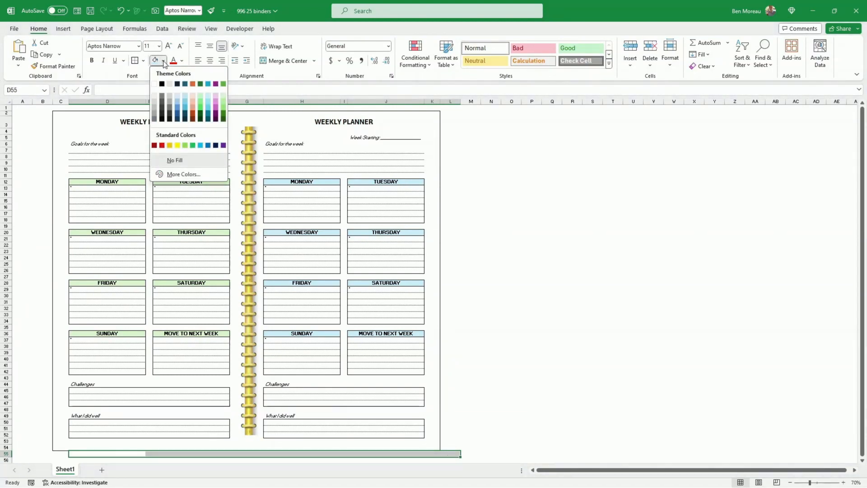
left_click(154, 115)
left_click(552, 302)
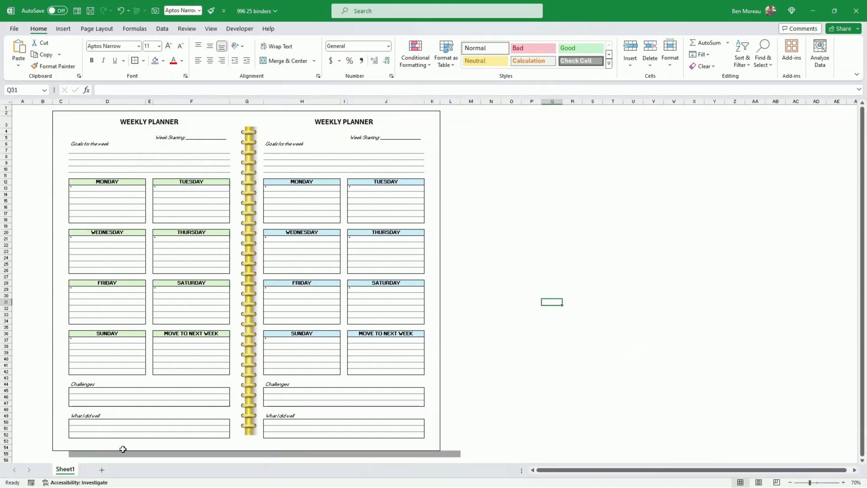
- Narrow column L and fill cells L3:L54 with the same gray as the shadow strip in row 55
left_click(61, 454)
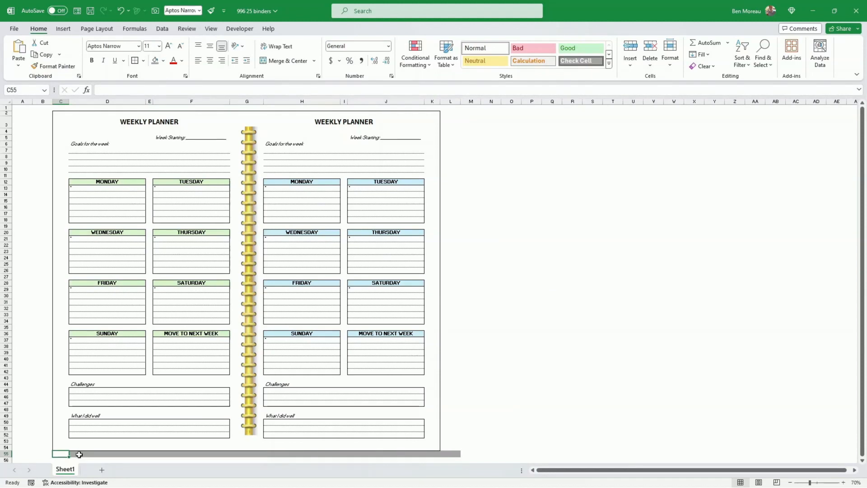
left_click_drag(79, 455, 457, 456)
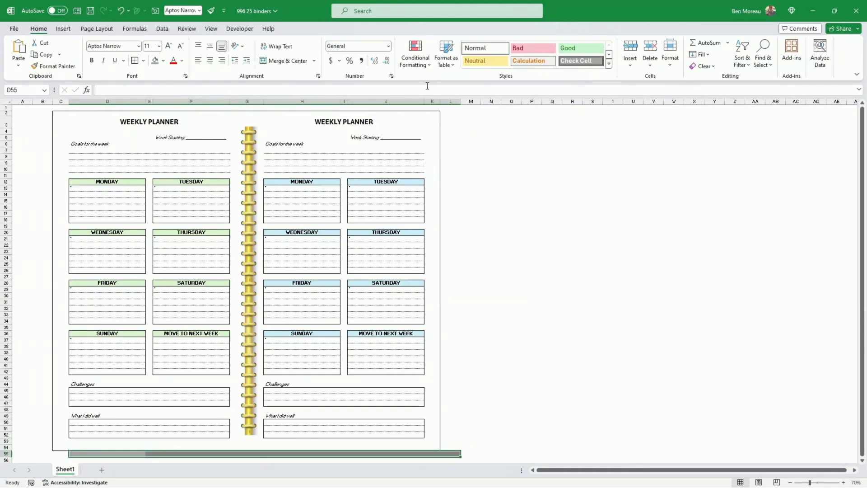
left_click_drag(459, 105, 451, 104)
left_click(468, 131)
left_click_drag(447, 447, 441, 120)
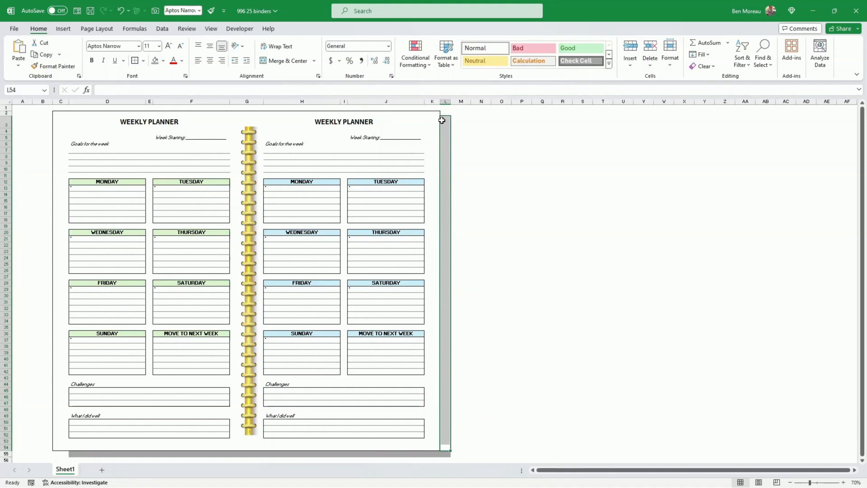
left_click(156, 62)
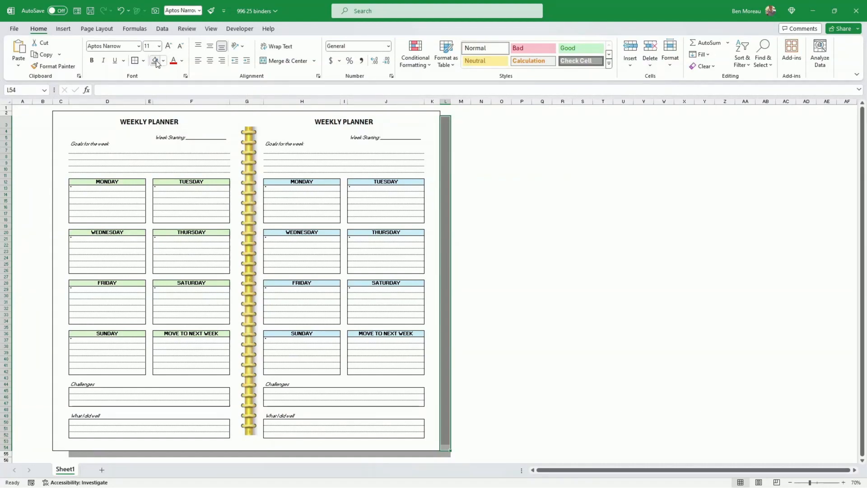
- Narrow column L a little more to slim the gray shadow strip beside the outer border
left_click(456, 212)
left_click(443, 114)
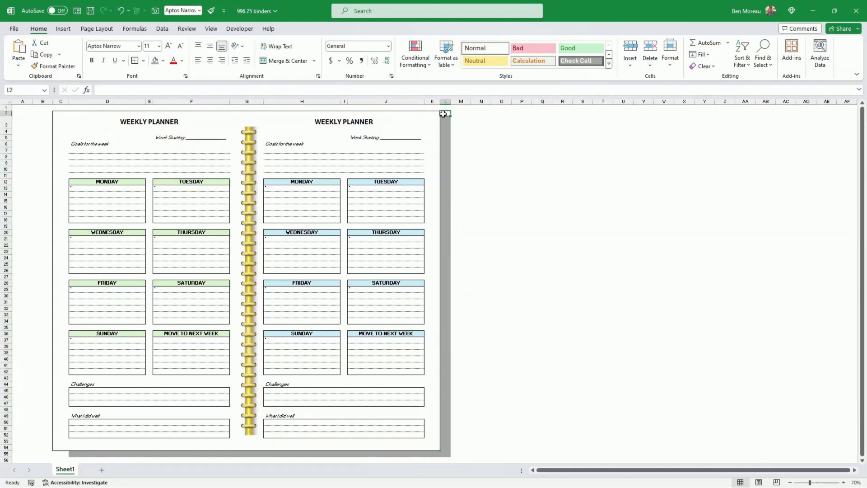
left_click(479, 151)
left_click_drag(449, 103, 445, 103)
left_click(479, 189)
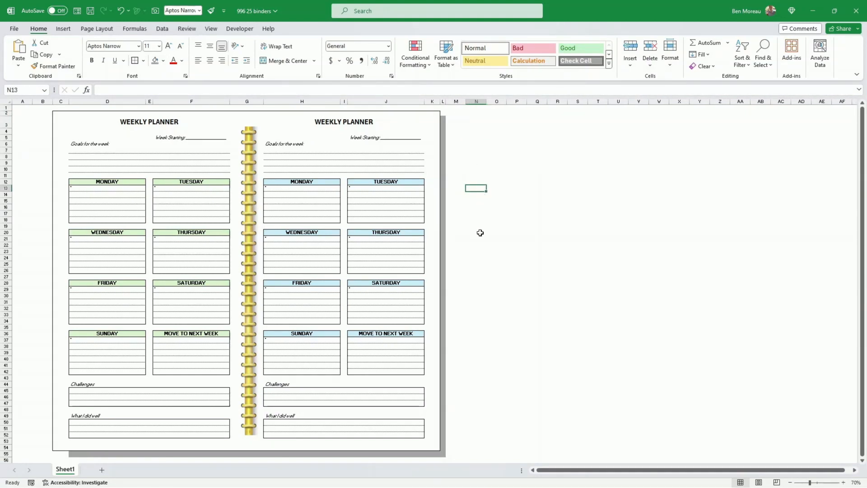
scroll(480, 233, "down", 2)
scroll(480, 233, "up", 2)
left_click(493, 295)
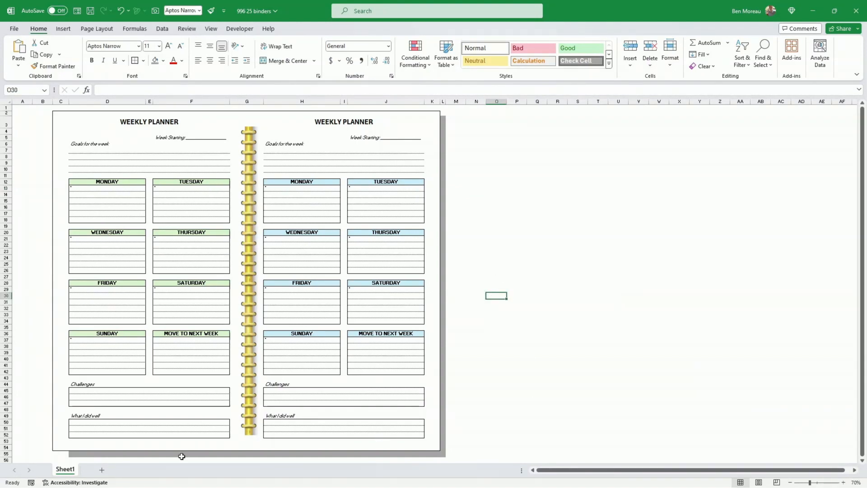
left_click_drag(81, 456, 212, 456)
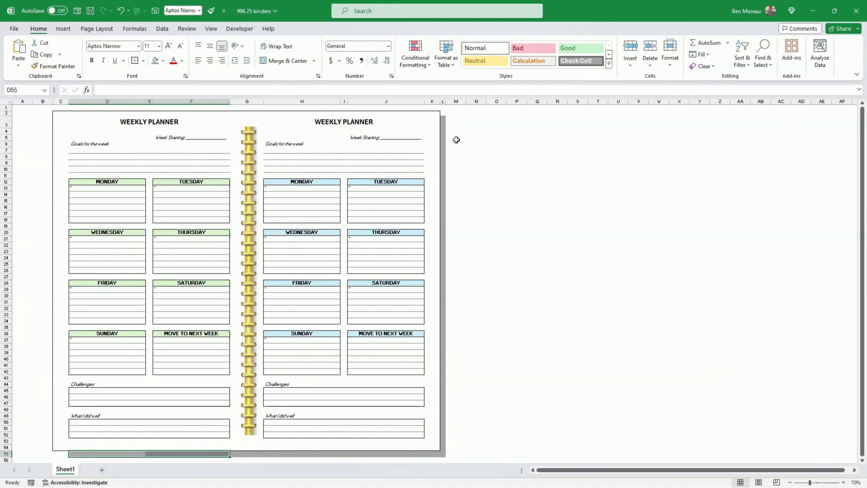
left_click(490, 252)
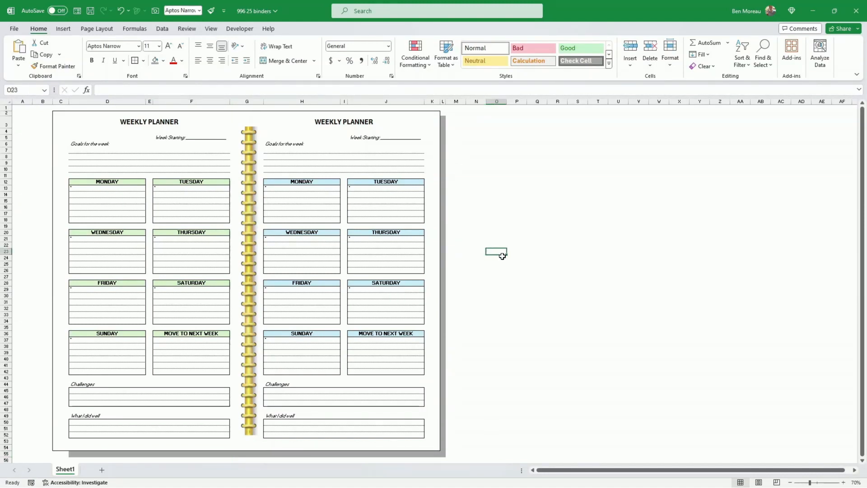
- Create a copy of Sheet1 in the same workbook and place the copy after the original
right_click(63, 470)
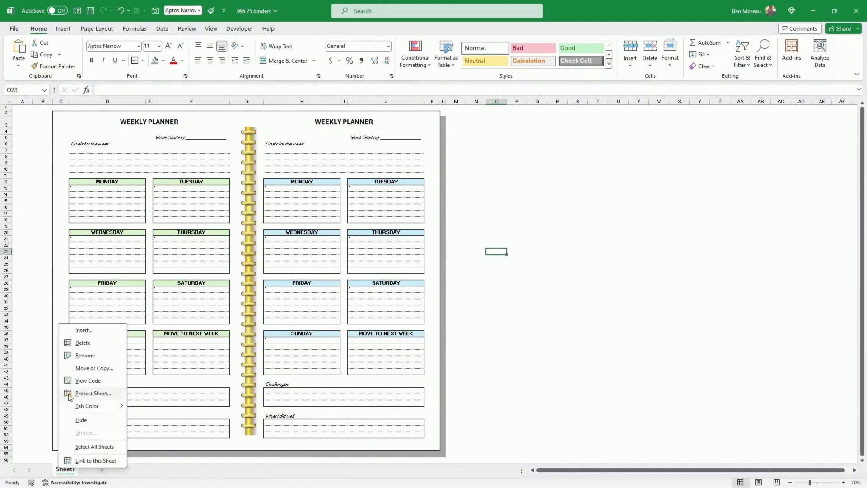
left_click(93, 368)
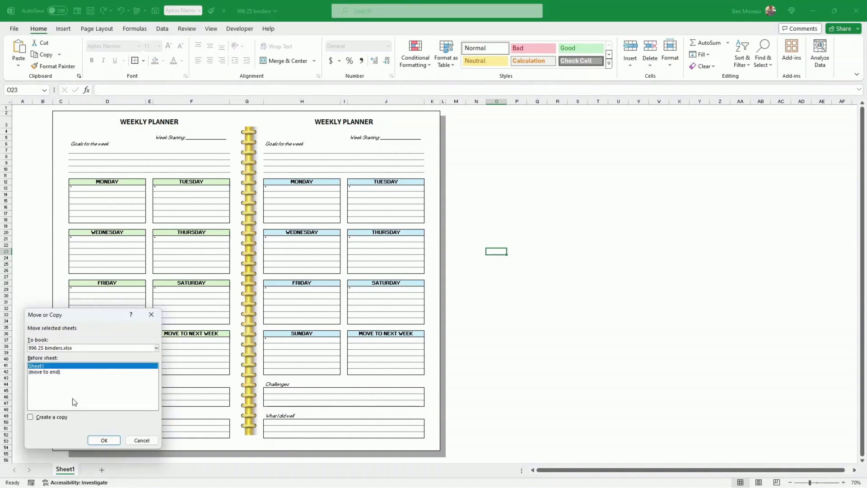
left_click(65, 421)
left_click(104, 440)
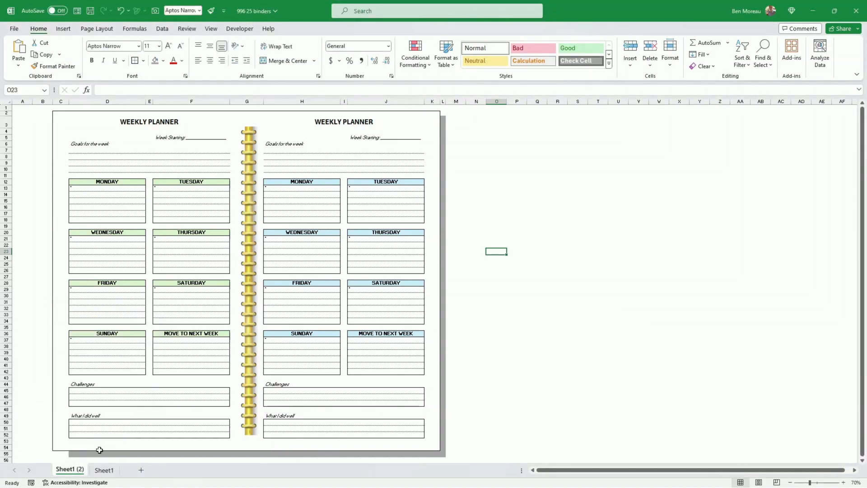
left_click_drag(69, 472, 123, 477)
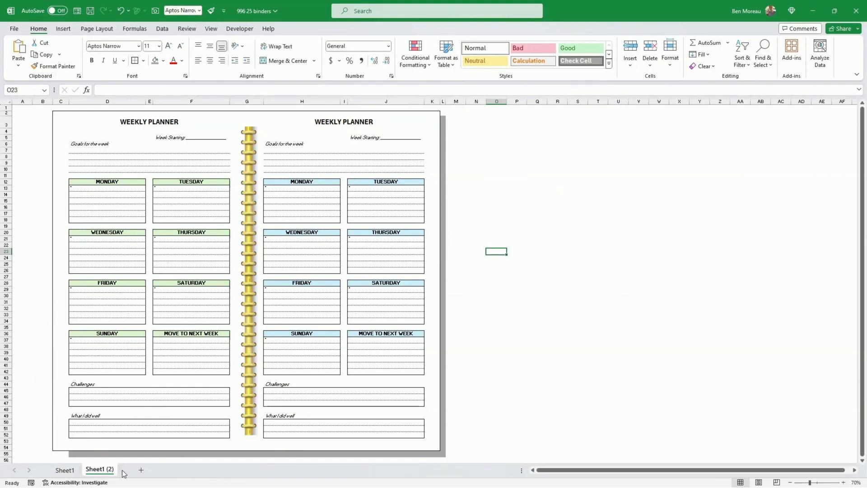
- Clear the gray shadow fill from row 55 and column L on the copied sheet
left_click(40, 452)
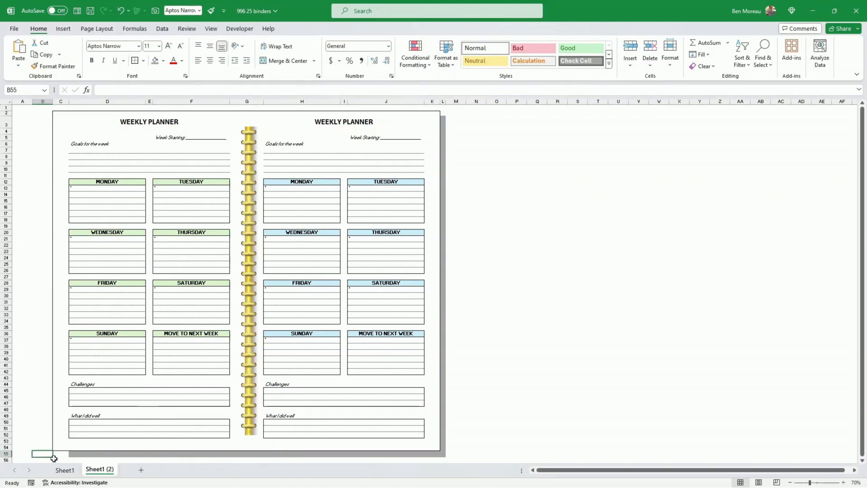
left_click_drag(53, 458, 466, 455)
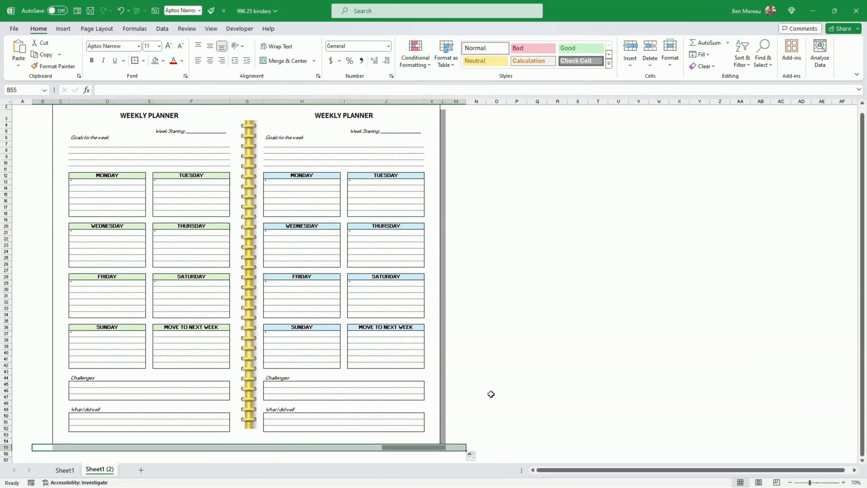
left_click(443, 108)
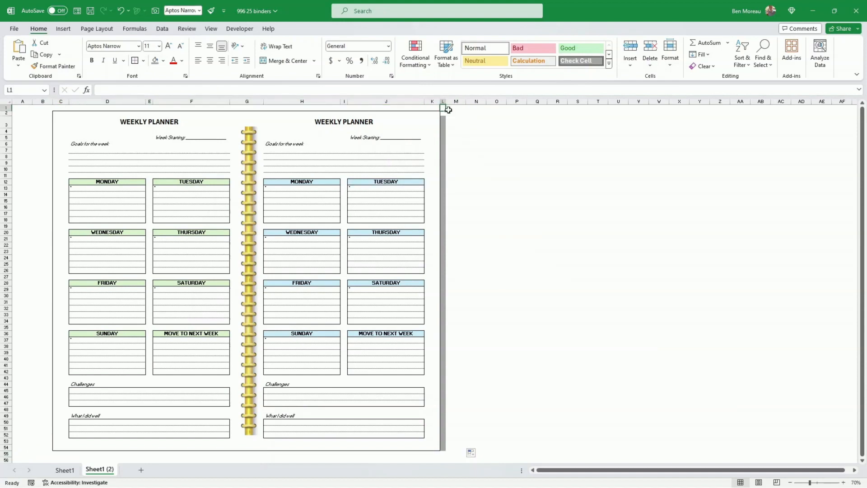
left_click_drag(446, 112, 443, 454)
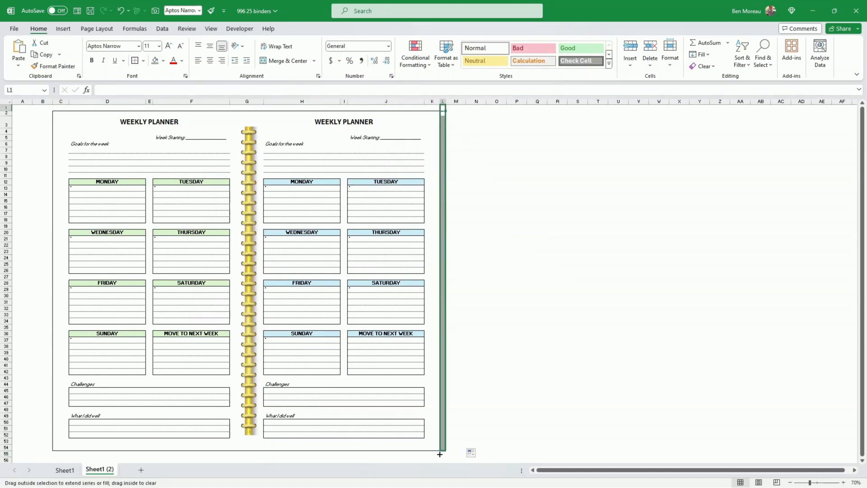
left_click(483, 415)
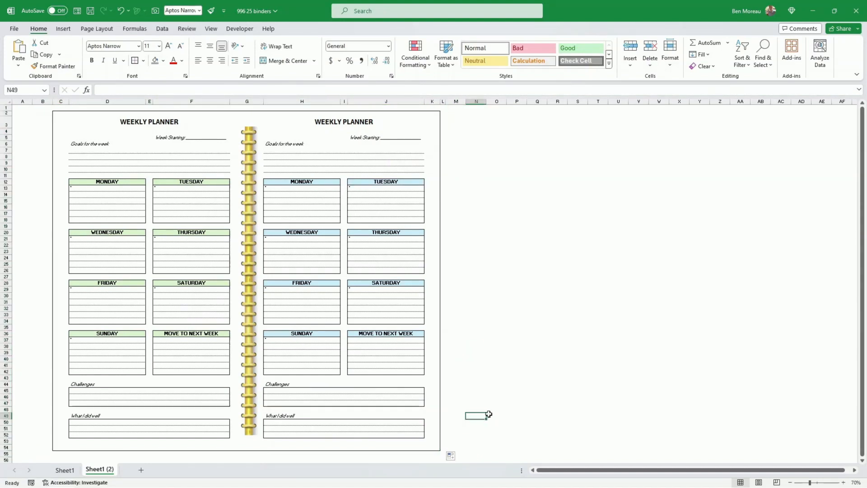
- Draw a tall, narrow rectangle about 26.42 cm high and 0.64 cm wide beside the blue planner
left_click(67, 31)
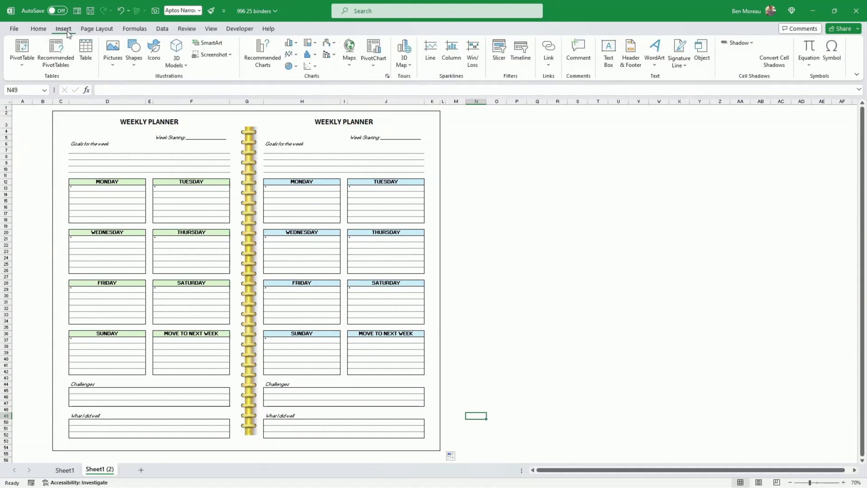
left_click(134, 63)
left_click(156, 90)
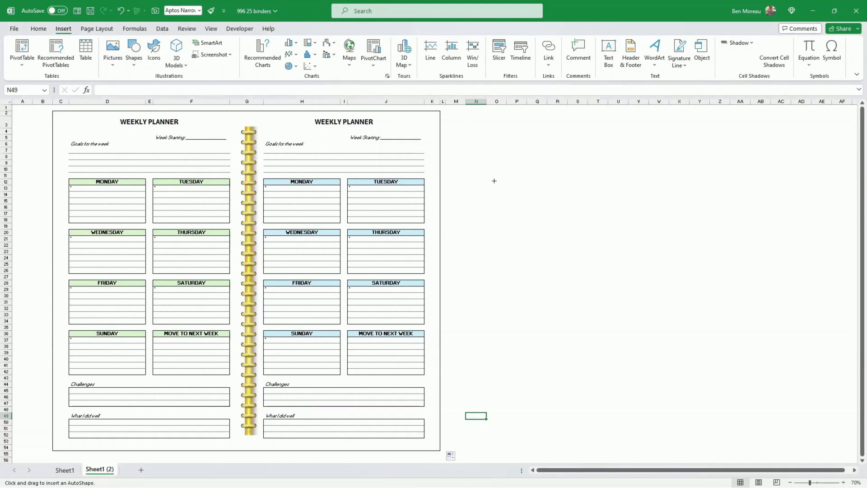
left_click_drag(460, 141, 468, 458)
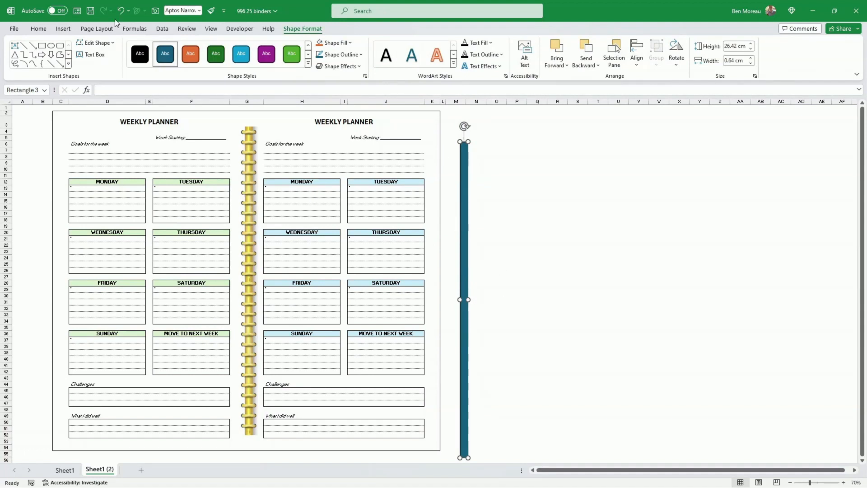
- Fill the rectangle with light gray and a gradient fading sideways from a darker left edge to a lighter right edge
left_click(46, 30)
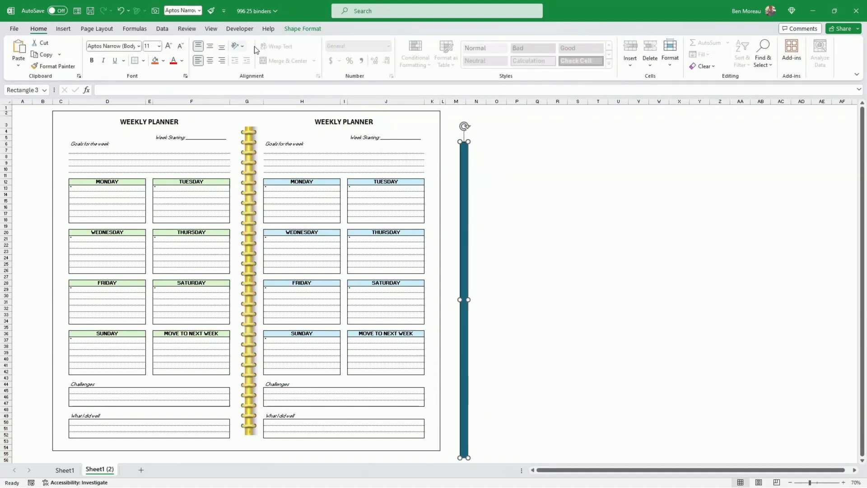
left_click(304, 29)
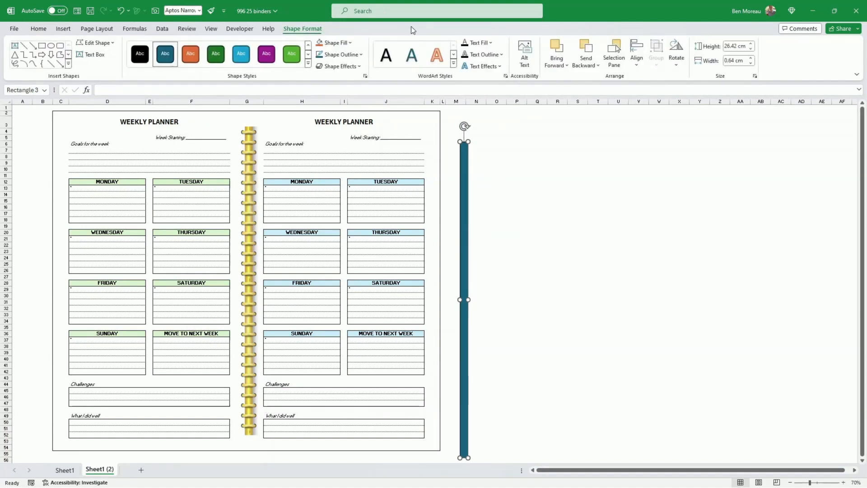
left_click(351, 43)
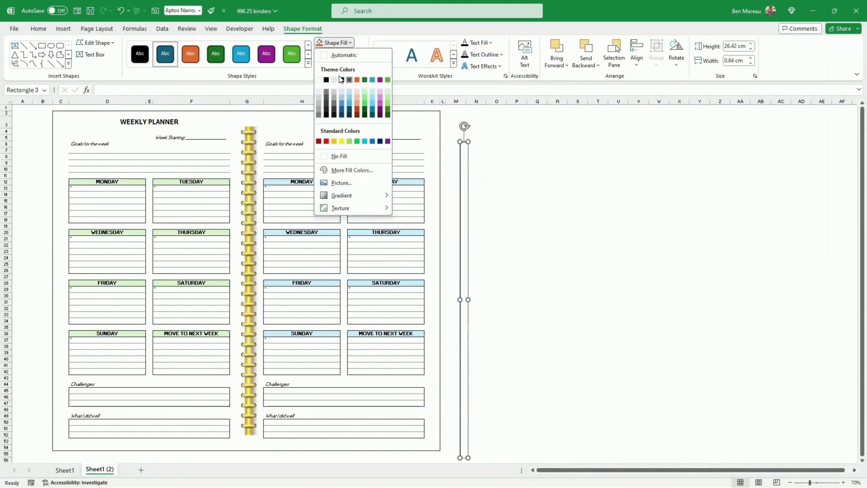
left_click(319, 91)
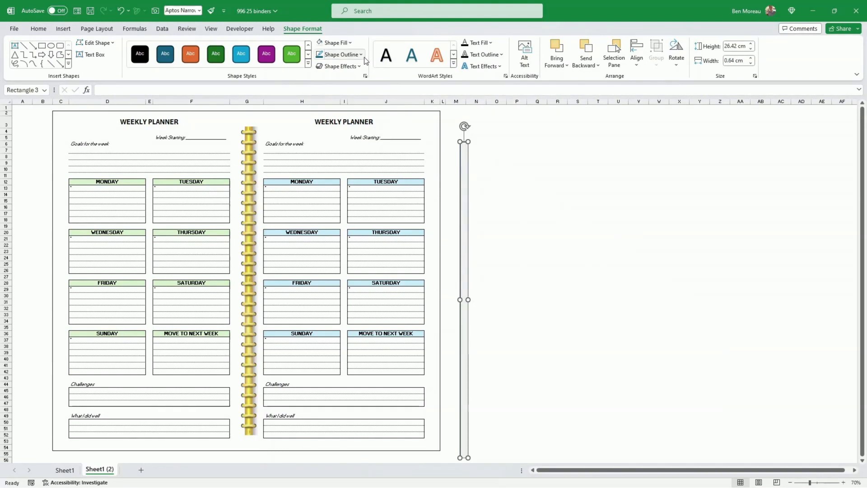
left_click(351, 43)
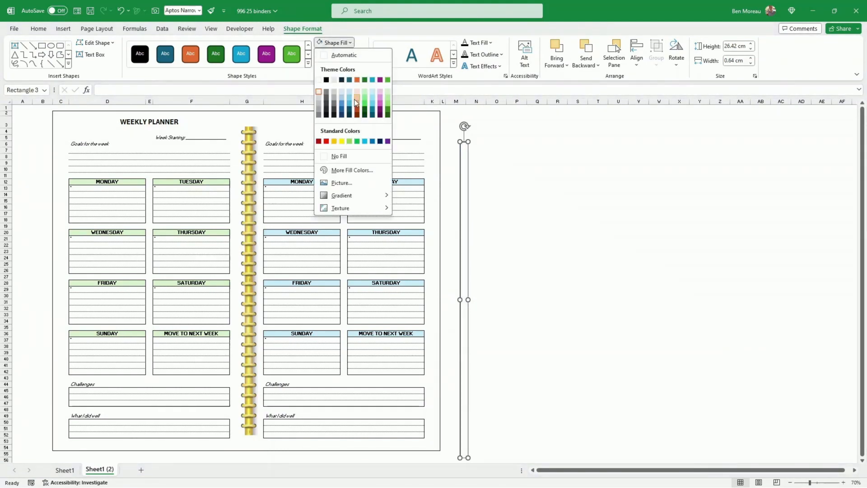
mouse_move(345, 196)
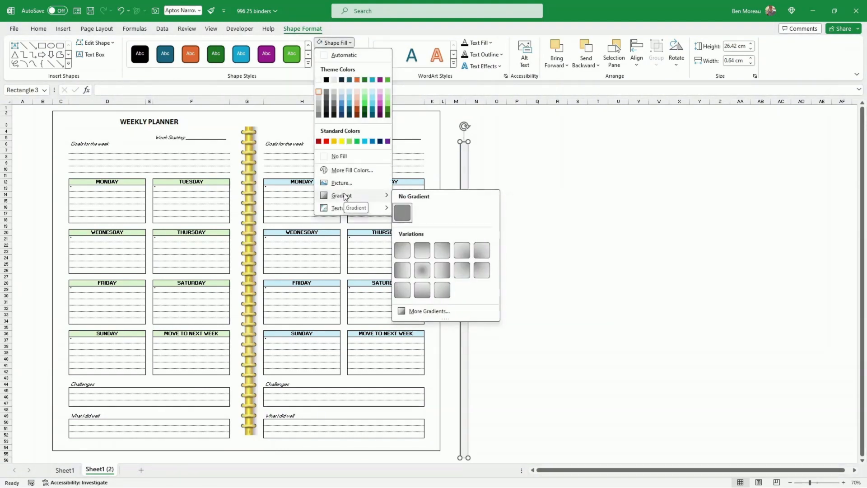
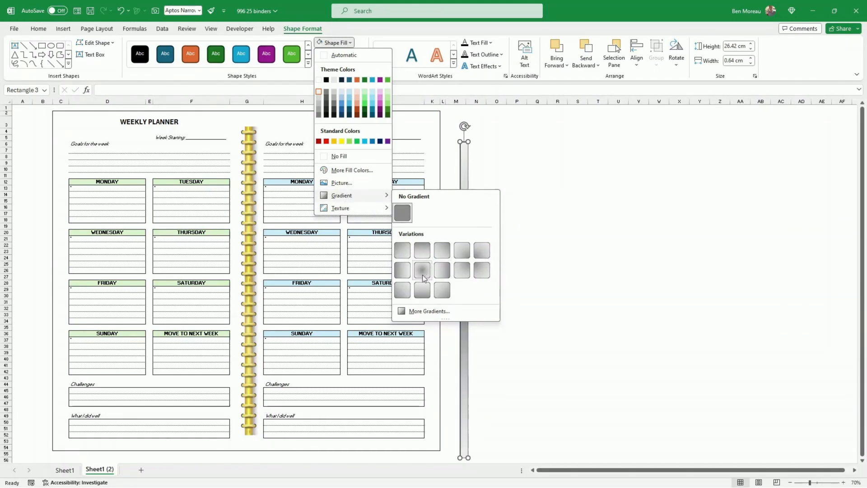
left_click(406, 282)
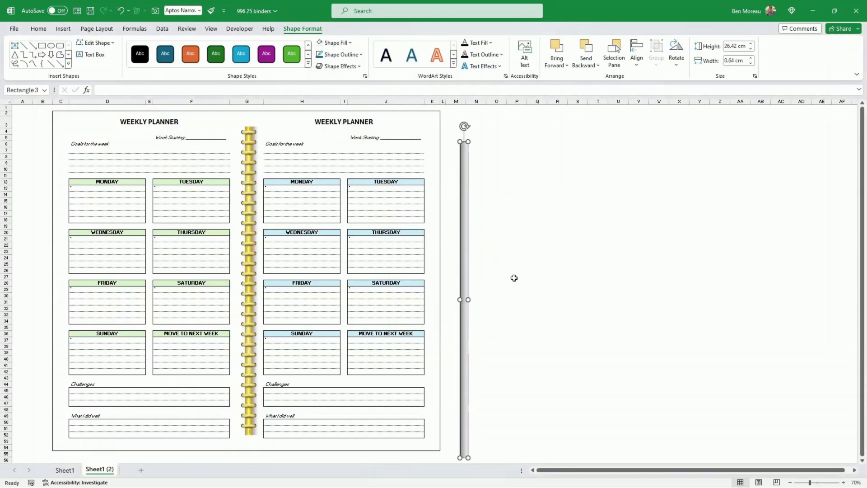
left_click(512, 277)
- Set the gradient rectangle's outline color to white
left_click(465, 271)
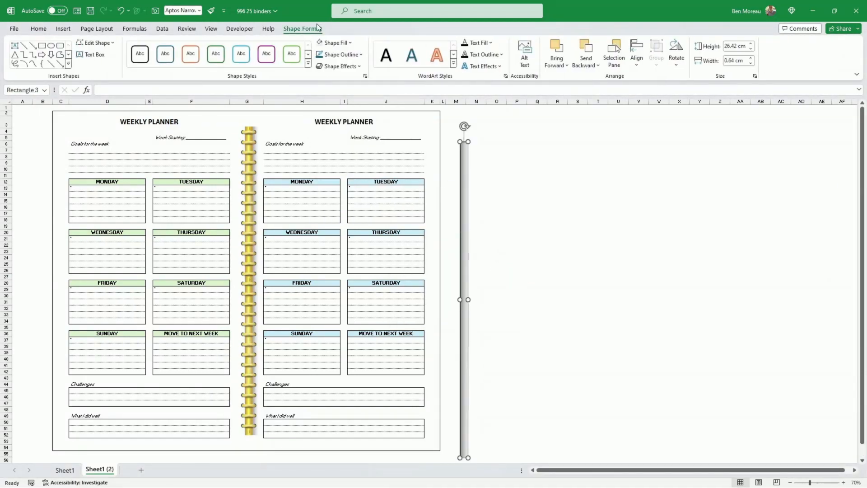
left_click(348, 54)
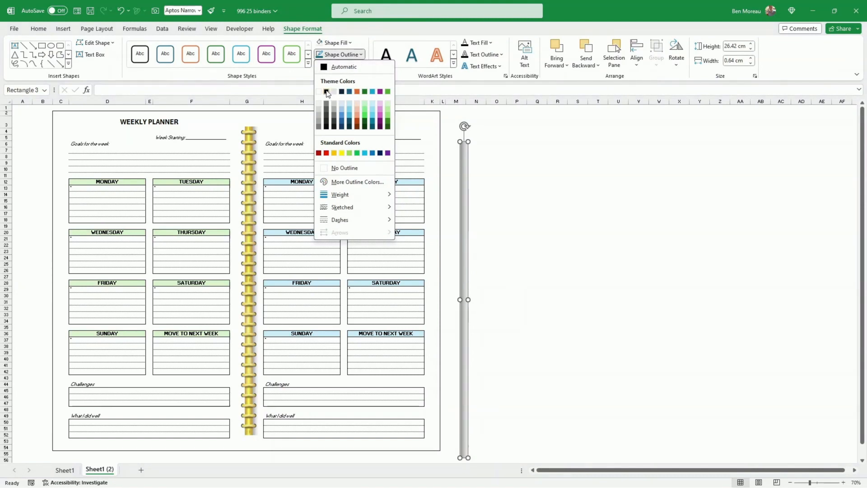
left_click(320, 92)
left_click(513, 169)
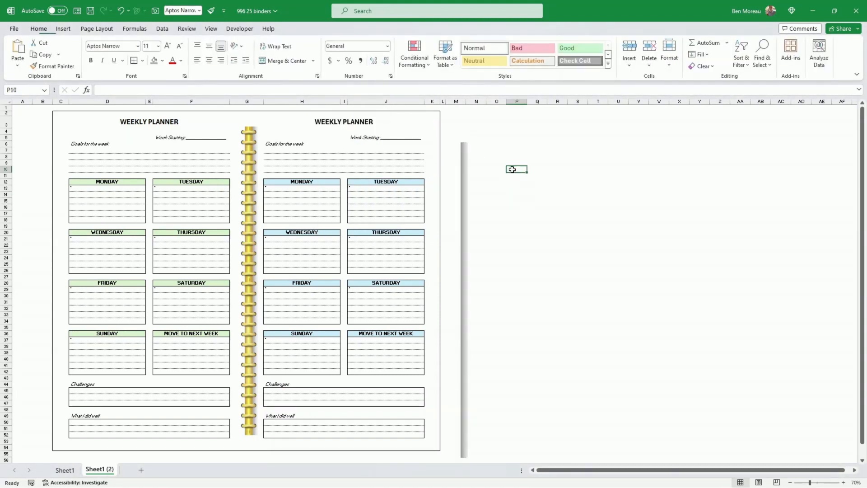
- Move the gradient rectangle flush against the right side of the planner's outer border, with its top at the border's upper corner
left_click_drag(467, 226, 442, 193)
left_click(477, 196)
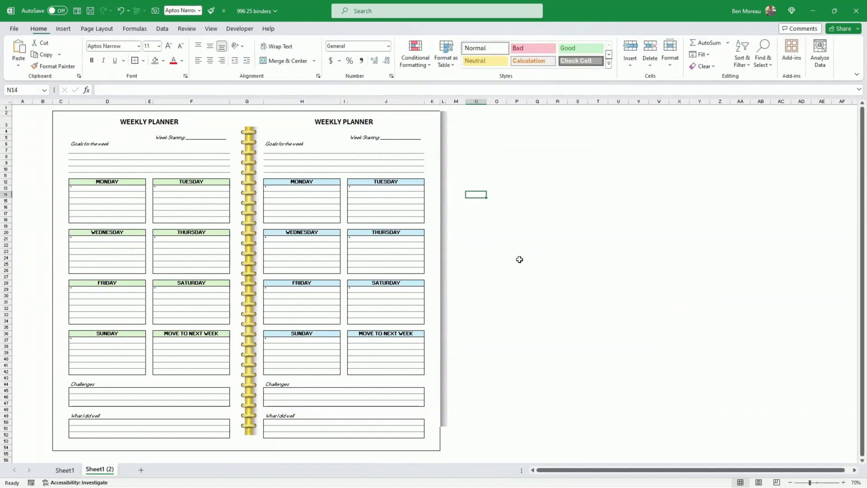
scroll(519, 259, "down", 1)
scroll(519, 259, "down", 1)
- Stretch the gradient rectangle's lower end downward into row 55, just past the planner's bottom border
left_click(446, 368)
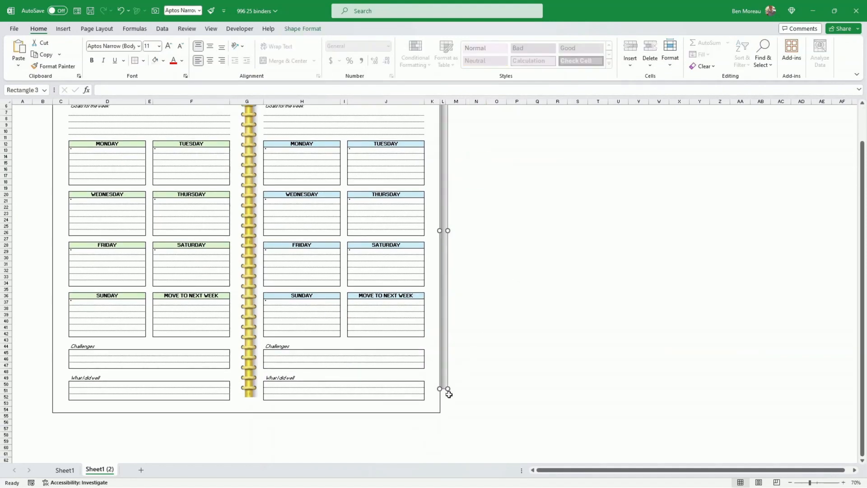
scroll(591, 295, "up", 1)
scroll(591, 295, "up", 4)
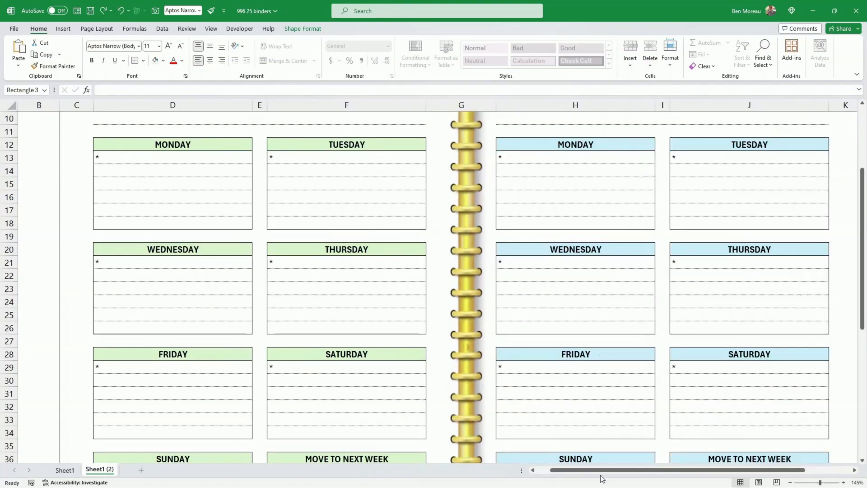
left_click_drag(600, 471, 647, 470)
scroll(747, 383, "down", 7)
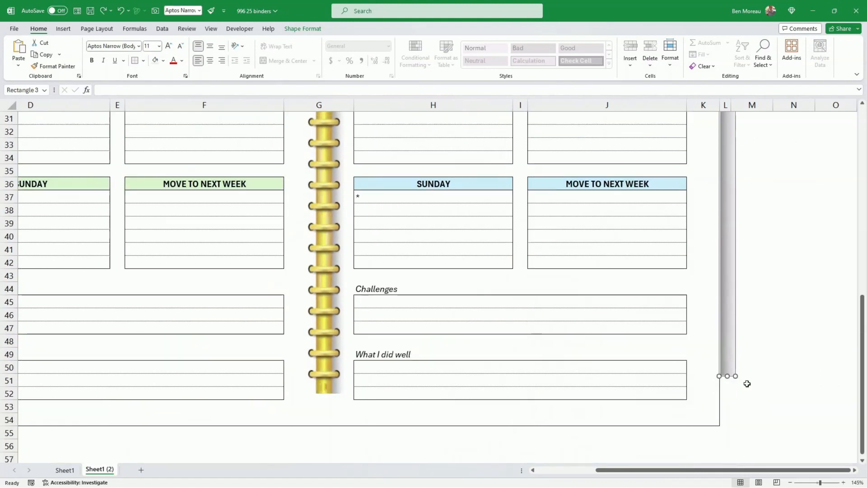
left_click(748, 383)
left_click(721, 378)
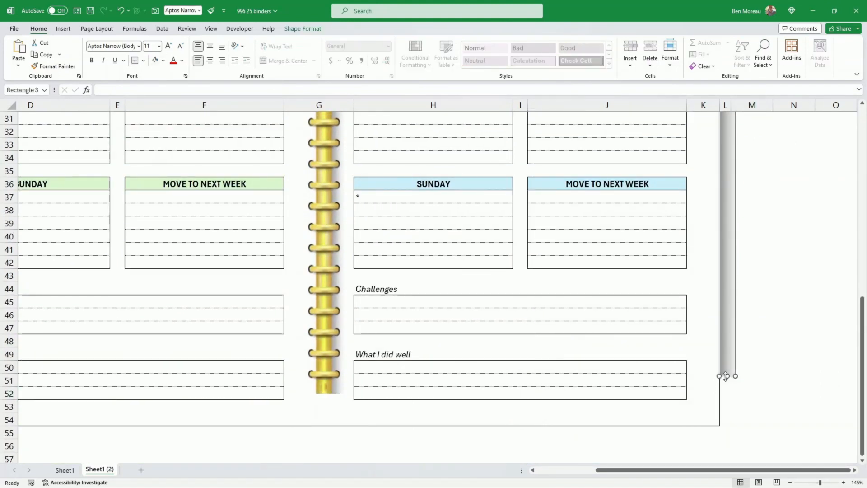
left_click_drag(727, 376, 730, 433)
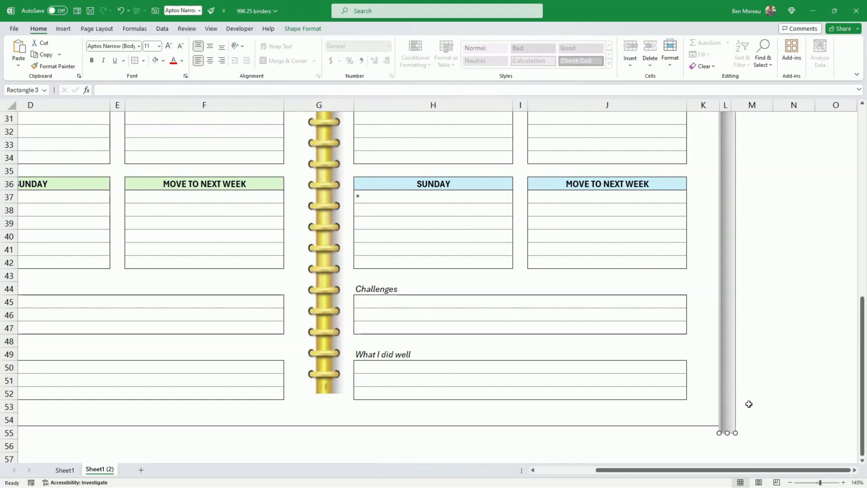
left_click(752, 403)
scroll(765, 381, "up", 10)
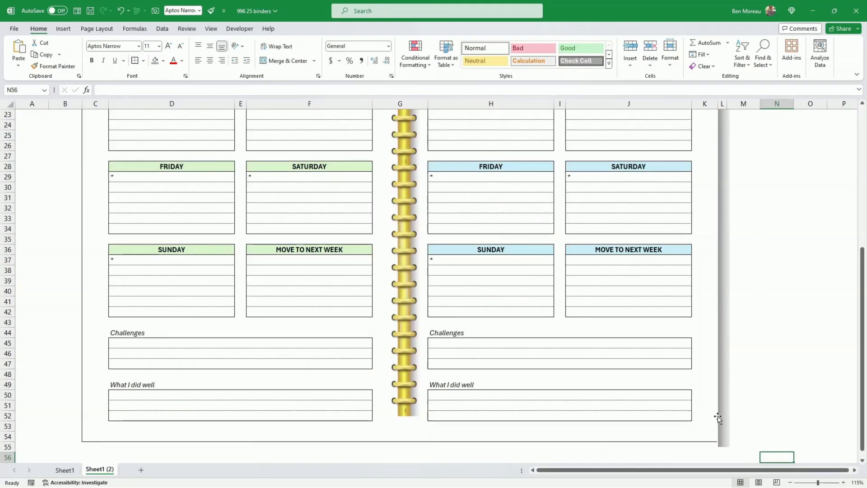
- Duplicate the gradient rectangle along the planner's outer right border and place the copy over the right-hand page
left_click(753, 414)
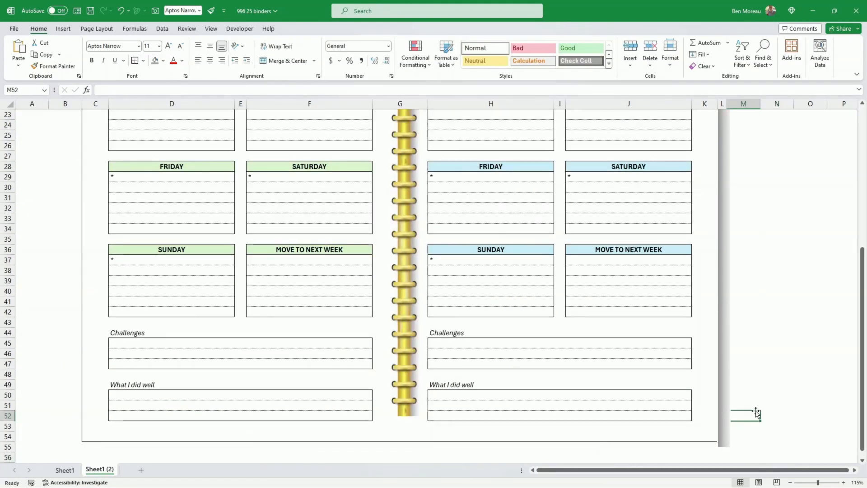
scroll(752, 397, "up", 7)
scroll(754, 395, "down", 10)
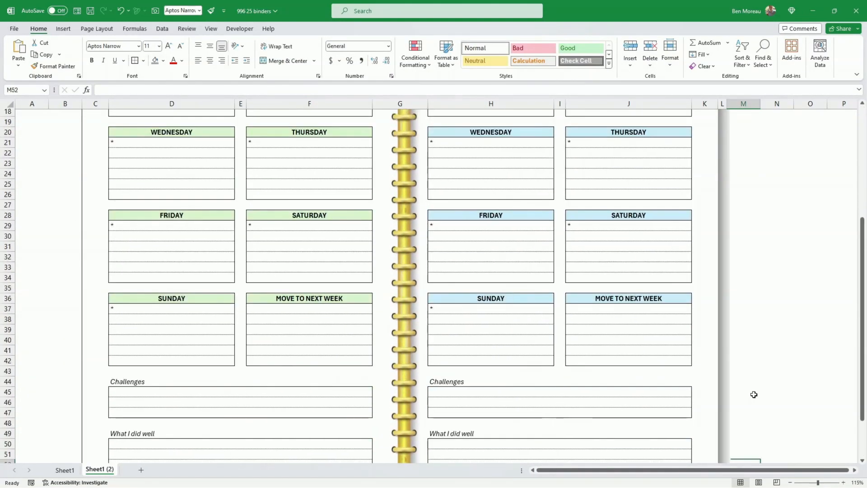
left_click(722, 307)
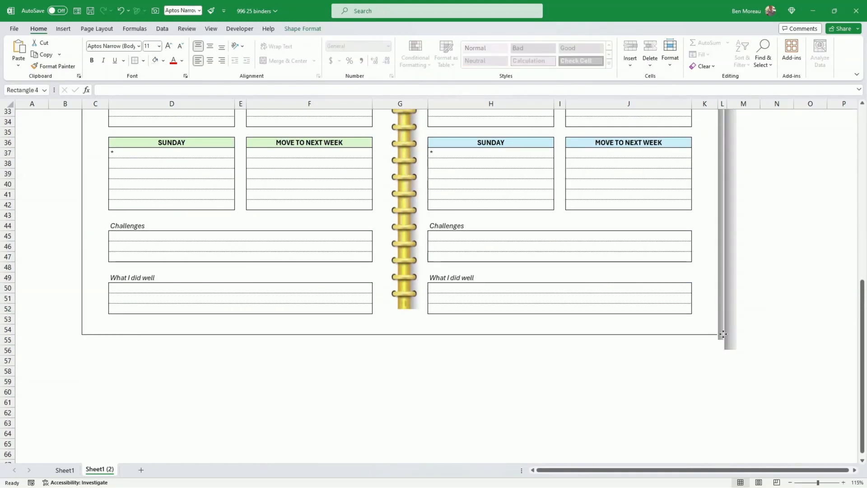
left_click_drag(724, 312, 480, 430)
scroll(554, 289, "down", 1)
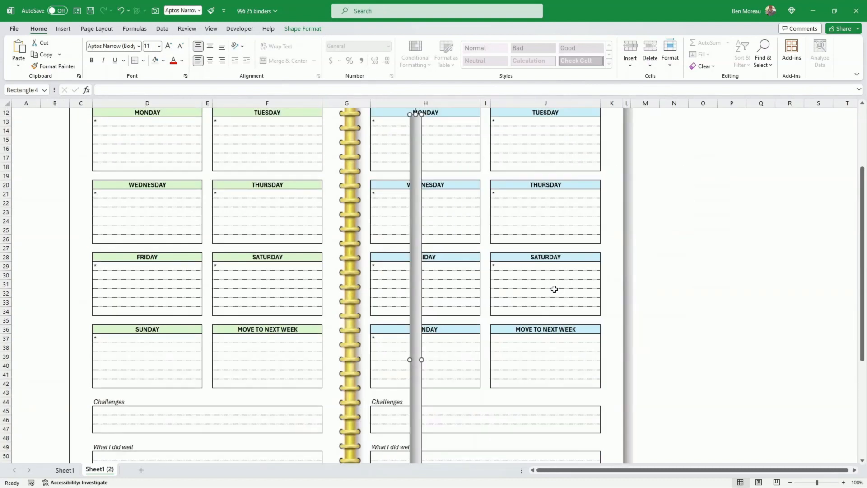
scroll(479, 300, "up", 2)
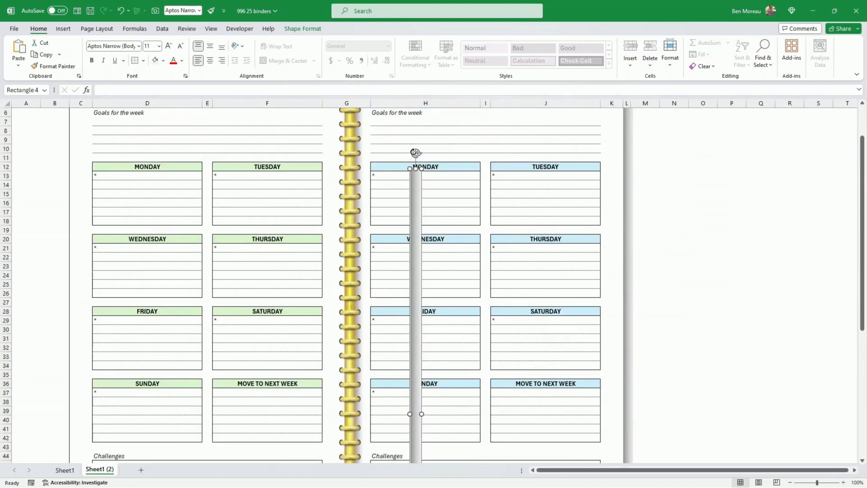
- Rotate the copied rectangle to horizontal and move it flush beneath the planner's bottom border, starting slightly inside the border's left corner
left_click_drag(415, 152, 590, 412)
scroll(674, 331, "down", 4)
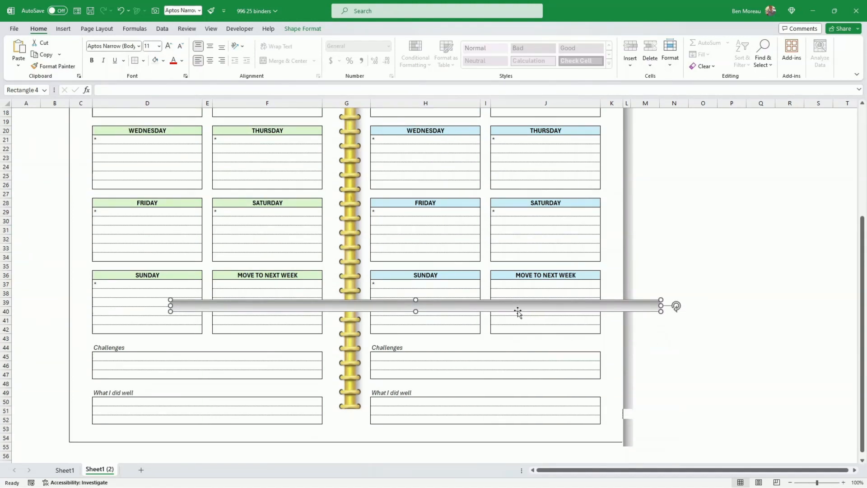
left_click_drag(519, 312, 422, 451)
scroll(503, 377, "up", 1)
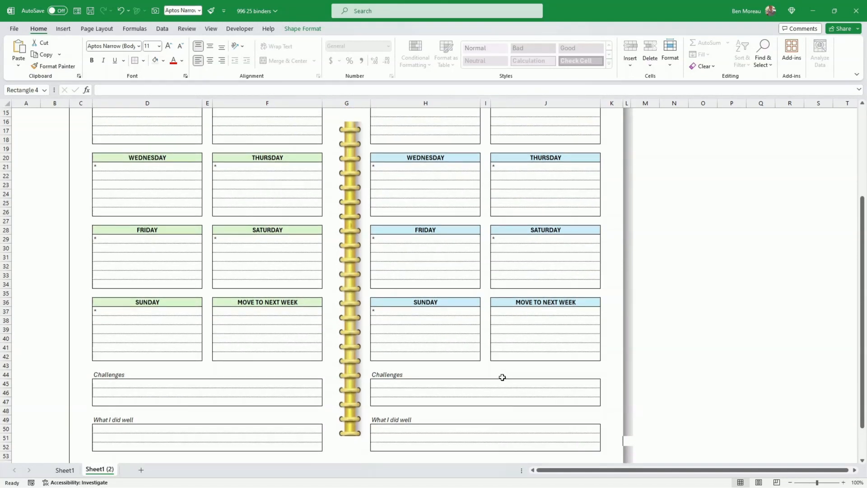
scroll(503, 377, "up", 1)
left_click_drag(649, 397, 725, 399)
left_click(766, 359)
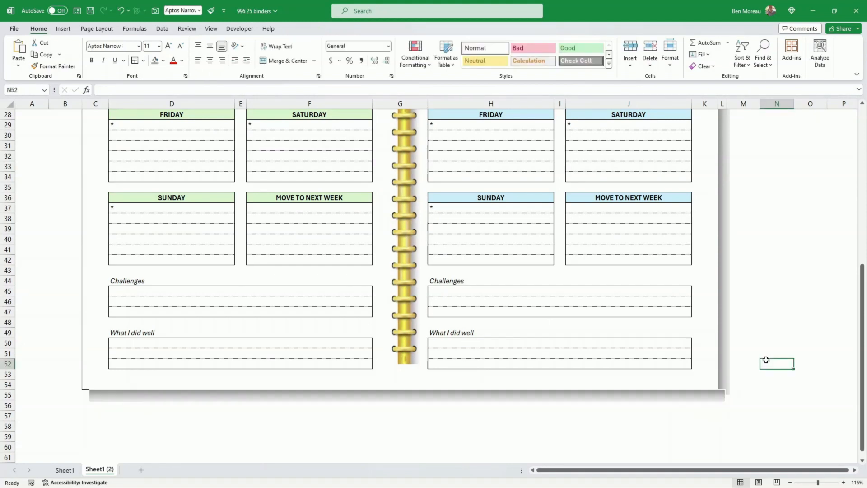
- Remove the outline from the horizontal gradient rectangle beneath the planner
left_click(721, 398)
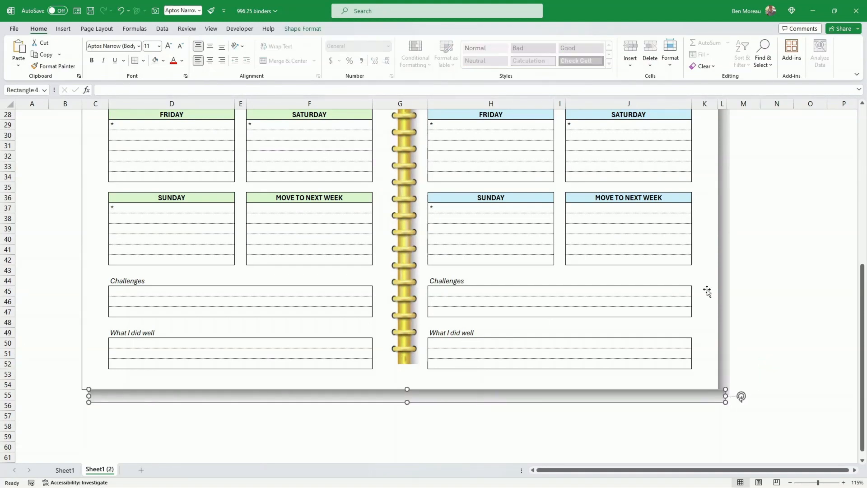
left_click(300, 29)
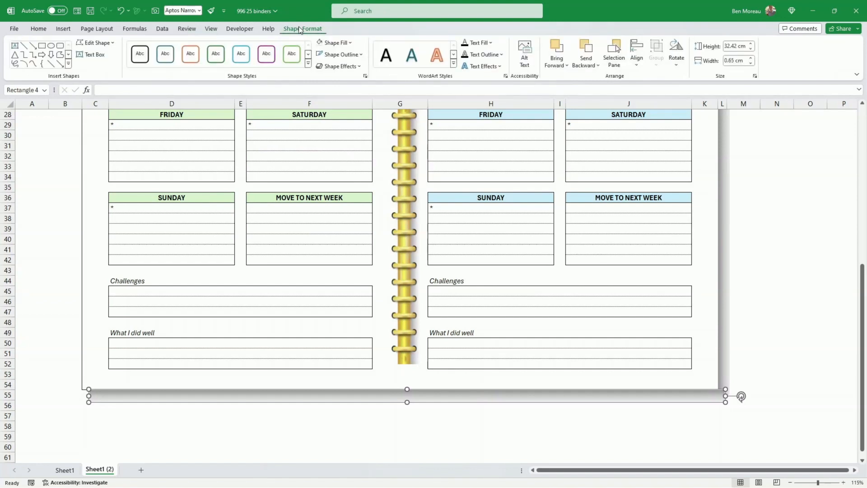
left_click(362, 54)
left_click(344, 168)
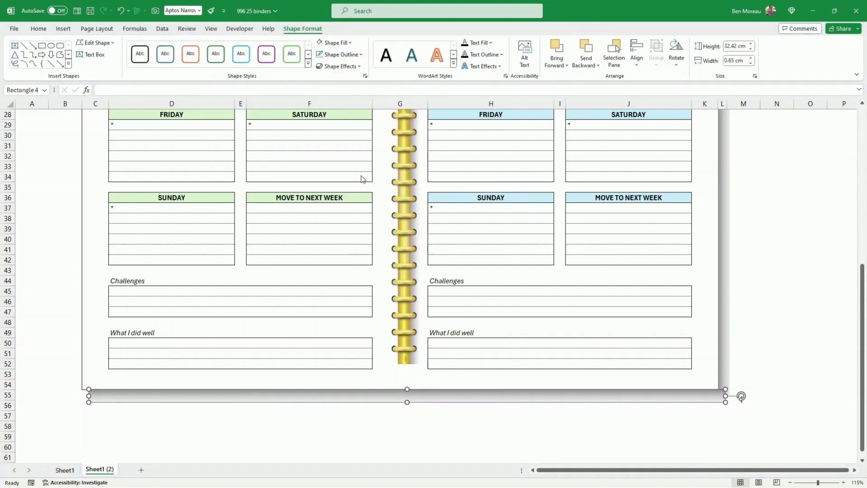
left_click(777, 283)
scroll(760, 348, "down", 3)
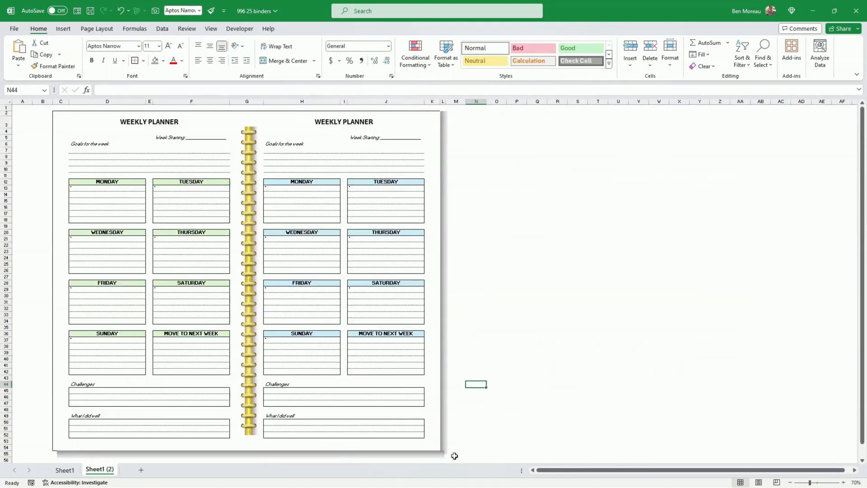
- Stretch the bottom rectangle's right end slightly outward to about 32.6 cm long, meeting the outer edge of the side shadow
left_click(456, 456)
left_click(480, 437)
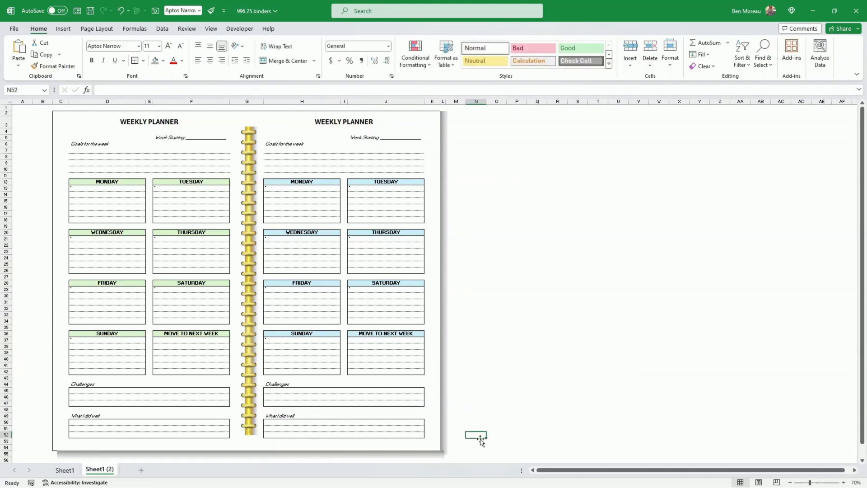
left_click(443, 456)
scroll(493, 416, "up", 1)
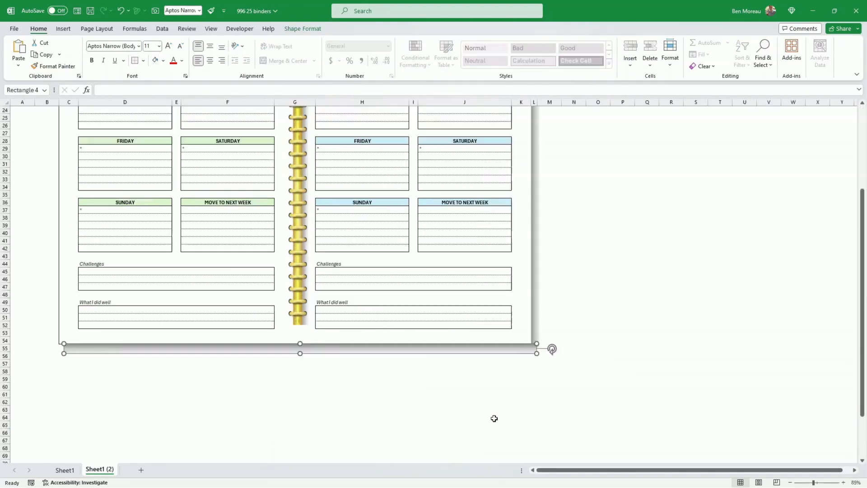
scroll(560, 371, "up", 1)
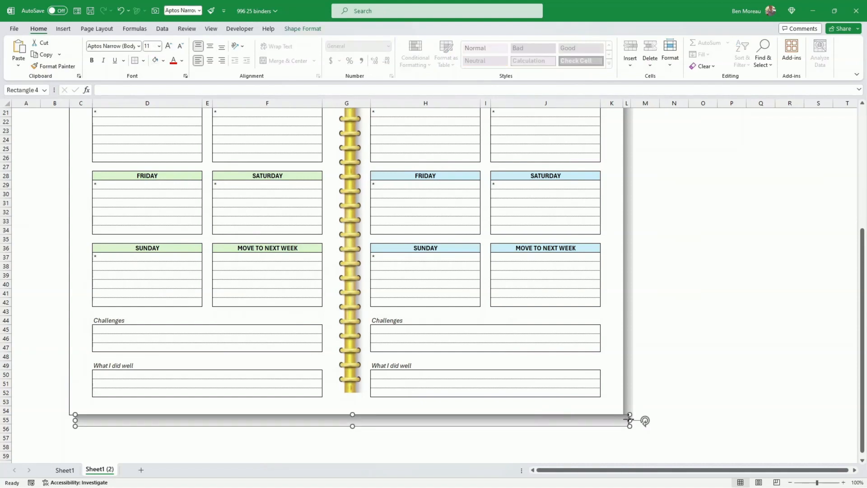
left_click_drag(629, 420, 630, 419)
left_click(661, 401)
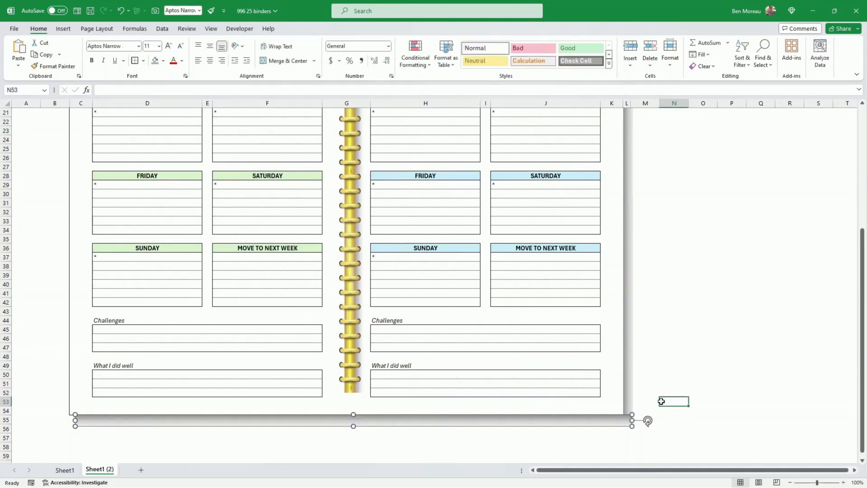
scroll(662, 400, "down", 2)
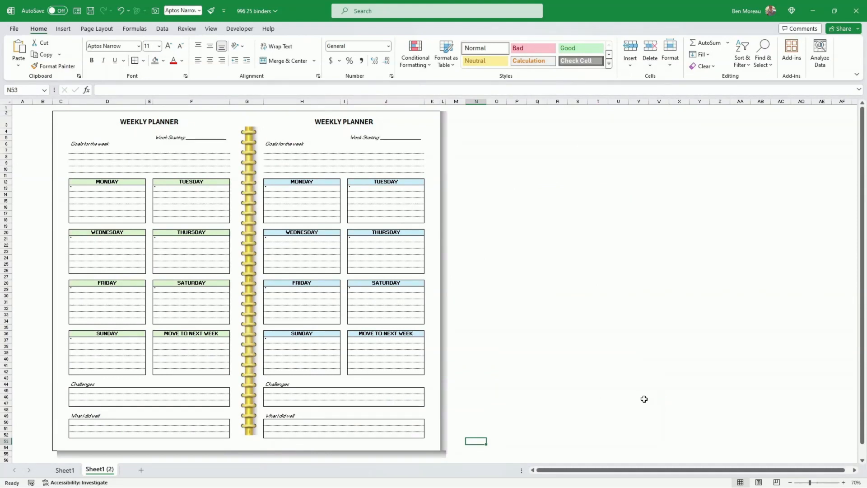
- Fill the bottom rectangle with the lightest gray theme shade and apply a linear gradient variation fading from dark to light
left_click(443, 454)
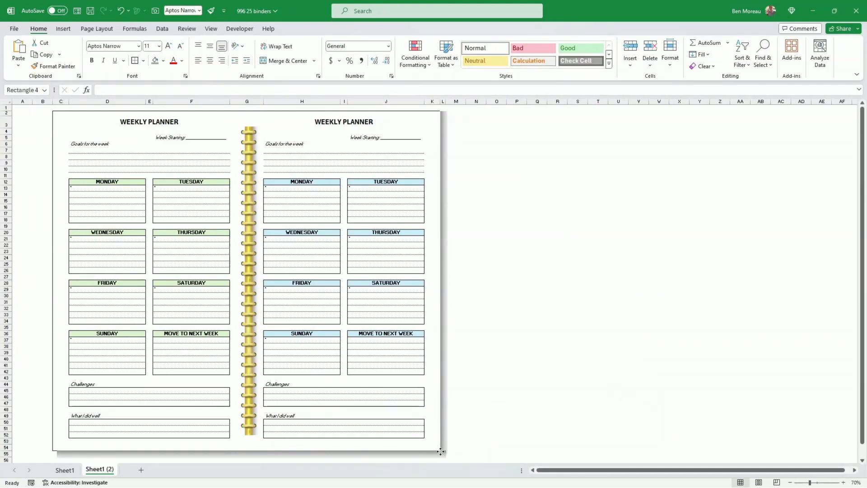
left_click(314, 28)
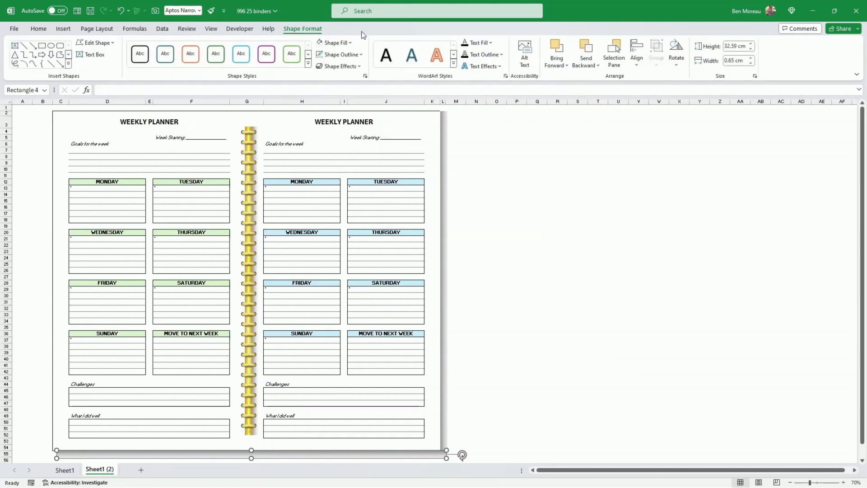
left_click(354, 43)
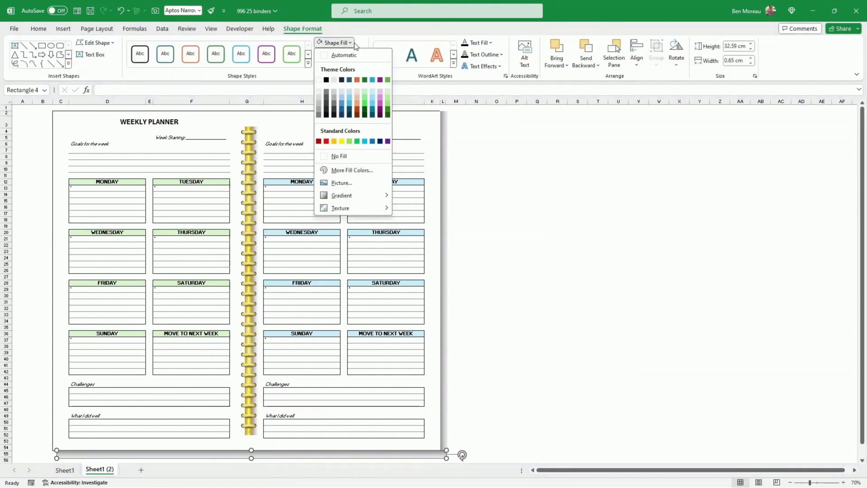
left_click(318, 92)
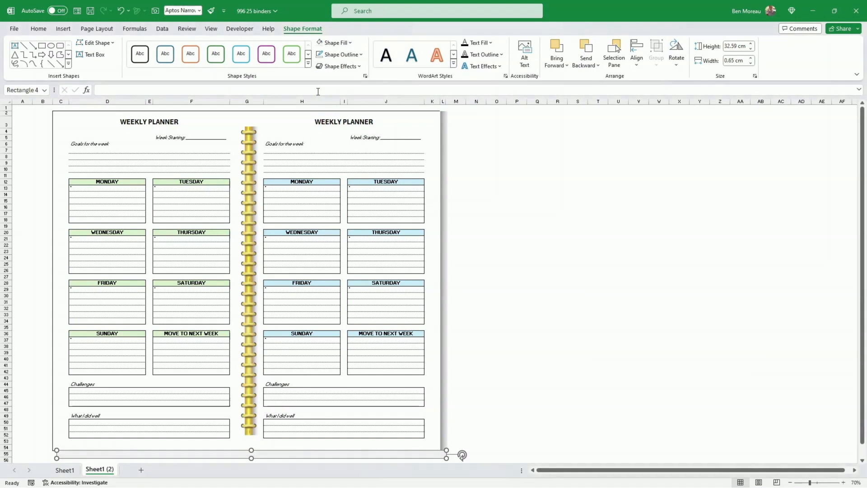
left_click(351, 42)
mouse_move(357, 198)
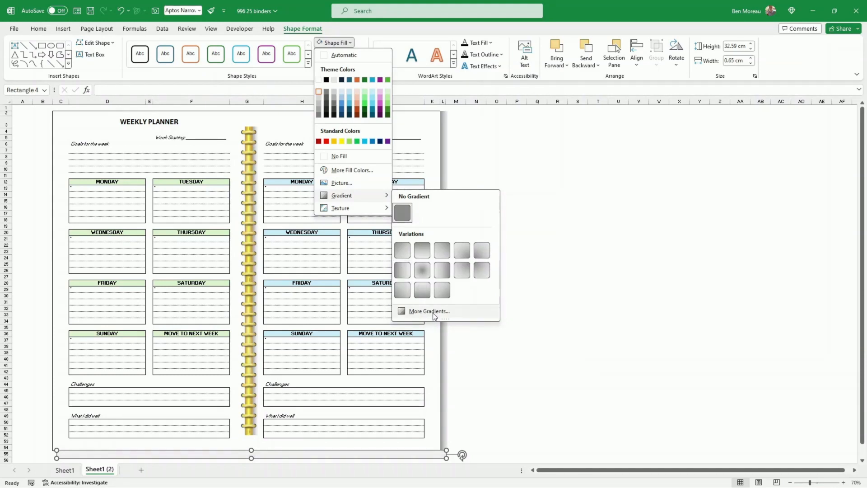
left_click(402, 270)
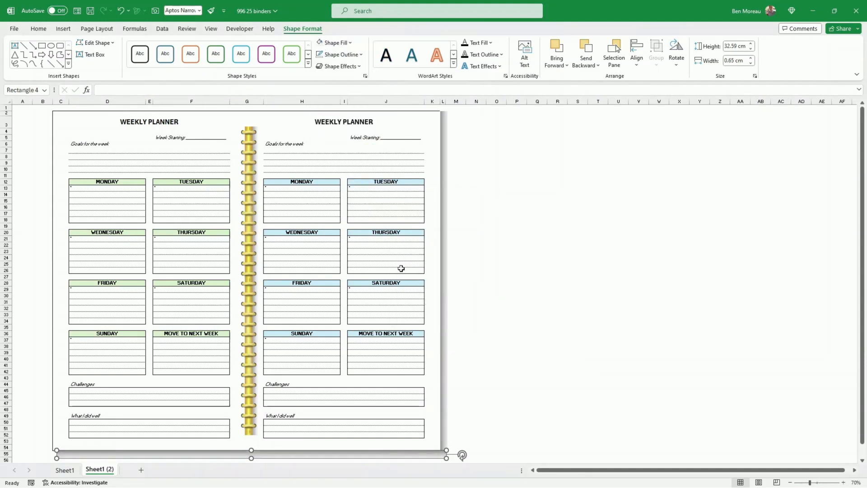
- Recolor the first and middle gradient stops of the bottom rectangle with a light gray
left_click(352, 43)
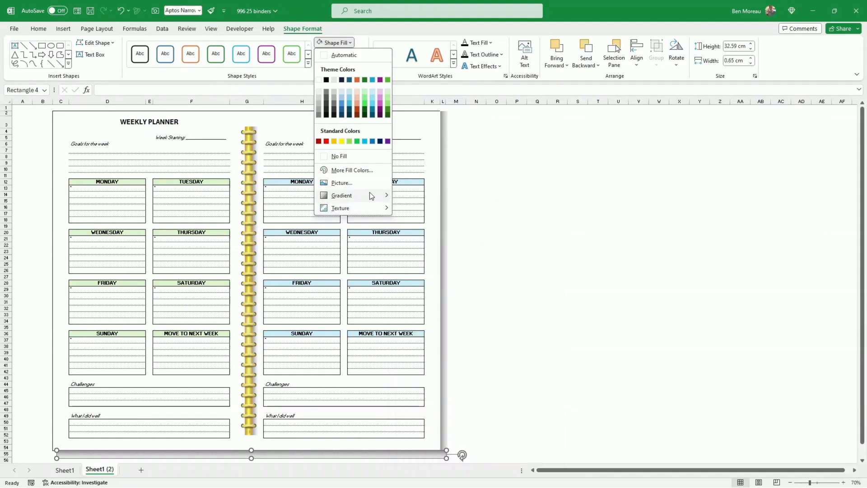
mouse_move(372, 196)
left_click(429, 311)
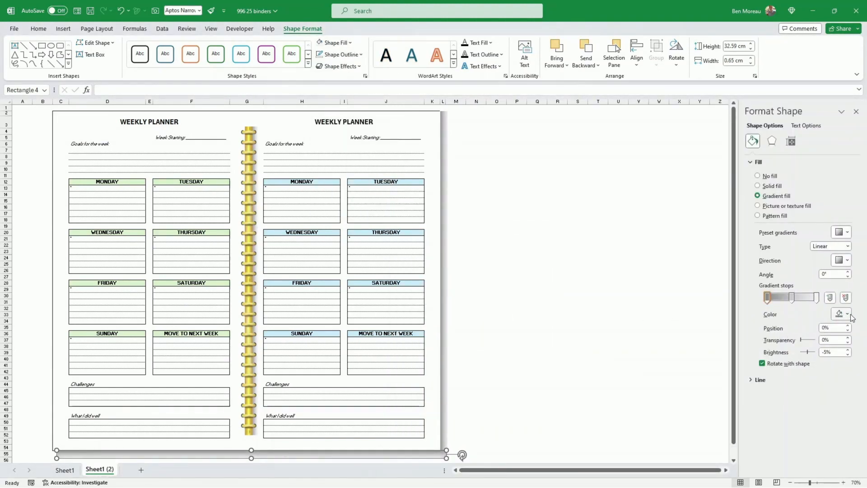
left_click(849, 314)
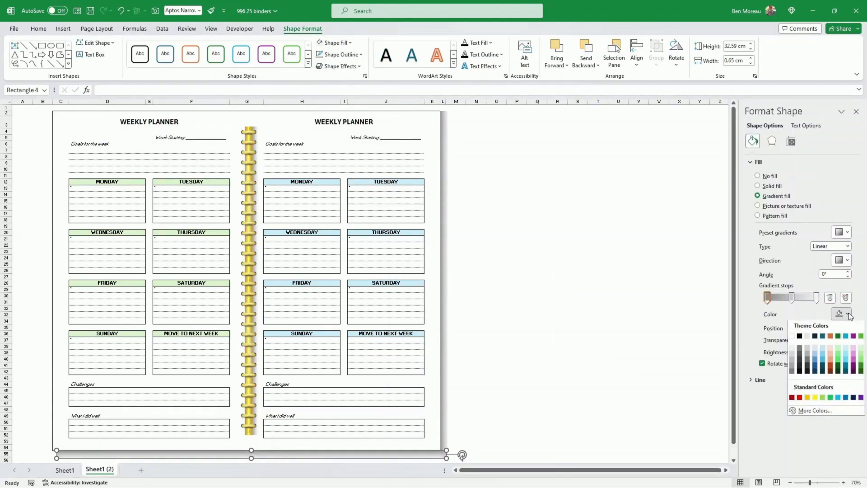
left_click(790, 354)
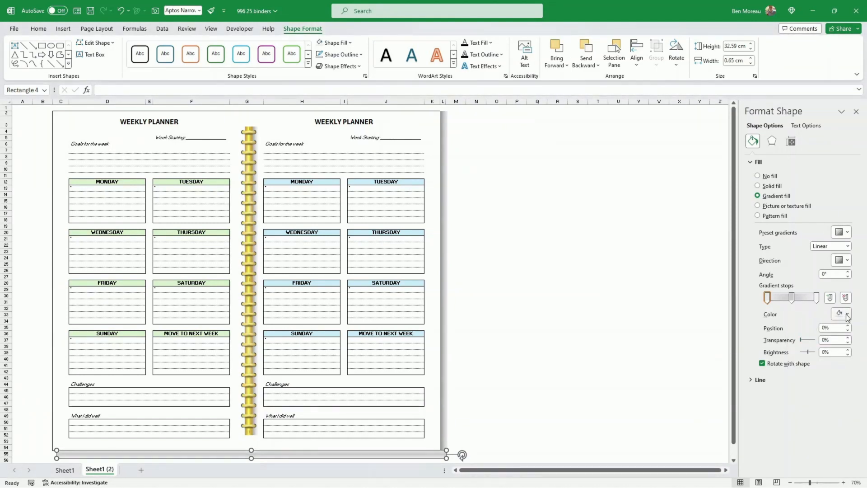
left_click(792, 298)
left_click(847, 315)
left_click(796, 354)
left_click(613, 378)
scroll(613, 378, "down", 3)
- Set the bottom rectangle's last gradient stop to white and shift the middle stop to the 27% position
left_click(440, 397)
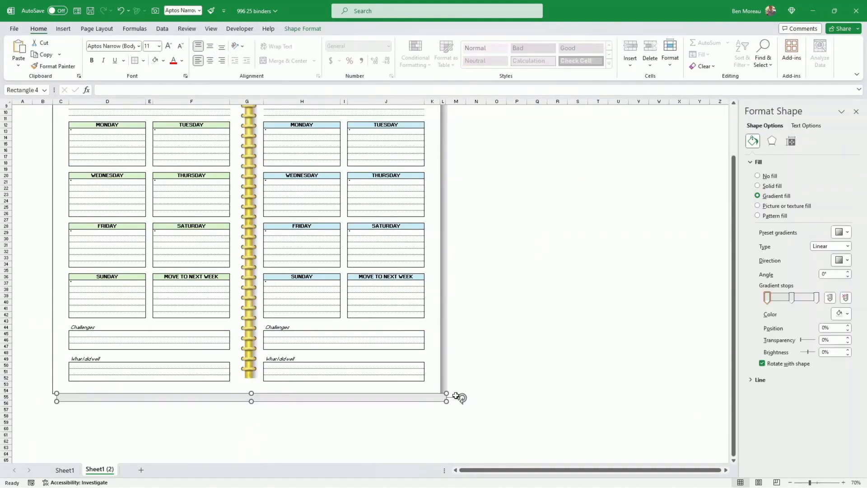
left_click(817, 299)
left_click(841, 314)
left_click(789, 334)
left_click_drag(792, 299, 780, 302)
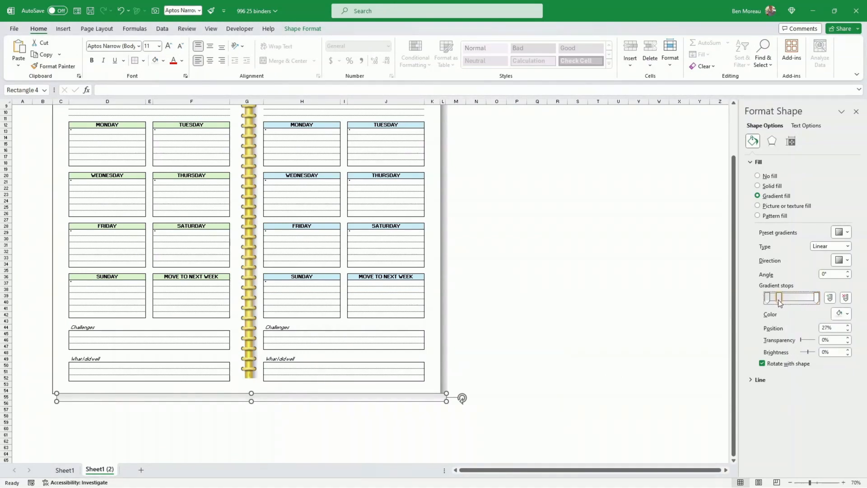
left_click(679, 314)
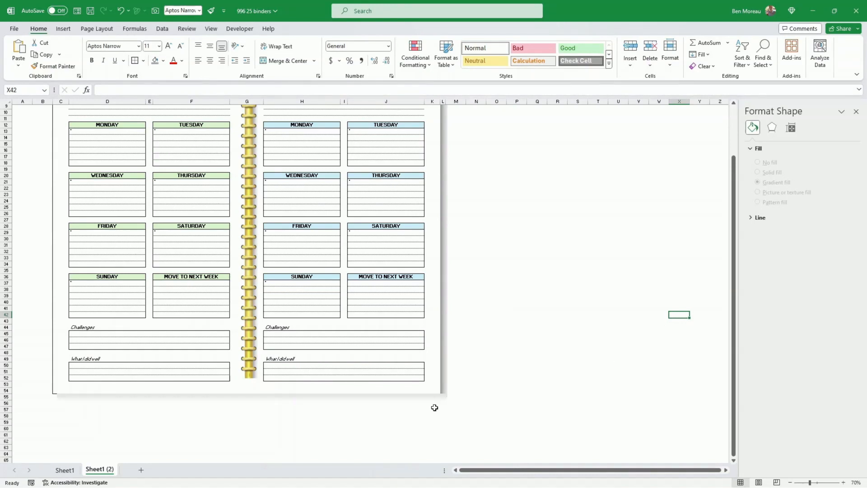
- Nudge the bottom gradient rectangle down two small increments from the planner's bottom border
left_click(424, 397)
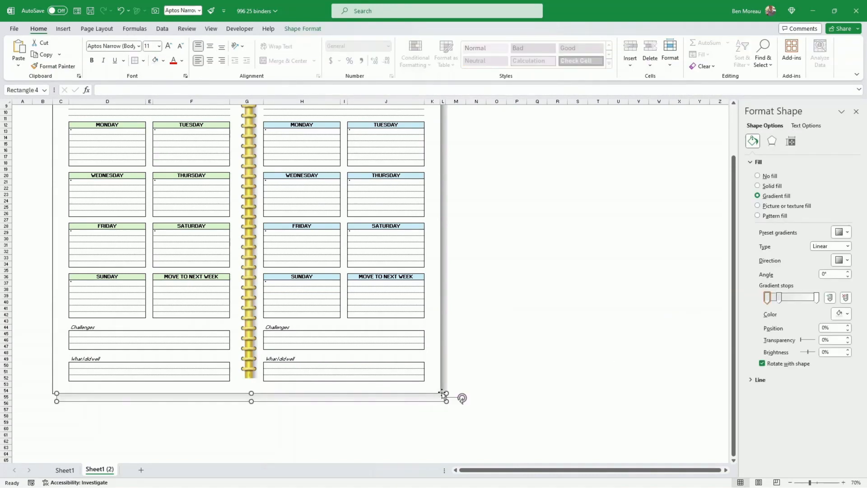
key("Down")
key("Down")
left_click(473, 334)
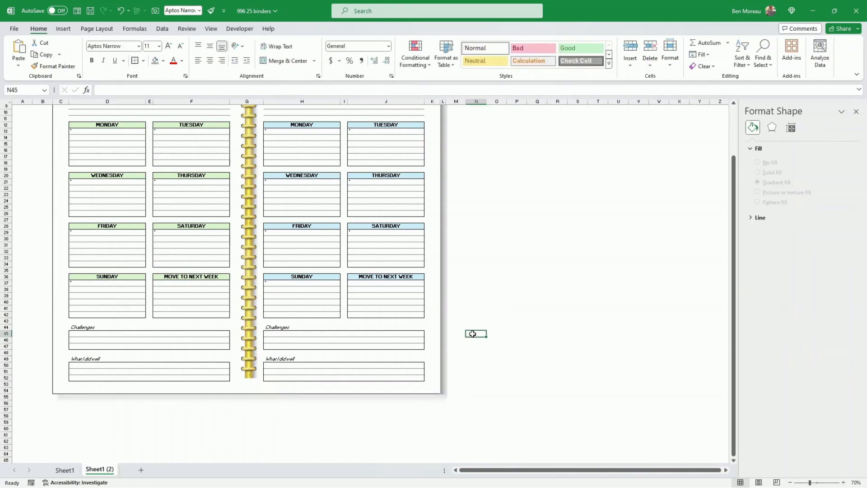
left_click(431, 371)
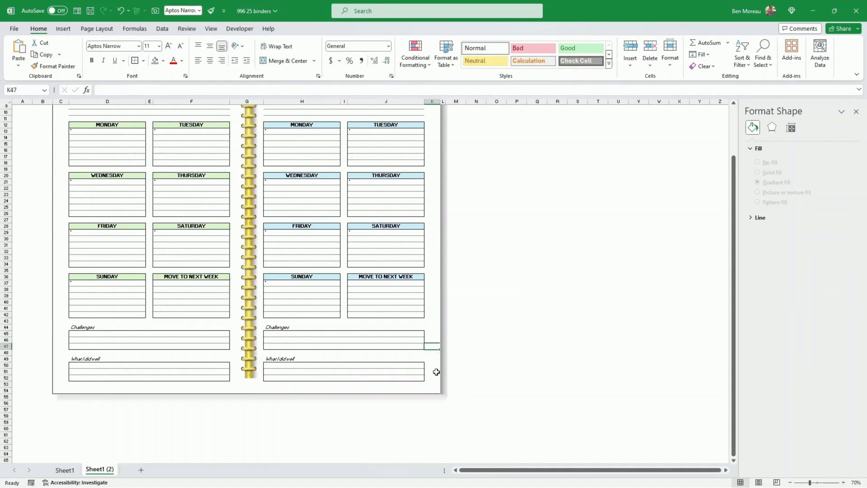
scroll(461, 317, "up", 3)
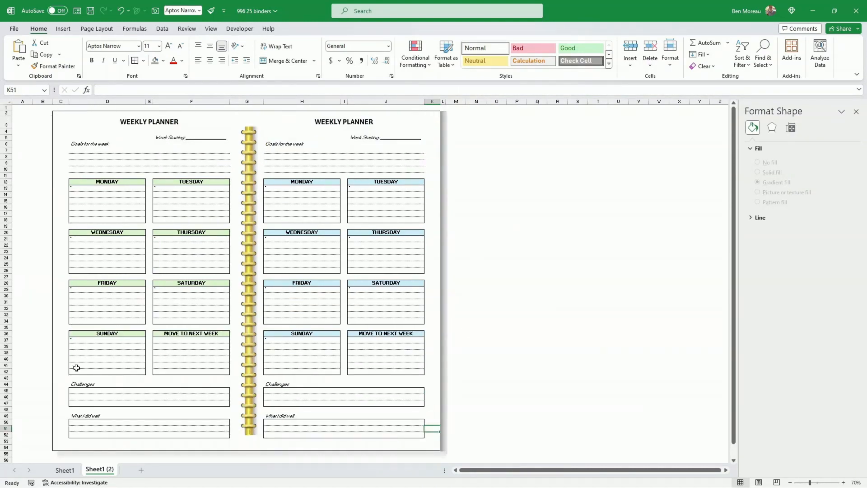
left_click(522, 372)
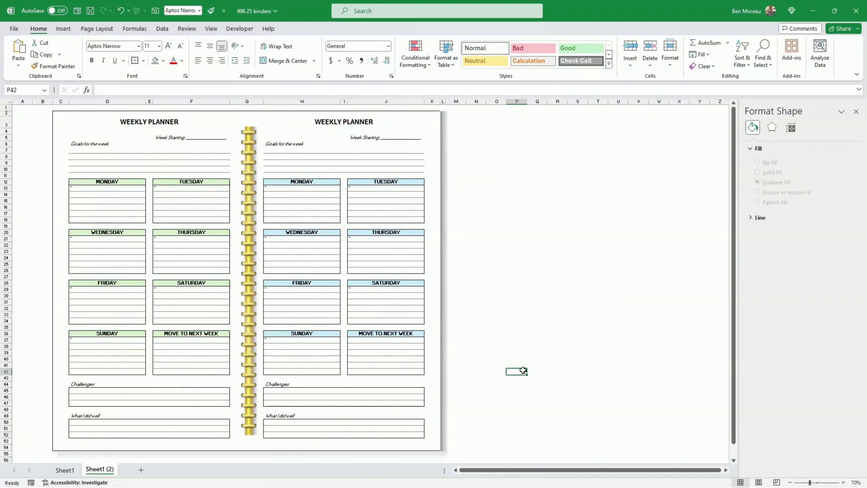
- Copy the bottom gradient rectangle's formatting to the tall rectangle along the planner's right border with Format Painter
left_click(577, 337)
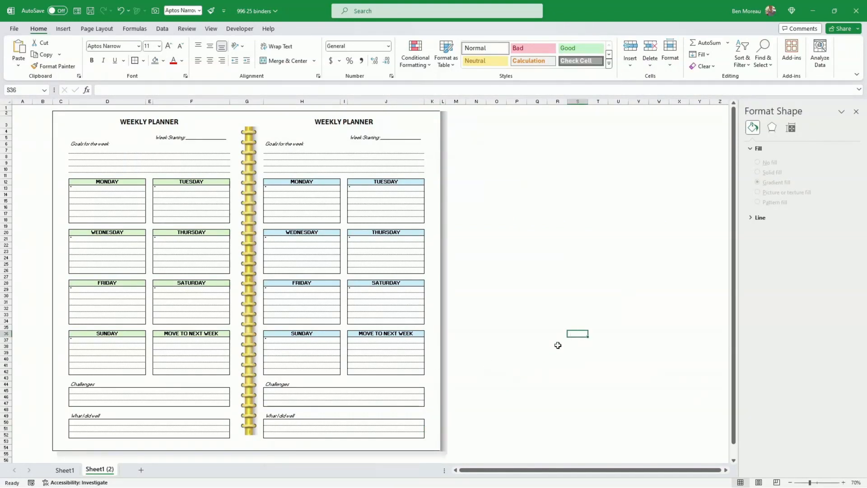
left_click(430, 453)
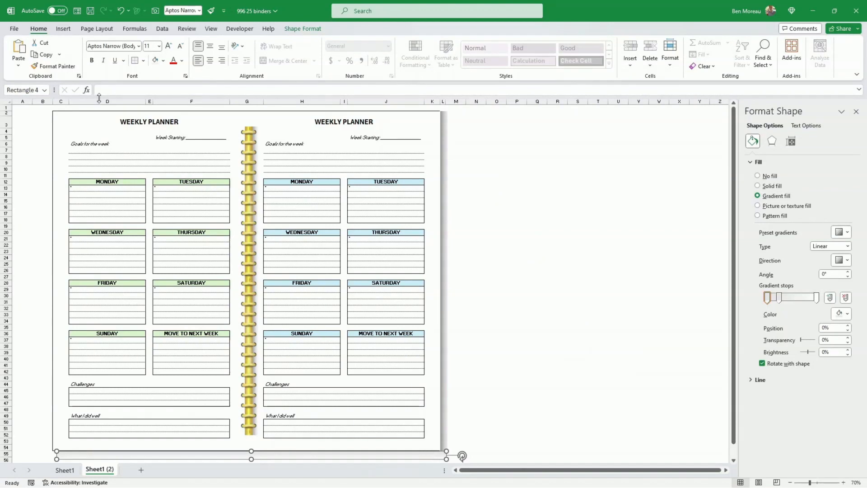
left_click(54, 66)
left_click(445, 187)
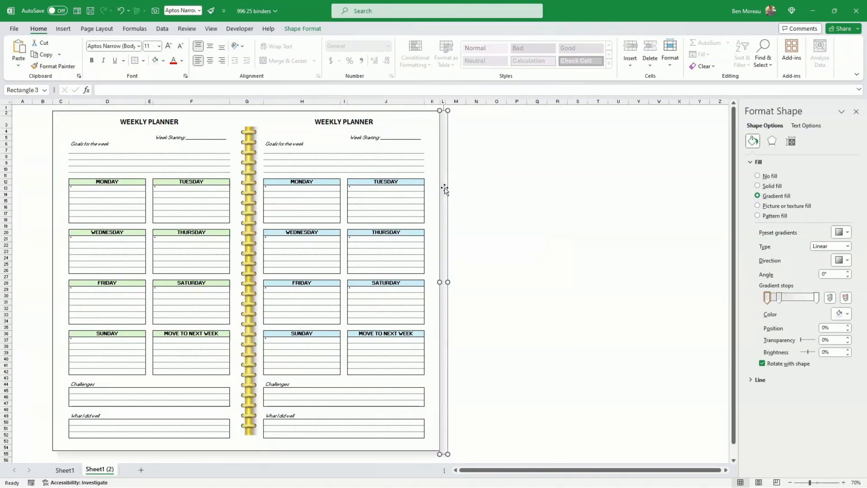
left_click(497, 194)
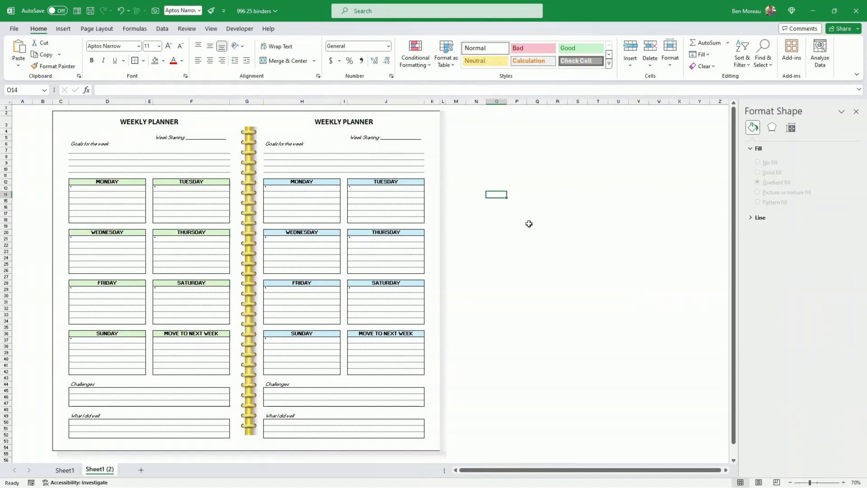
- Nudge the tall gradient rectangle one small increment to the right of the planner's border
left_click(445, 285)
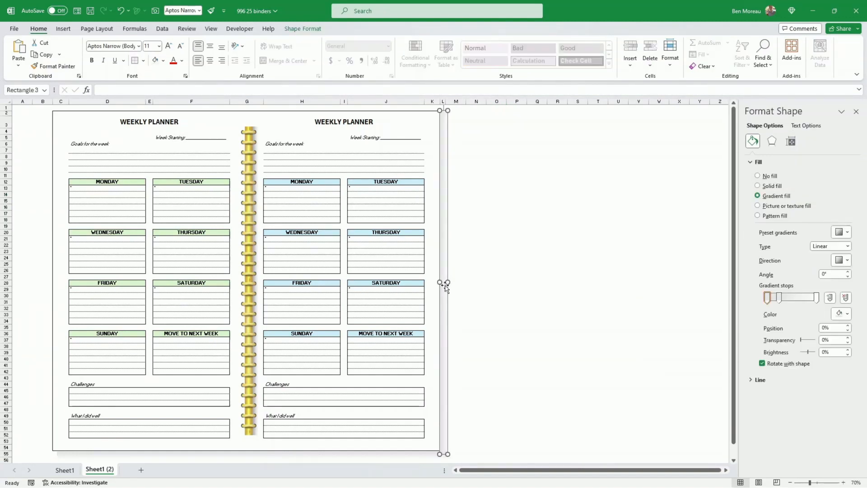
key("Right")
left_click(502, 253)
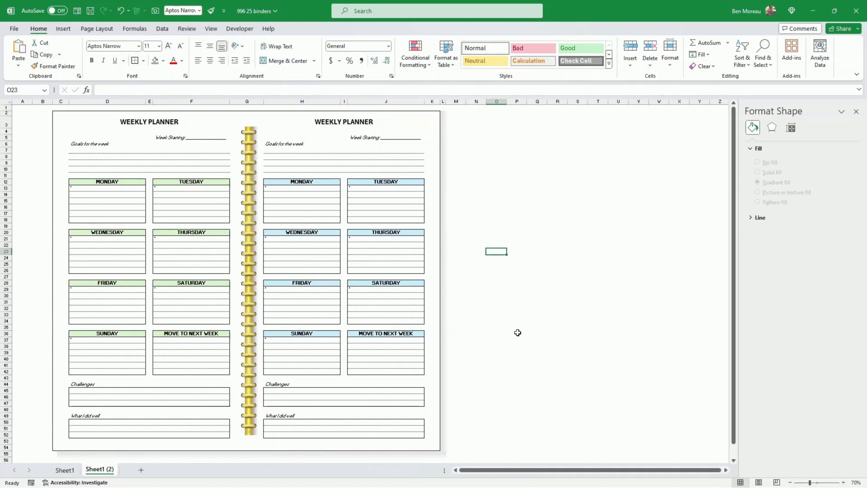
scroll(518, 332, "down", 1)
scroll(518, 333, "up", 1)
left_click(556, 334)
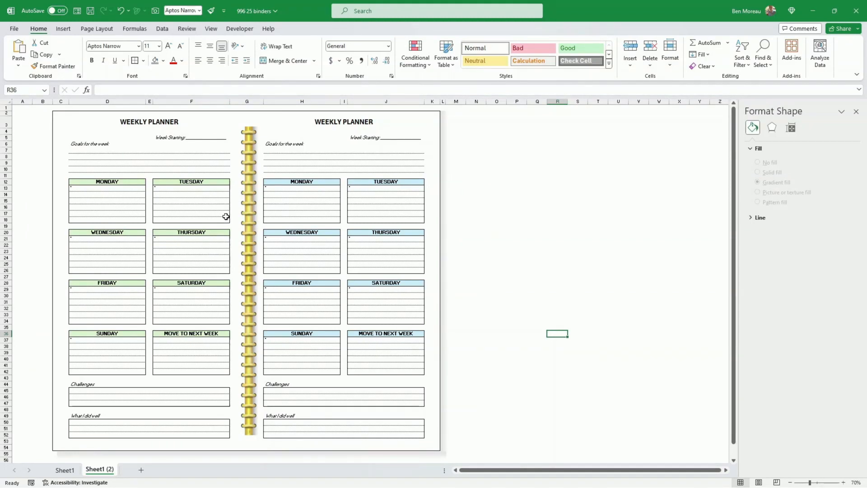
left_click(537, 263)
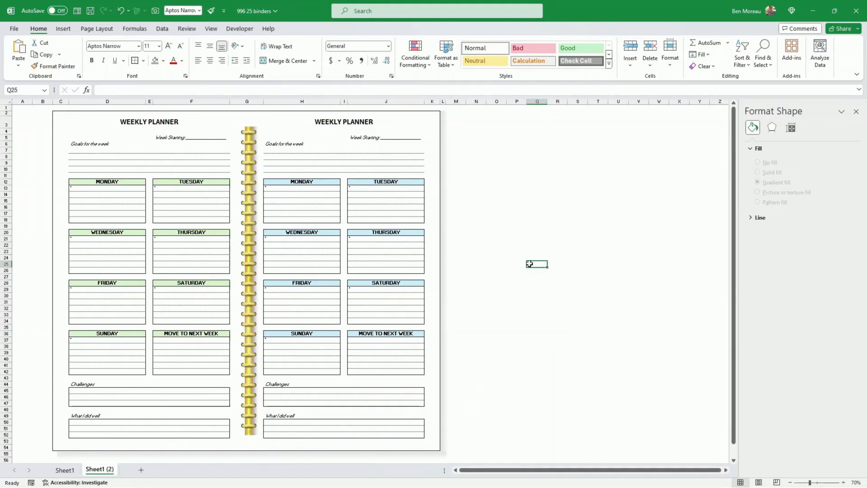
- Create a copy of the Sheet1 (2) worksheet at the end of the 996 25 binders.xlsx workbook
right_click(102, 473)
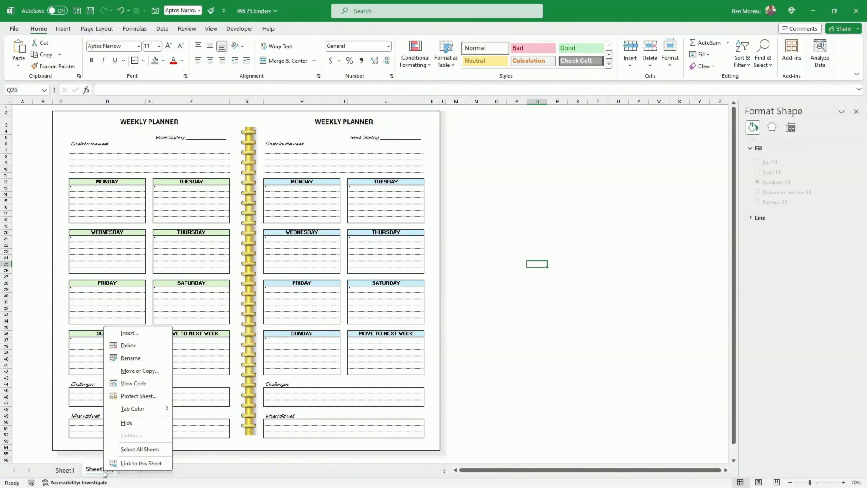
left_click(146, 370)
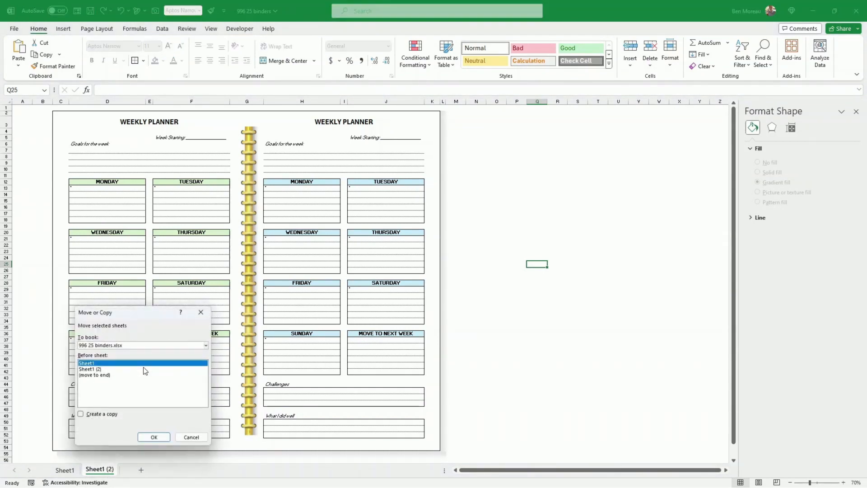
left_click(99, 375)
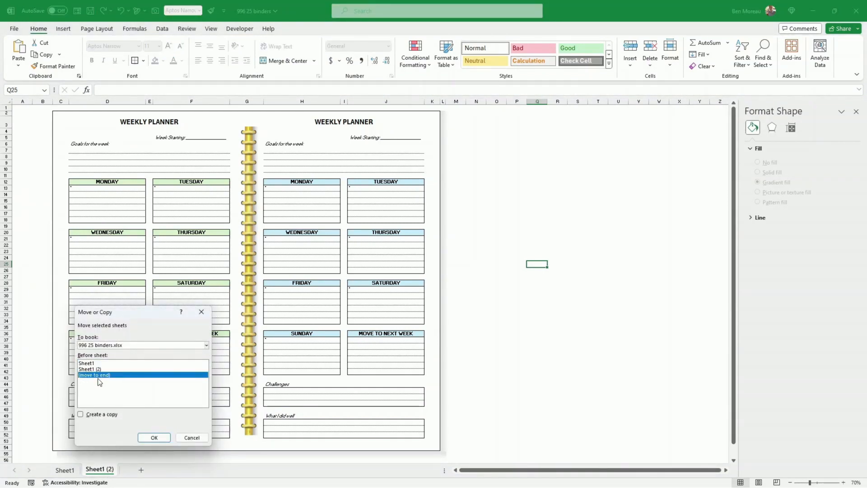
left_click(81, 414)
left_click(154, 438)
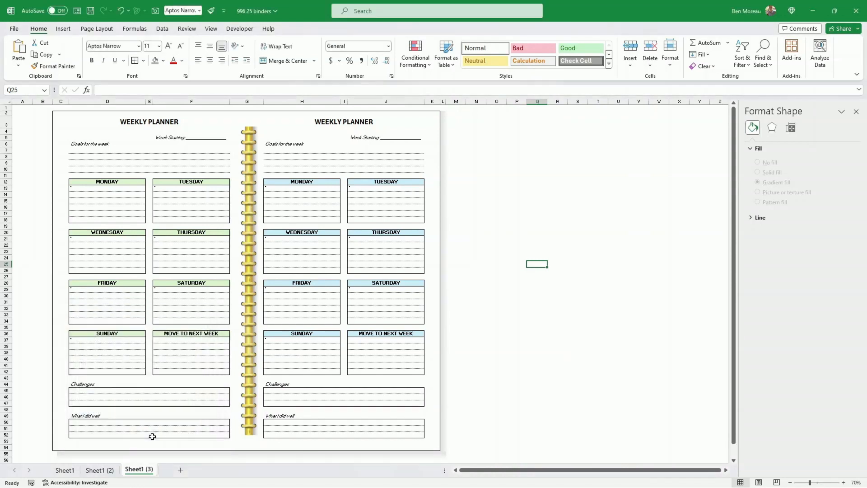
- Delete the bottom and right gradient rectangles from the copied Sheet1 (3) worksheet
left_click(206, 456)
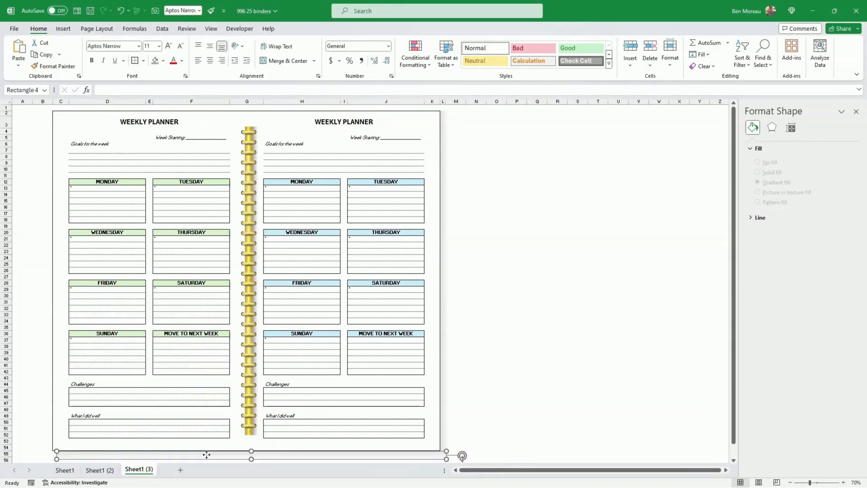
key("Delete")
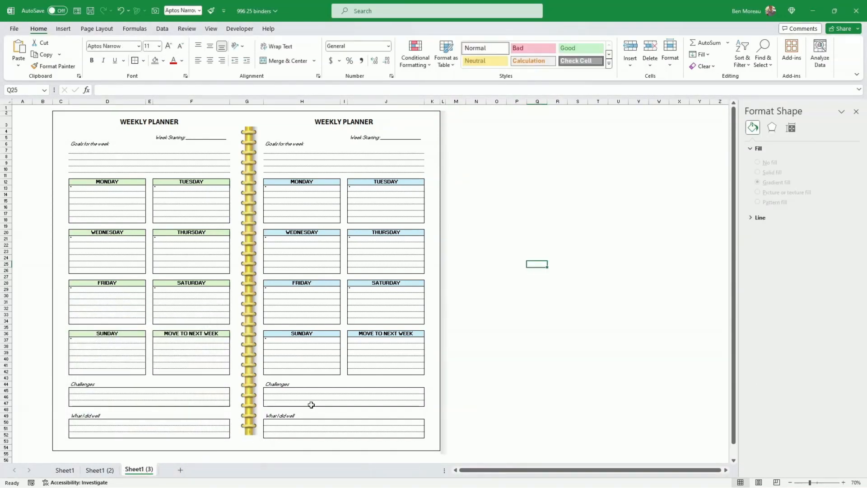
left_click(557, 236)
left_click(442, 217)
key("Escape")
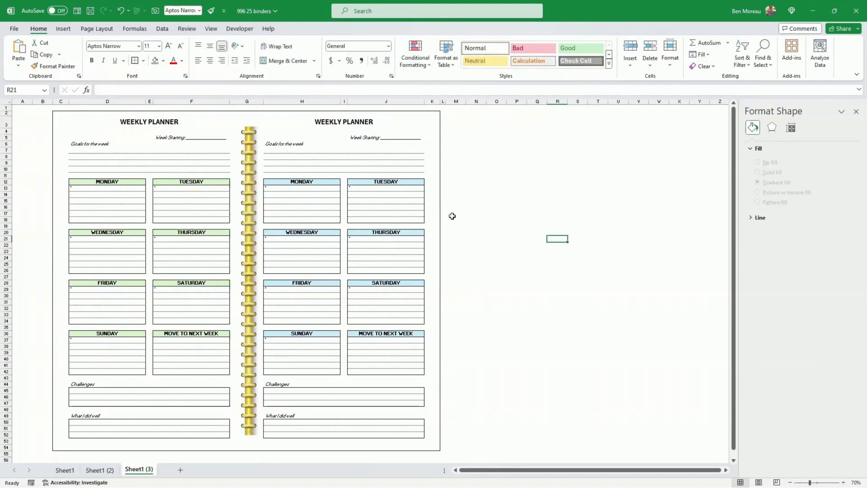
left_click(544, 226)
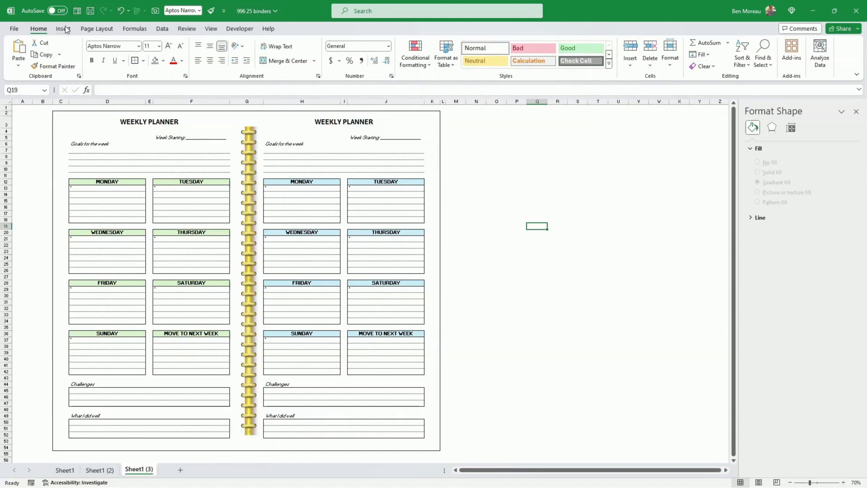
- Remove the outer cell border on all sides of the two-page planner on Sheet1 (3)
left_click(56, 116)
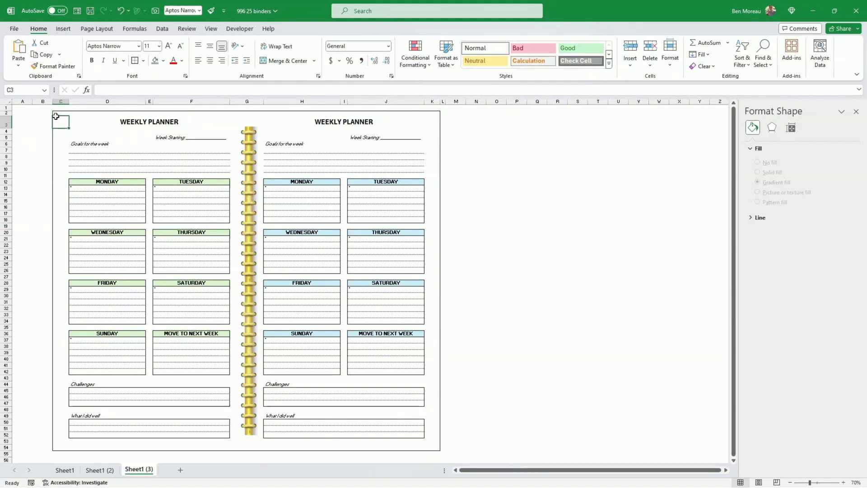
left_click_drag(57, 112, 429, 448)
left_click_drag(442, 113, 42, 453)
scroll(44, 120, "up", 1)
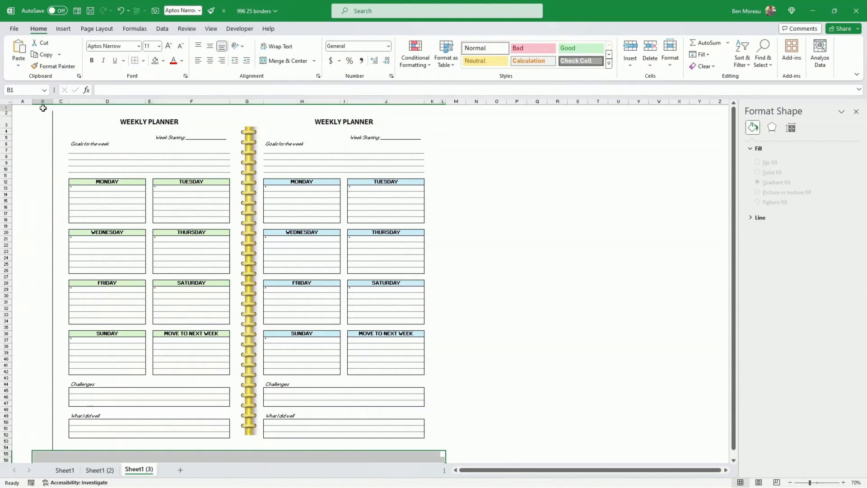
left_click_drag(42, 108, 50, 455)
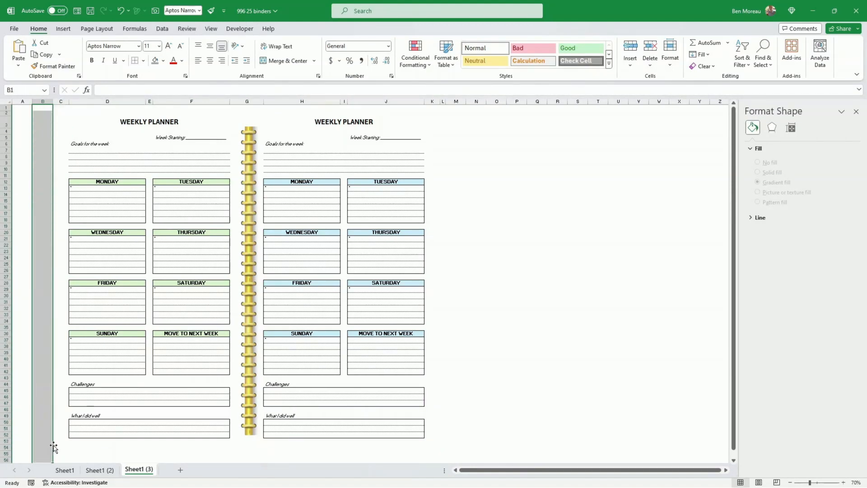
left_click(56, 308)
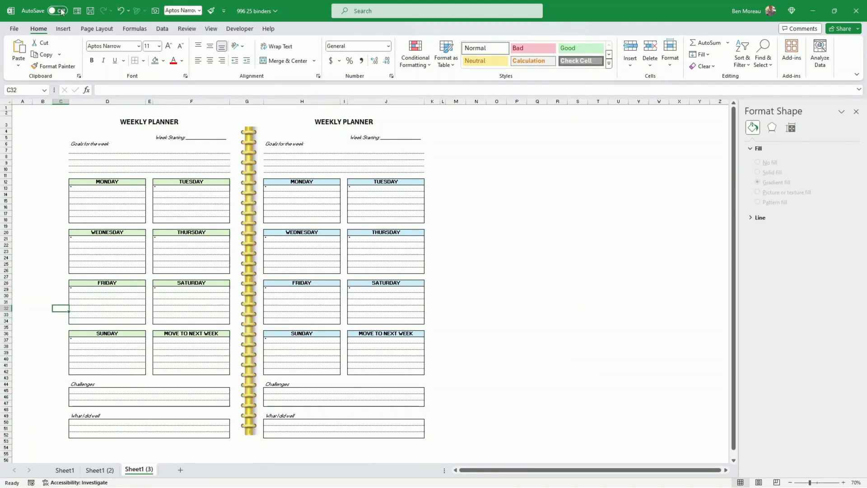
- Draw a rectangle about 11.15 cm high and 11.34 cm wide in the empty cells beside the planner
left_click(63, 29)
left_click(135, 64)
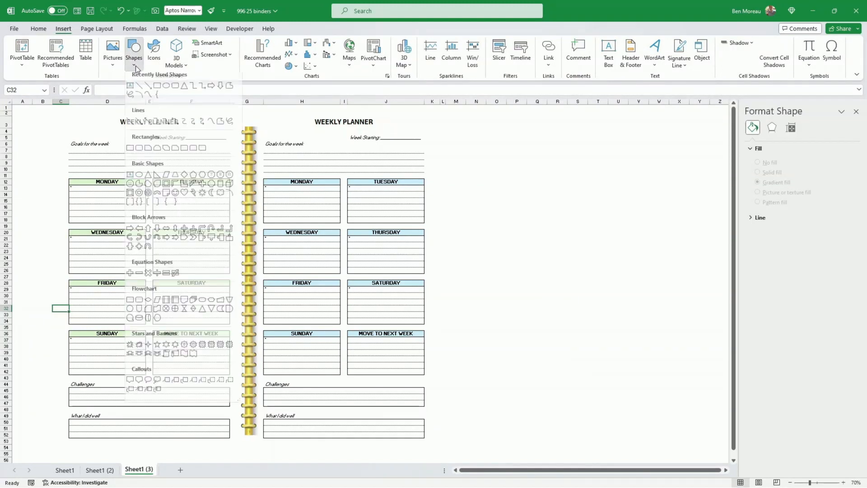
left_click(158, 90)
left_click_drag(445, 186, 580, 320)
- Set the new rectangle to no fill and give it a black outline
left_click(351, 43)
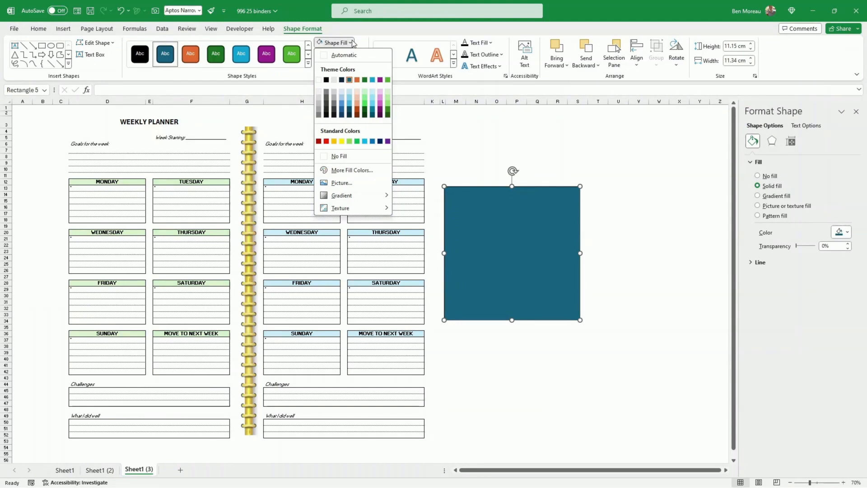
left_click(339, 156)
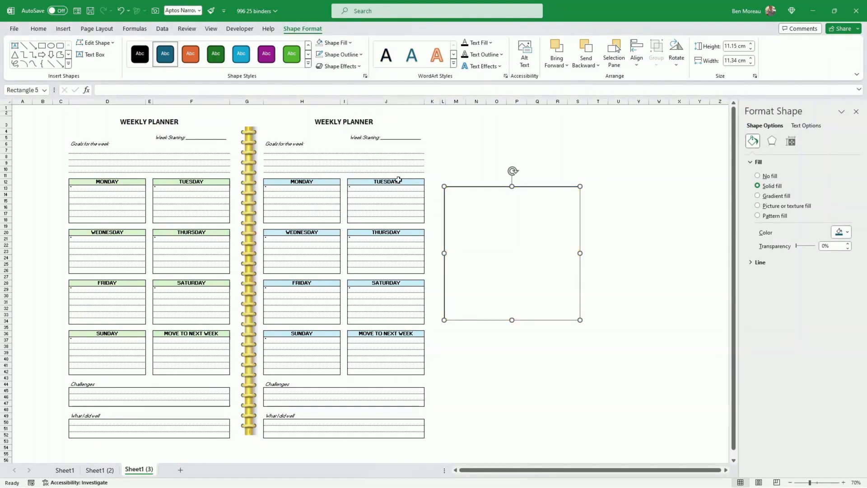
left_click(363, 58)
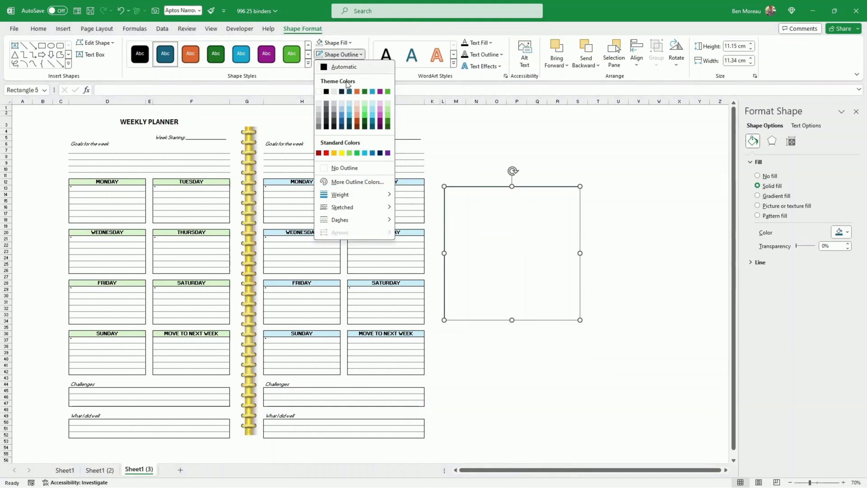
left_click(336, 91)
- Move and stretch the unfilled rectangle into a frame around both planner pages, about 28.16 cm high and 31.3 cm wide
left_click_drag(559, 281, 546, 287)
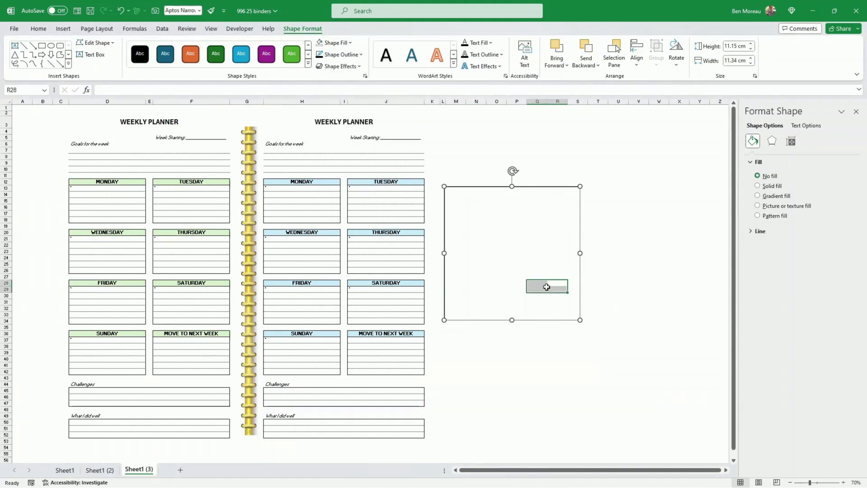
left_click(540, 321)
left_click_drag(541, 322, 436, 330)
scroll(507, 272, "down", 2)
scroll(507, 271, "down", 1)
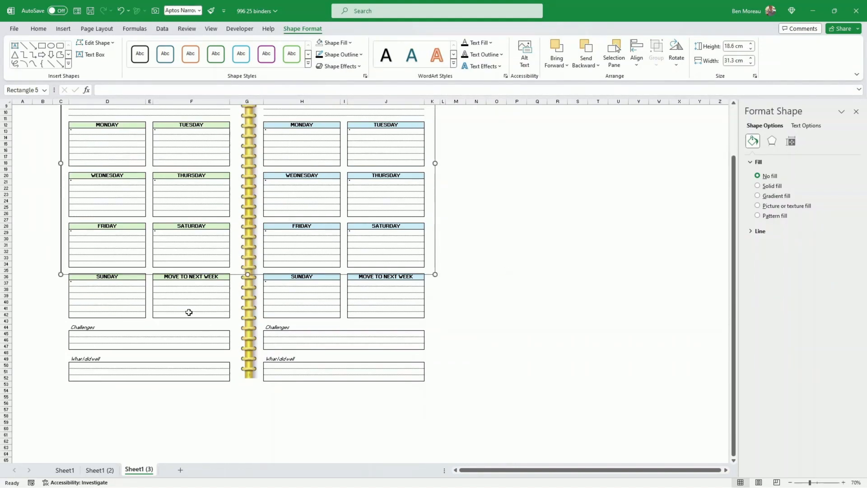
left_click_drag(248, 275, 248, 389)
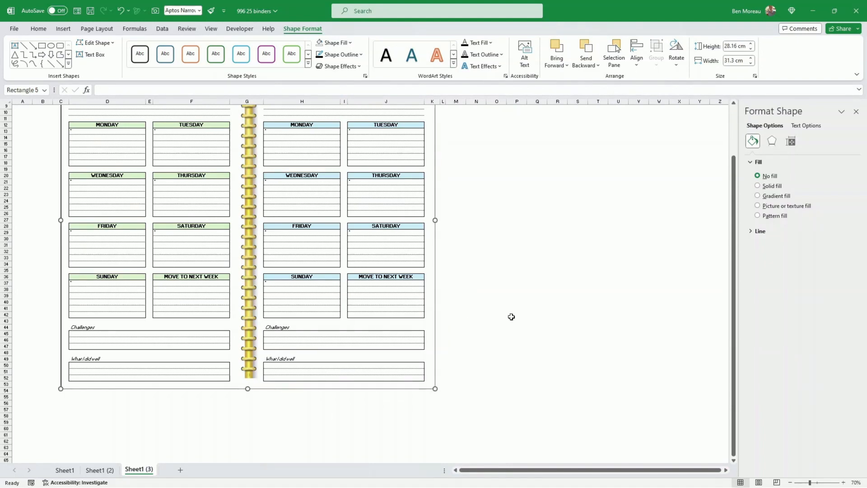
left_click(536, 302)
scroll(535, 300, "up", 3)
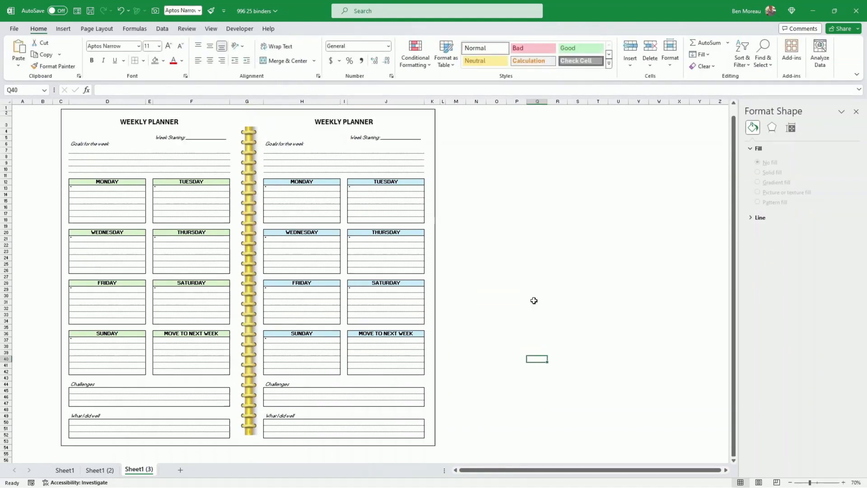
- Apply the first outer shadow preset, offset to the bottom right, to the rectangle framing the planner
left_click(436, 304)
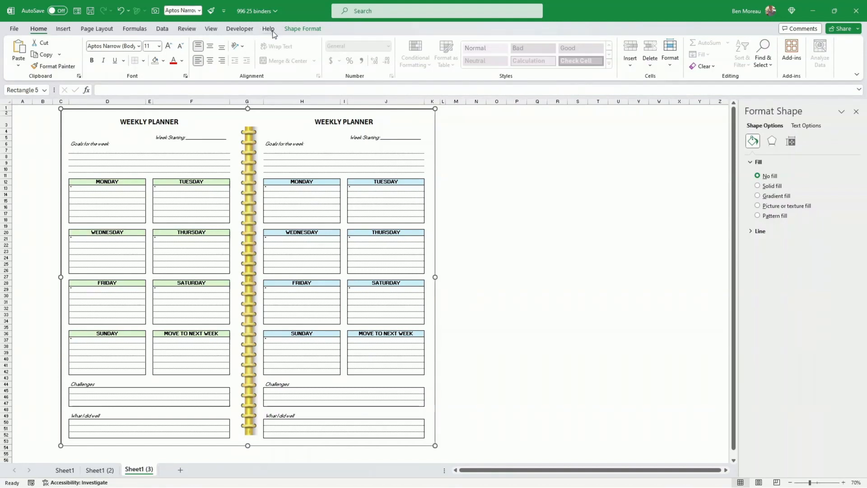
left_click(297, 29)
left_click(339, 66)
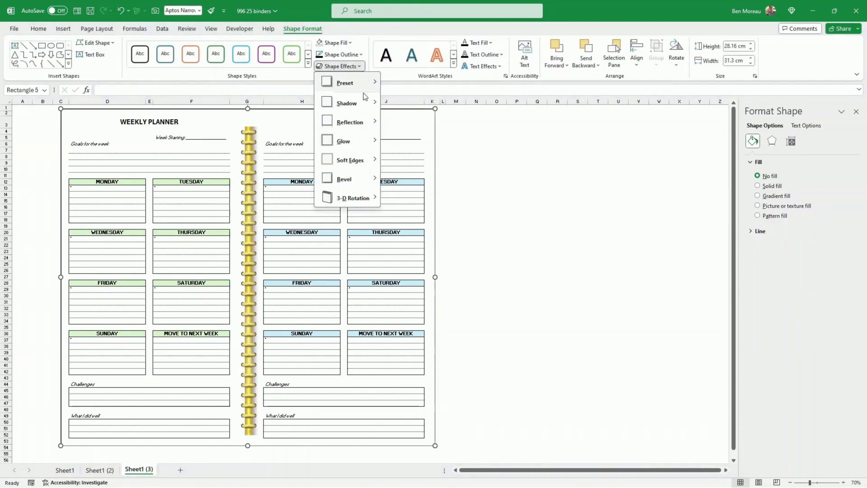
mouse_move(366, 104)
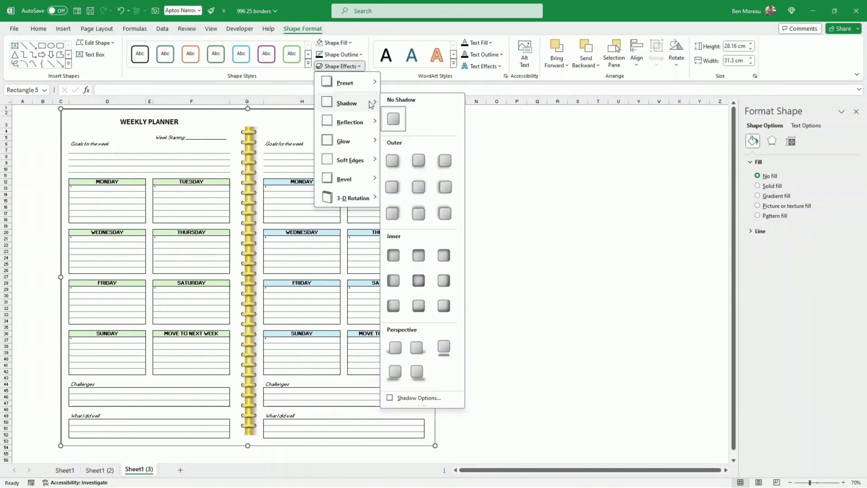
left_click(394, 161)
left_click(525, 207)
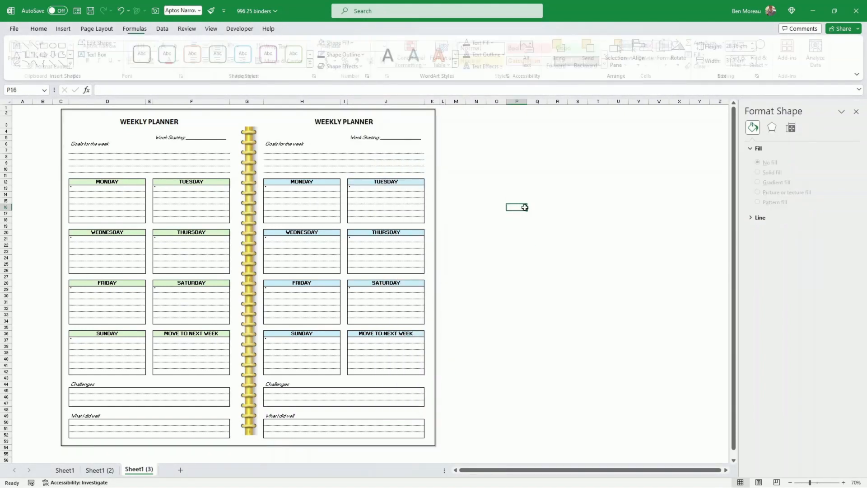
- Adjust the shadow of the rectangle framing the planner to 60% transparency, 100% size and 4 pt blur
left_click(432, 234)
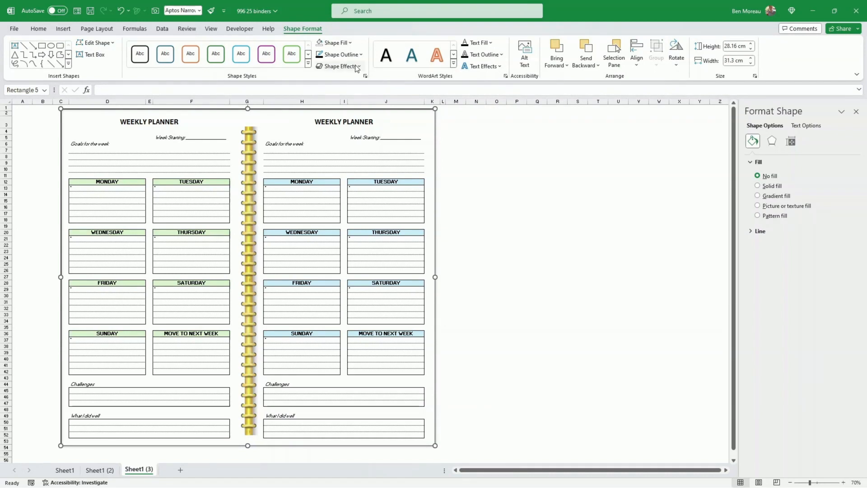
left_click(355, 67)
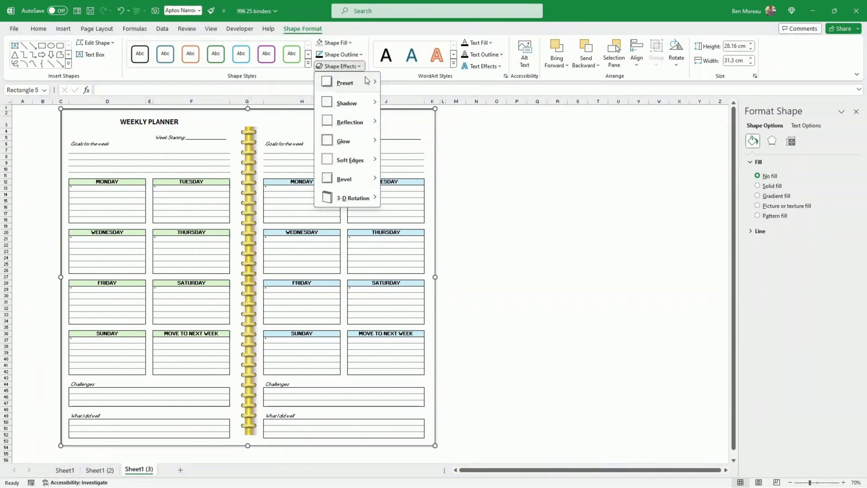
mouse_move(368, 105)
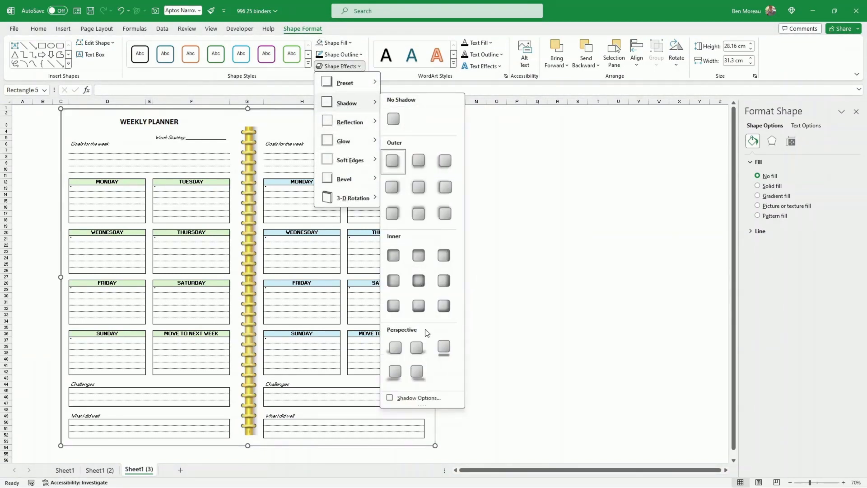
left_click(427, 399)
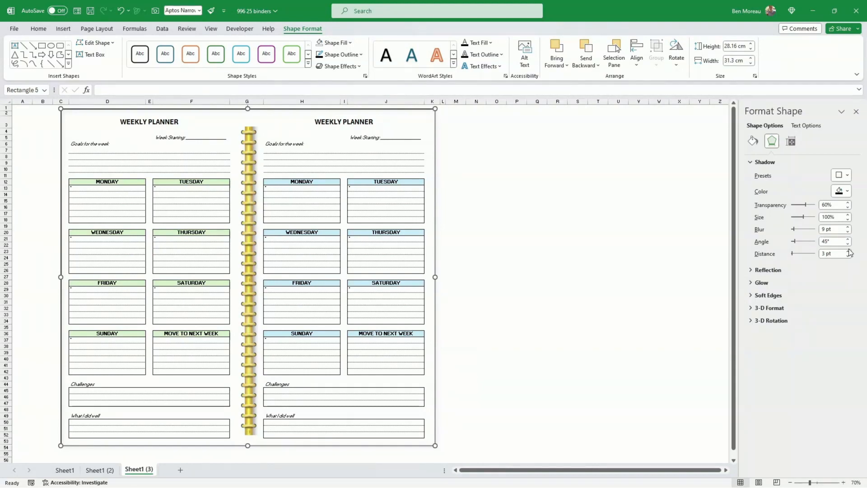
left_click(848, 202)
left_click(848, 215)
left_click(848, 215)
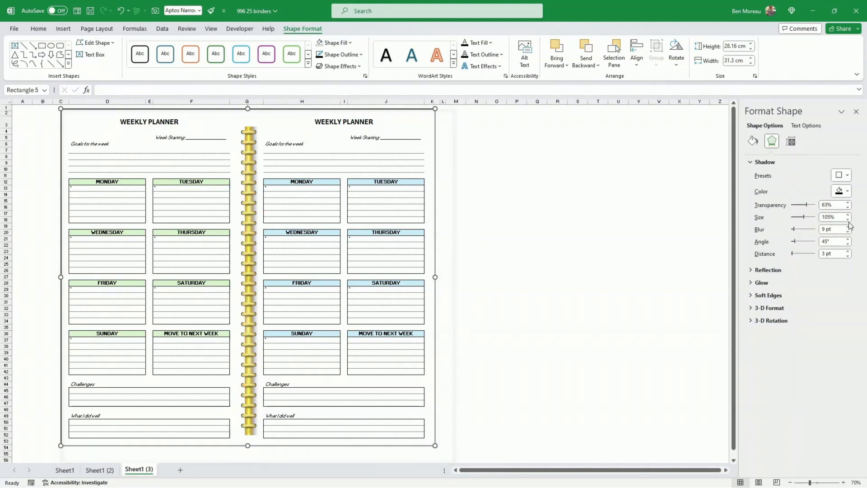
left_click(849, 220)
left_click(577, 258)
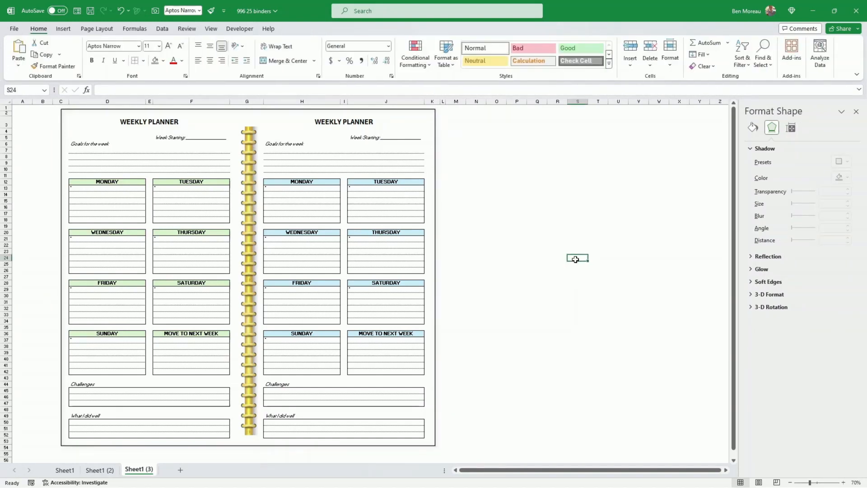
right_click(411, 446)
left_click(554, 388)
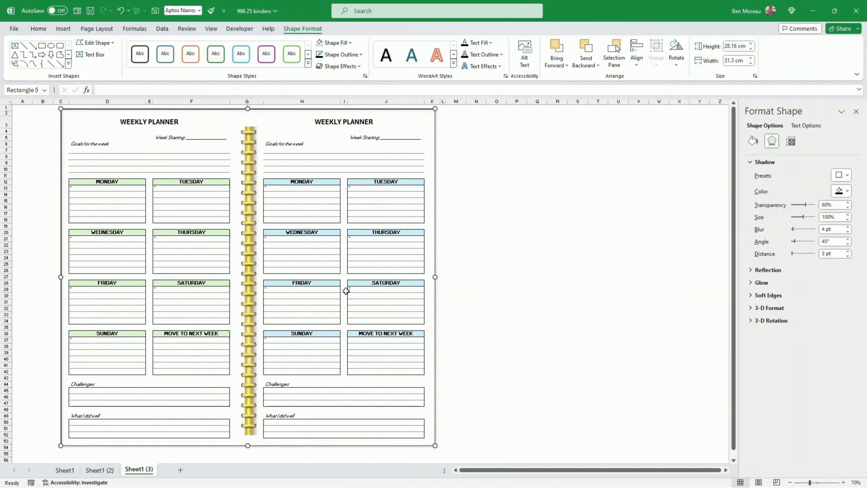
left_click(537, 334)
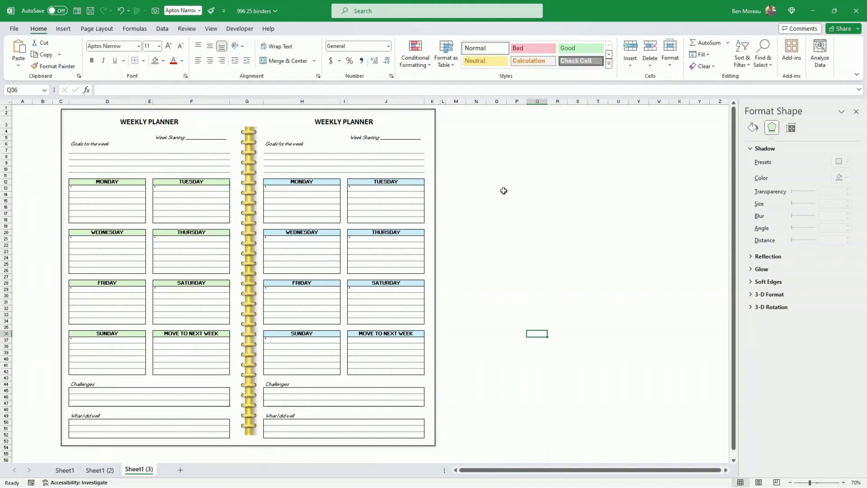
- Thin the outline of the rectangle framing the planner to ½ pt
left_click(435, 299)
left_click(361, 55)
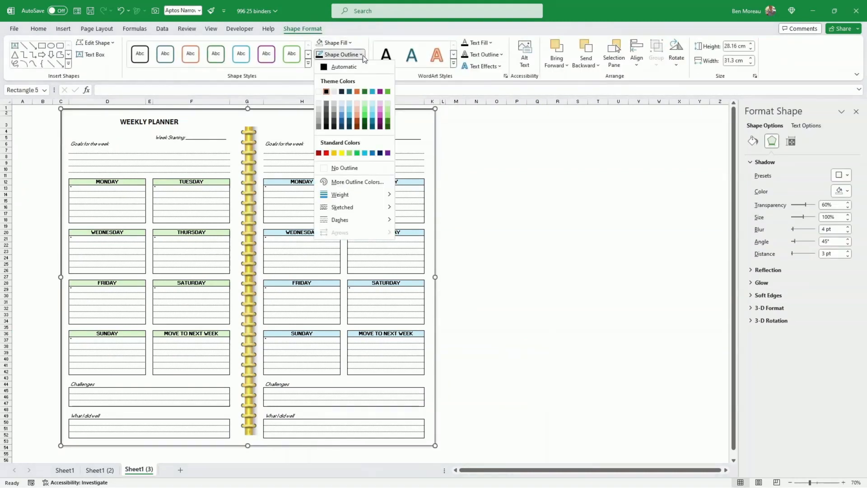
mouse_move(387, 197)
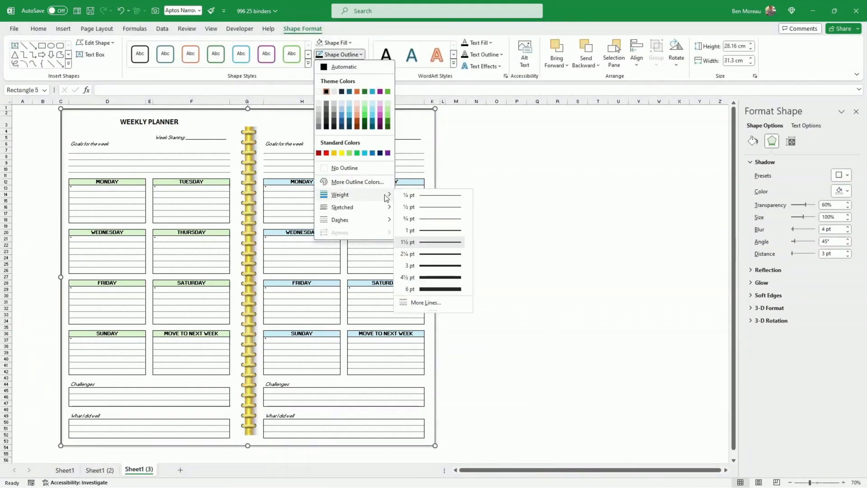
left_click(427, 208)
left_click(498, 206)
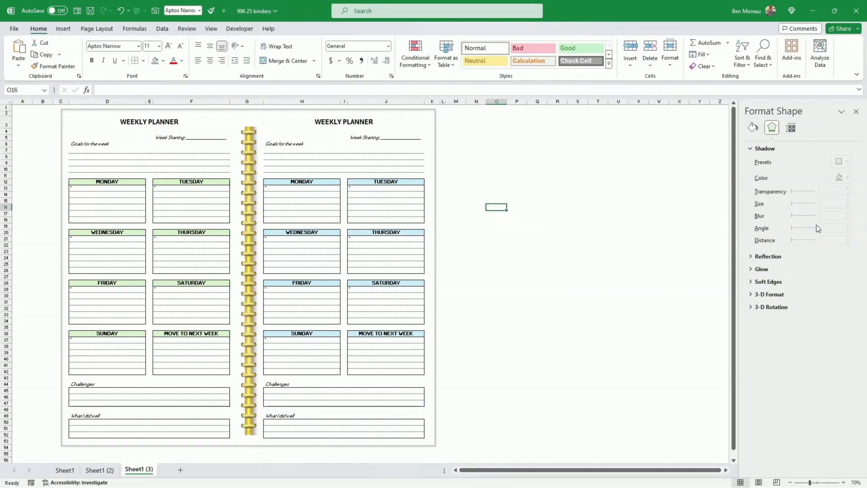
- Copy Sheet1 to the end of the workbook and remove the gray cell shadow from the copy
left_click(107, 471)
left_click(63, 472)
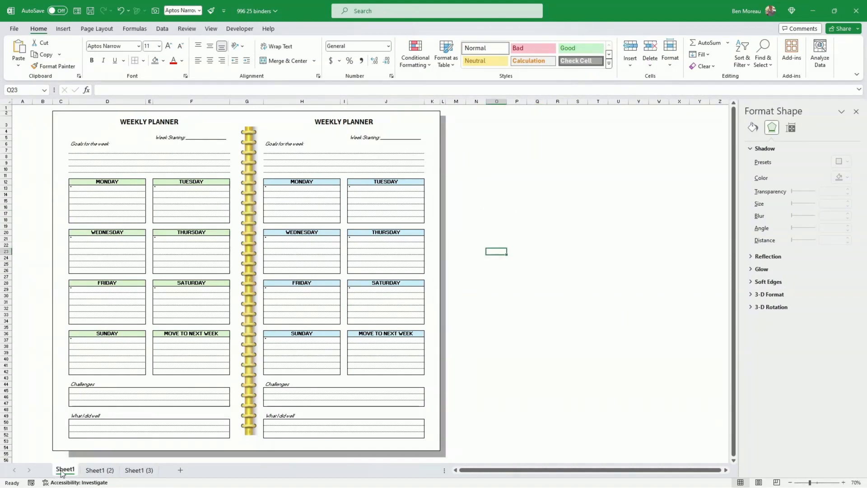
left_click(95, 472)
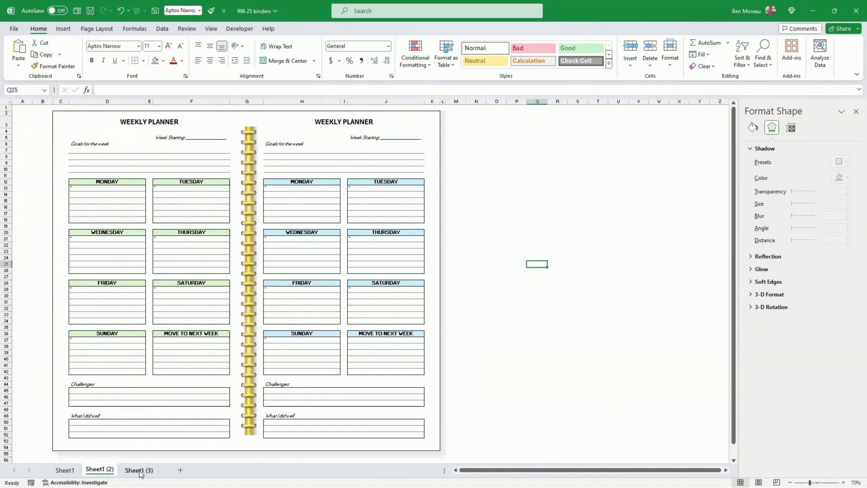
left_click(47, 384)
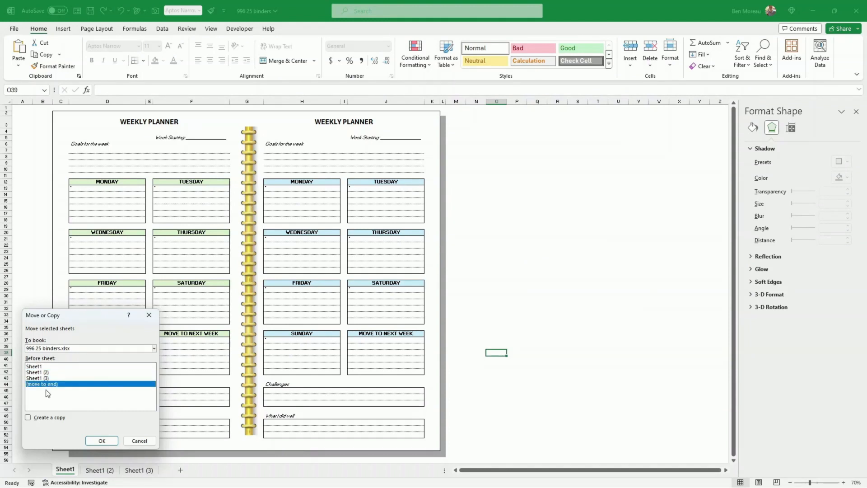
left_click(49, 416)
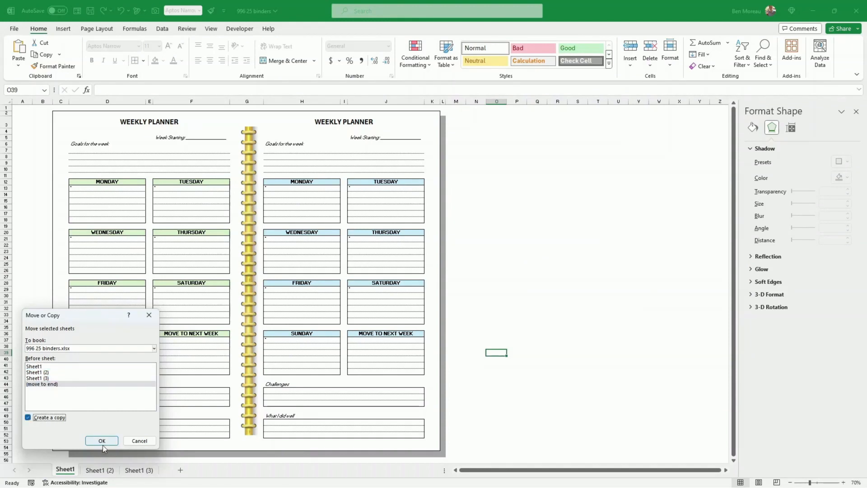
left_click(103, 441)
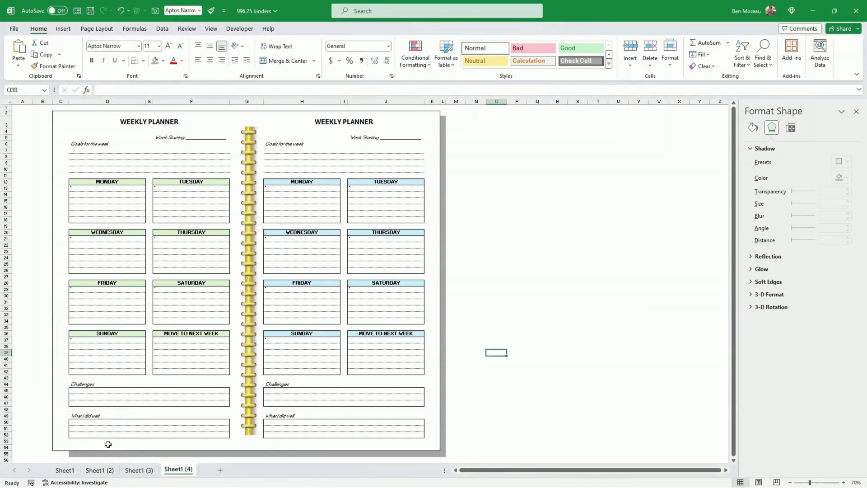
left_click(557, 371)
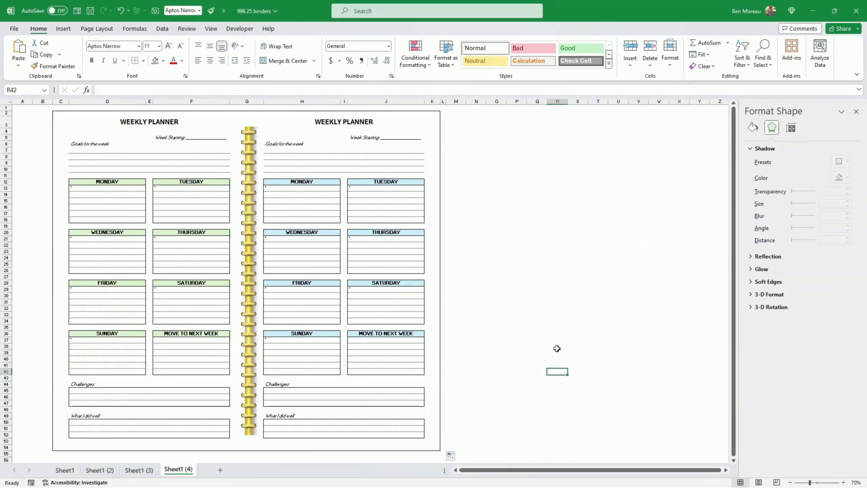
left_click(572, 342)
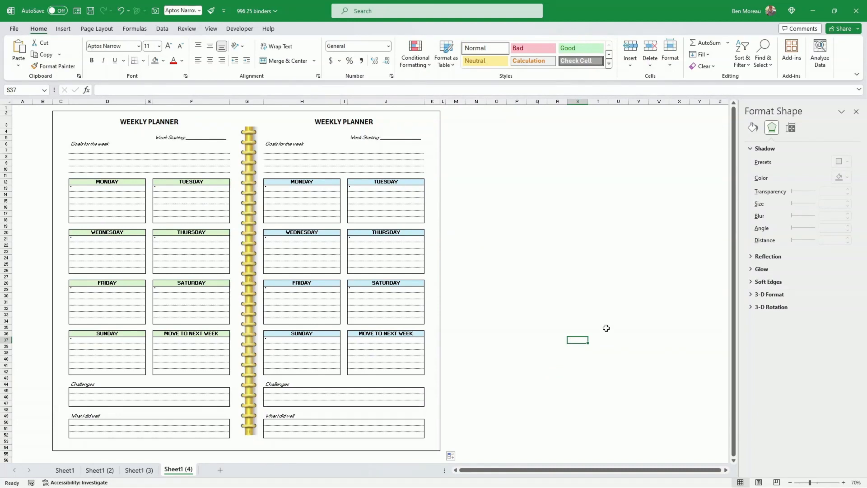
- Widen column L slightly and select the range B1:L55 around both planner pages
left_click_drag(43, 108, 441, 107)
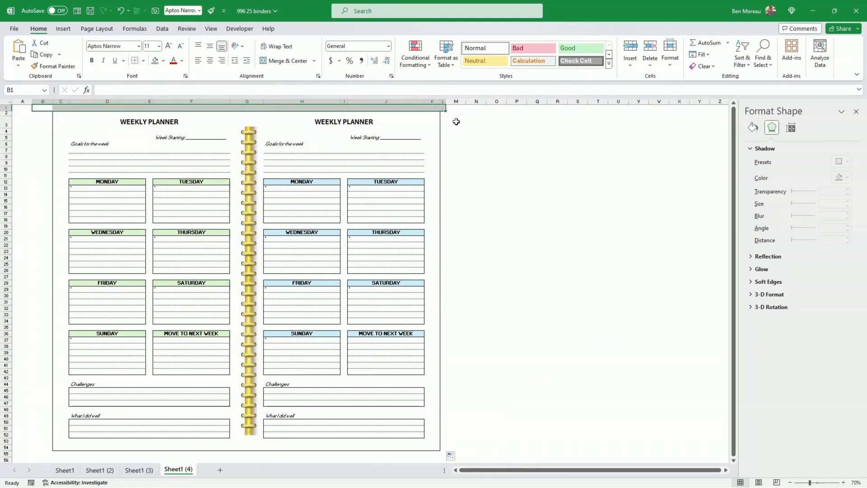
left_click(456, 122)
left_click_drag(445, 102, 457, 101)
left_click(526, 143)
left_click_drag(49, 108, 454, 426)
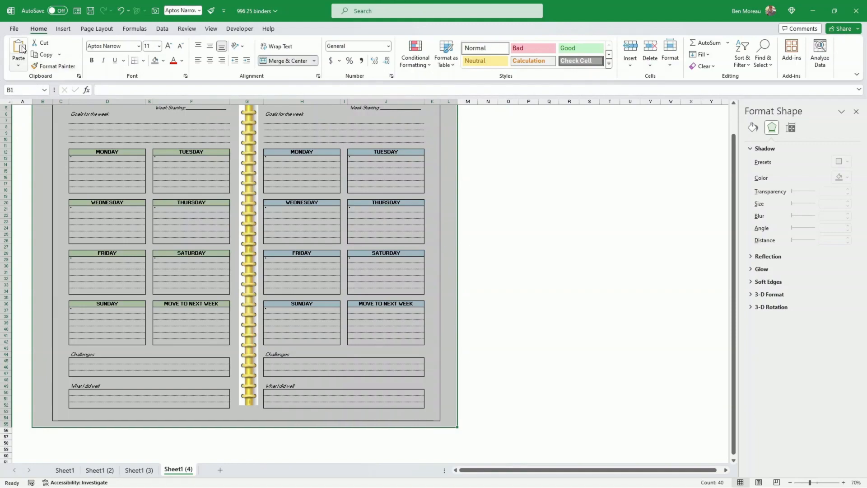
- Bring up the print settings and limit the printout to the current selection
left_click(14, 29)
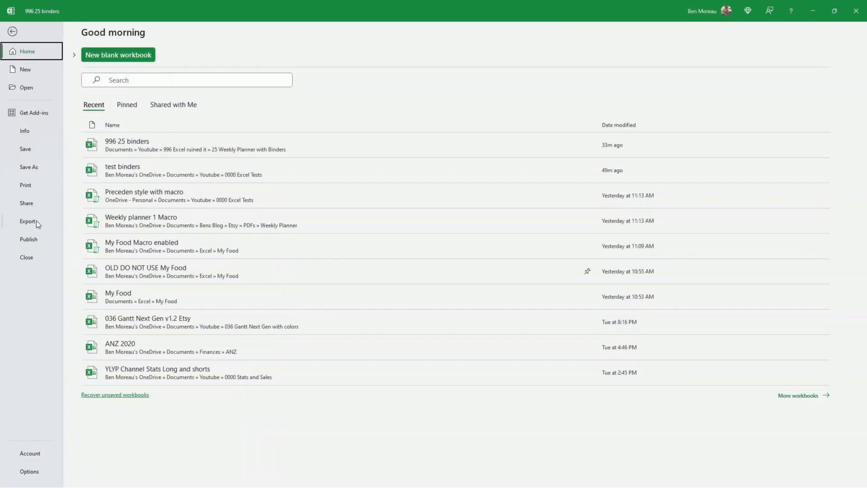
left_click(36, 220)
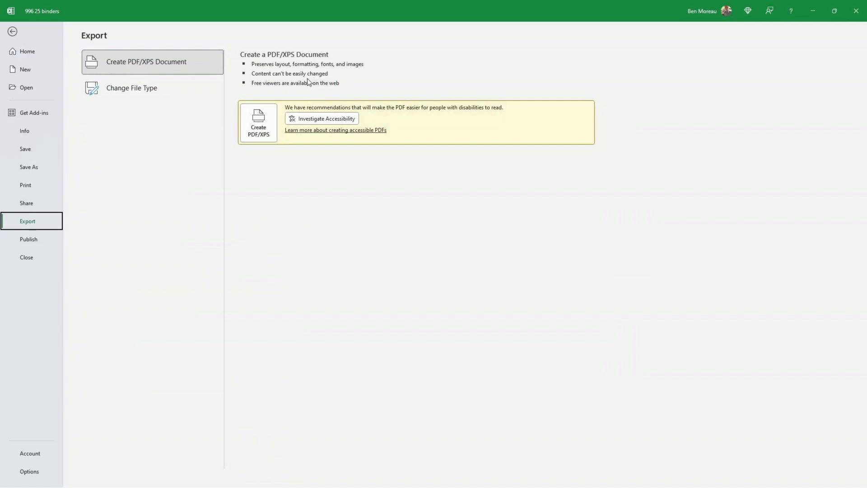
left_click(31, 186)
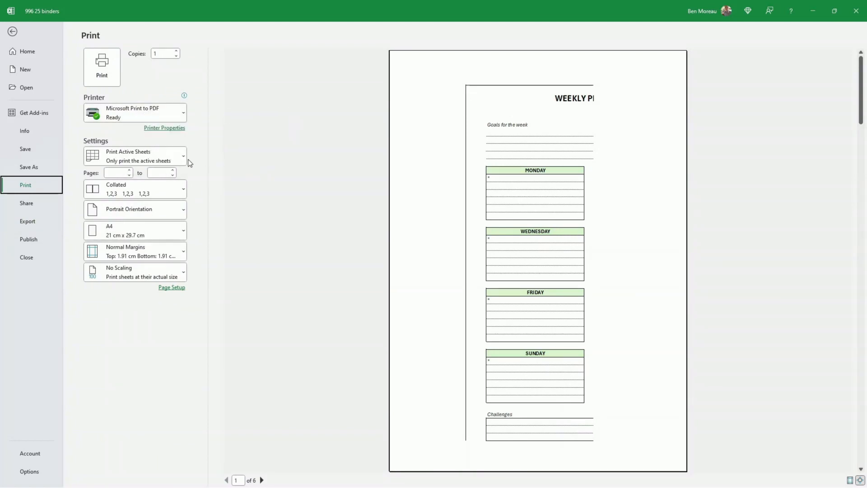
left_click(184, 157)
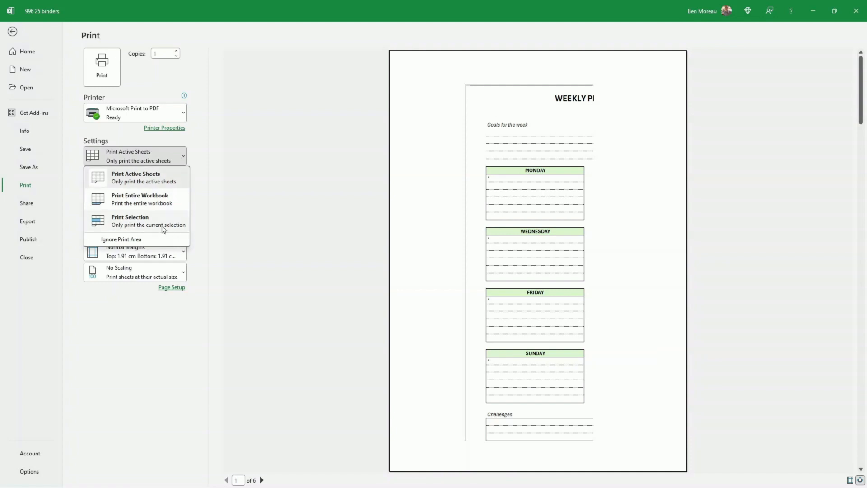
left_click(138, 223)
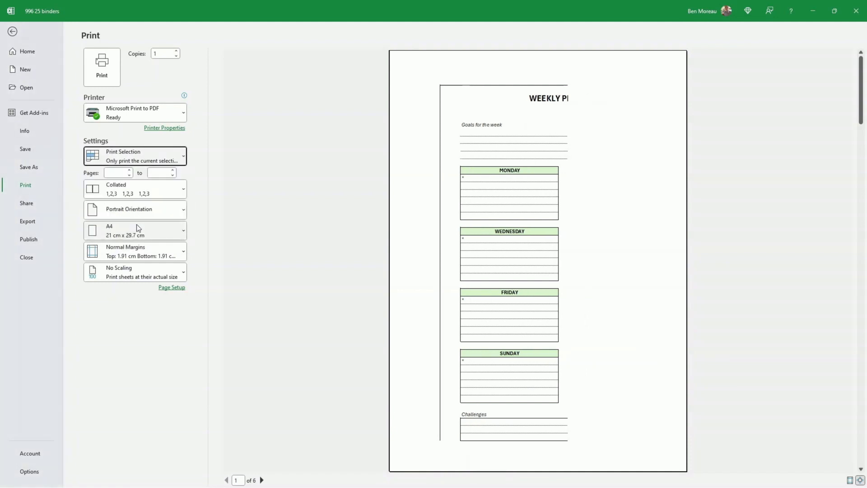
left_click(184, 157)
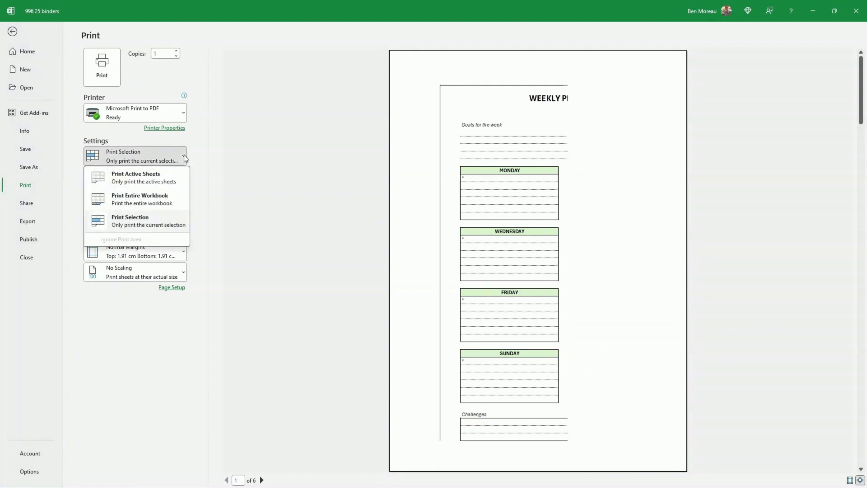
left_click(184, 157)
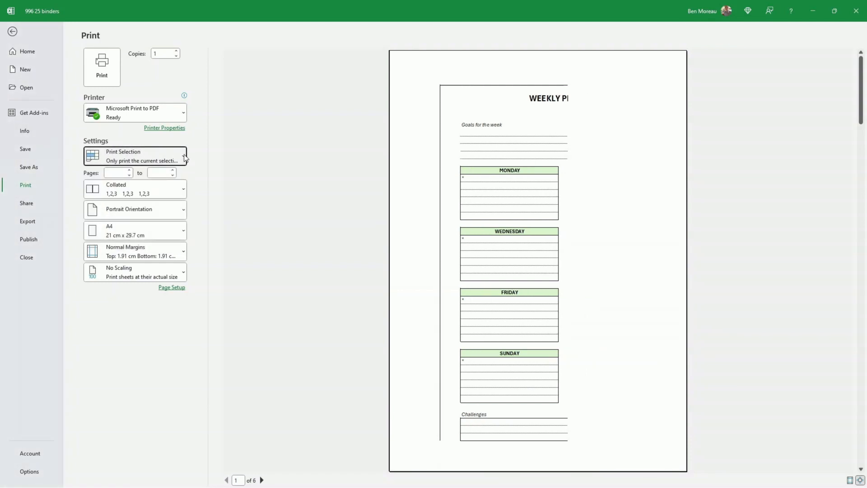
- Scale the printout to fit the sheet on one page in landscape orientation
left_click(184, 275)
left_click(162, 318)
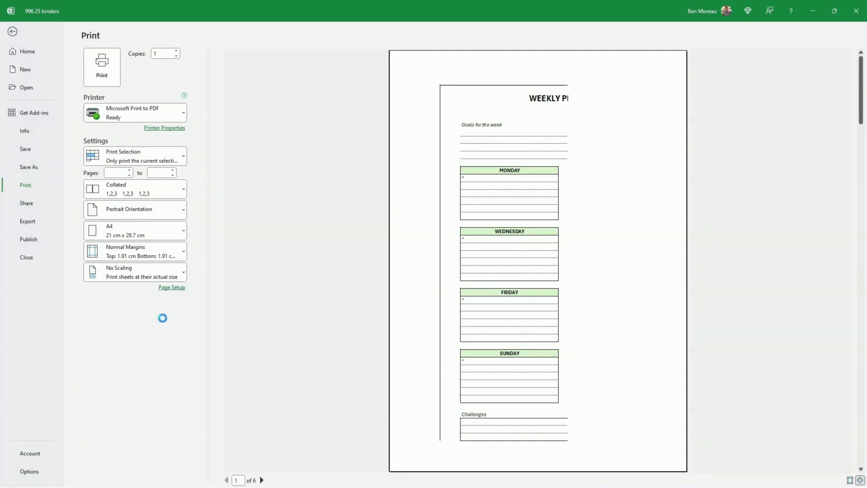
left_click(181, 211)
left_click(158, 254)
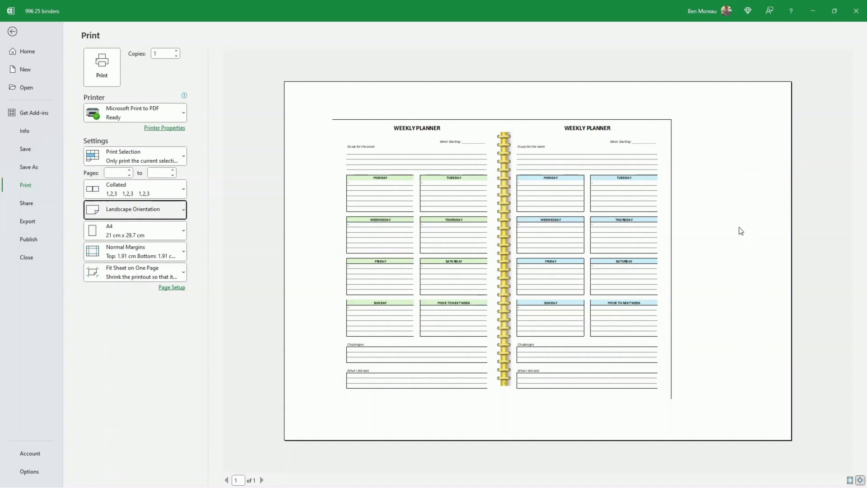
- Reduce the page margins to 0.4 at the top and 0 on the right, and return to the worksheet
left_click(175, 288)
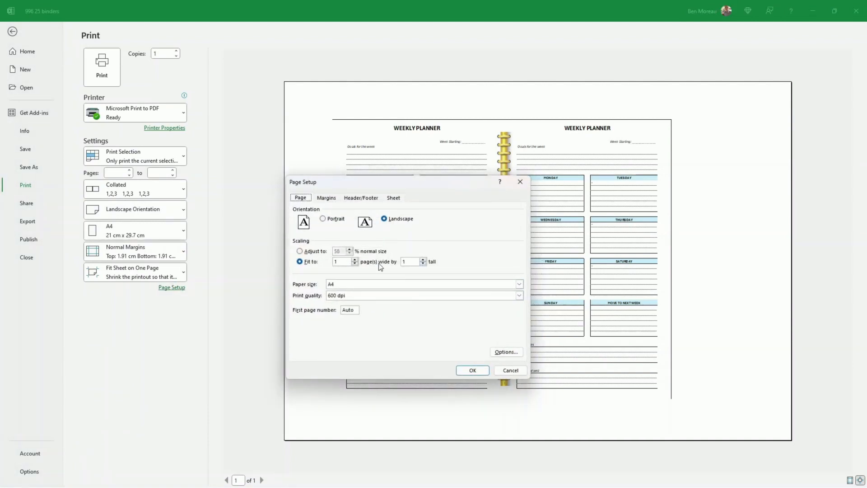
left_click(328, 200)
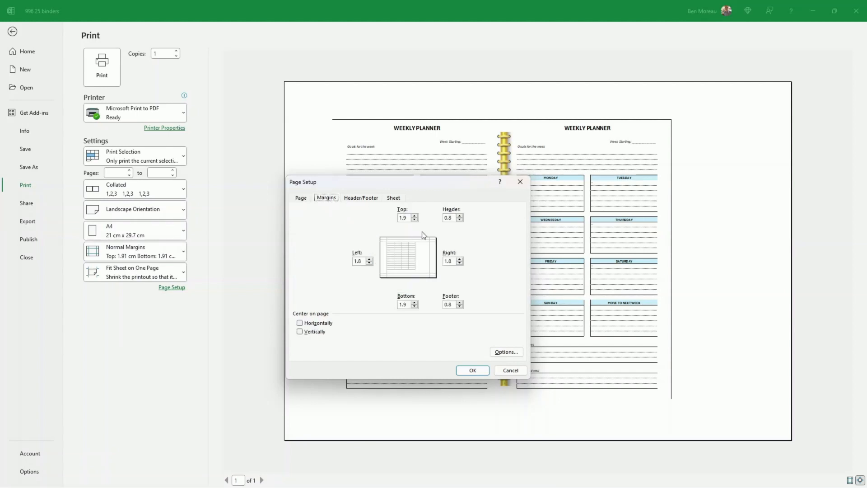
left_click(414, 219)
left_click(414, 220)
left_click(415, 219)
left_click(460, 264)
left_click(460, 263)
left_click(460, 264)
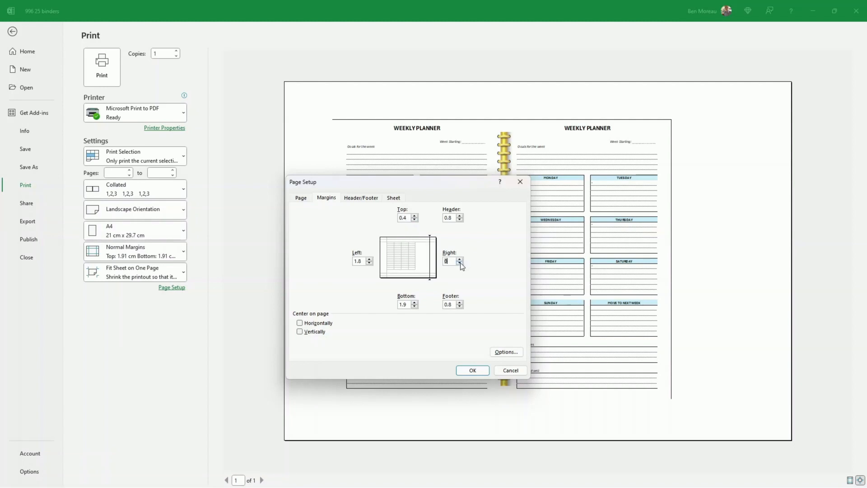
left_click(466, 370)
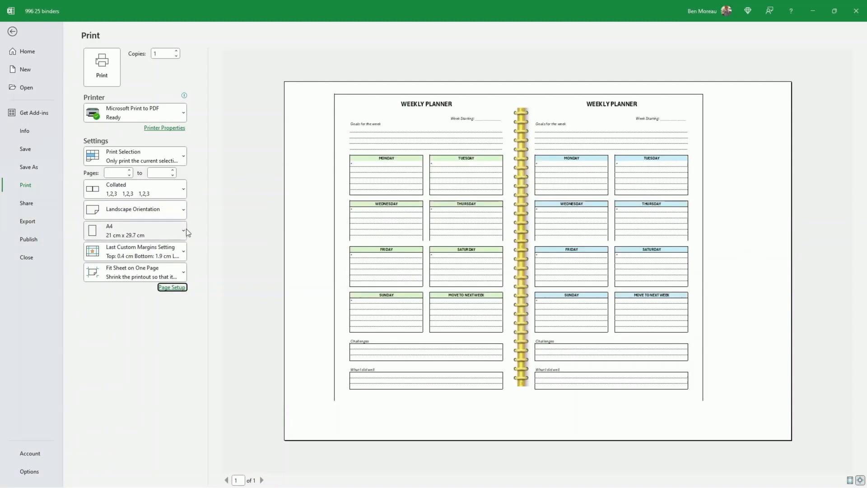
left_click(12, 31)
- Widen the four day-box columns D, F, H and J together by an equal amount
scroll(427, 301, "up", 2)
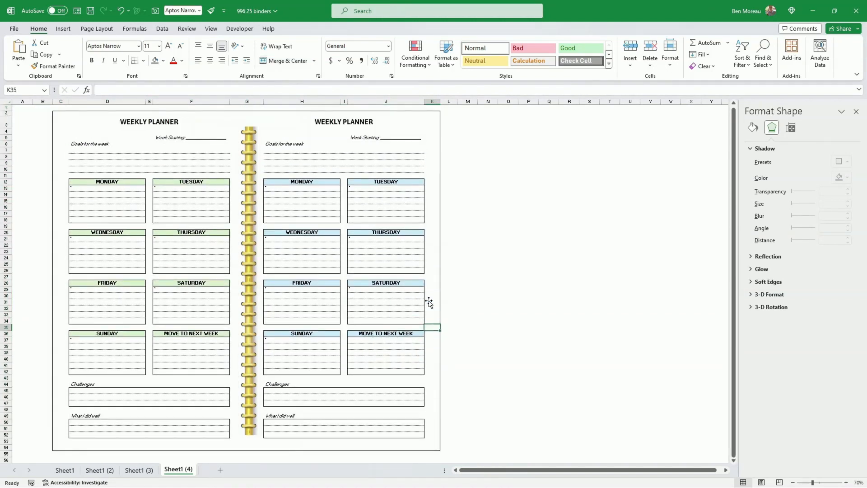
left_click(119, 102)
left_click(211, 107, "ctrl")
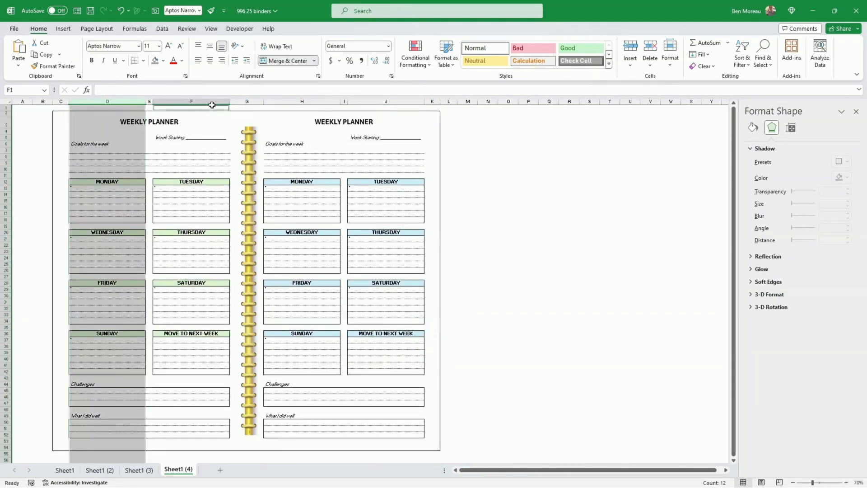
left_click(213, 102)
left_click(139, 102, "ctrl")
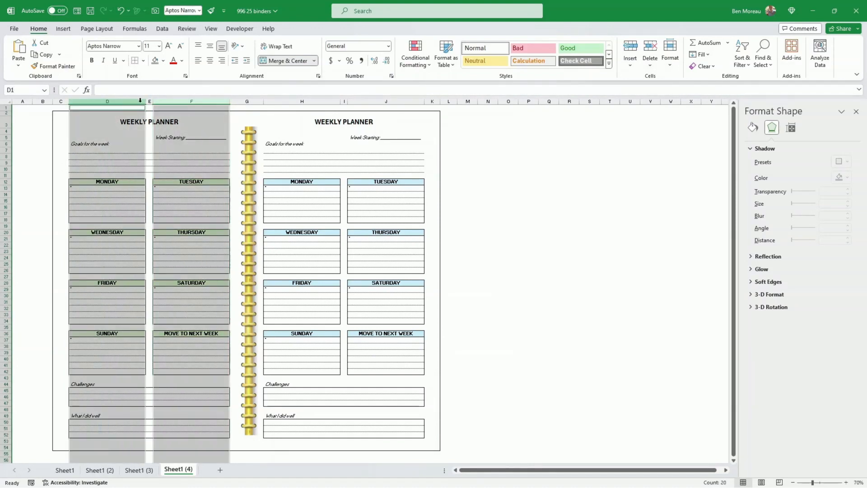
left_click(301, 103, "ctrl")
left_click(390, 102, "ctrl")
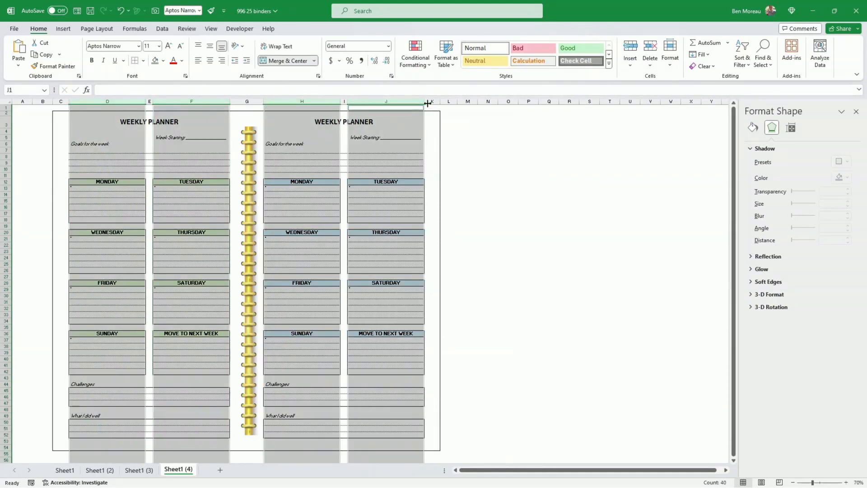
left_click_drag(429, 102, 442, 100)
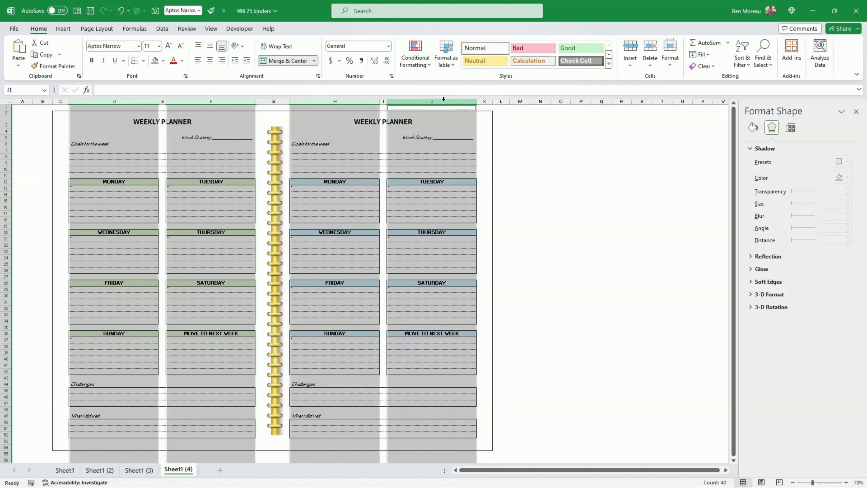
left_click(598, 219)
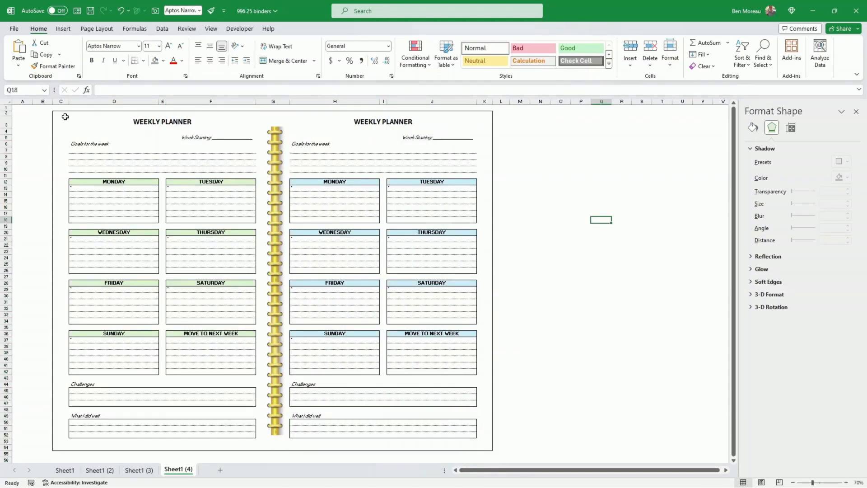
- Set the range B1:L55 around both planner pages as the print area
left_click_drag(47, 109, 494, 451)
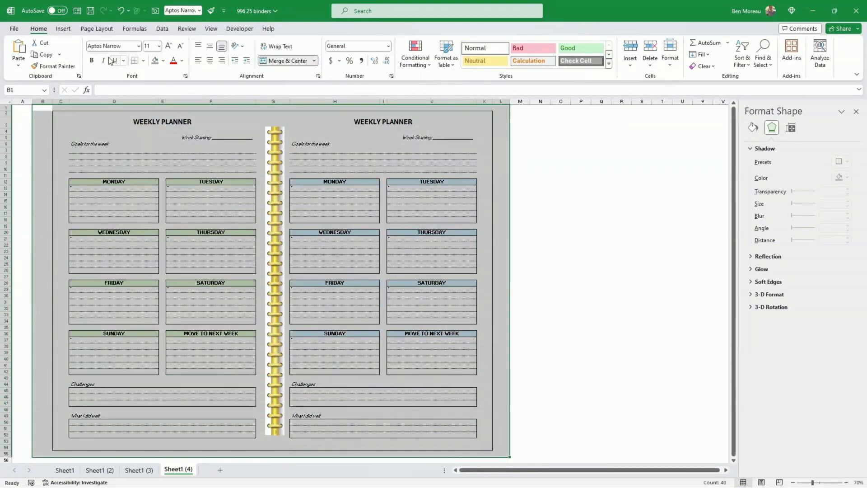
left_click(96, 29)
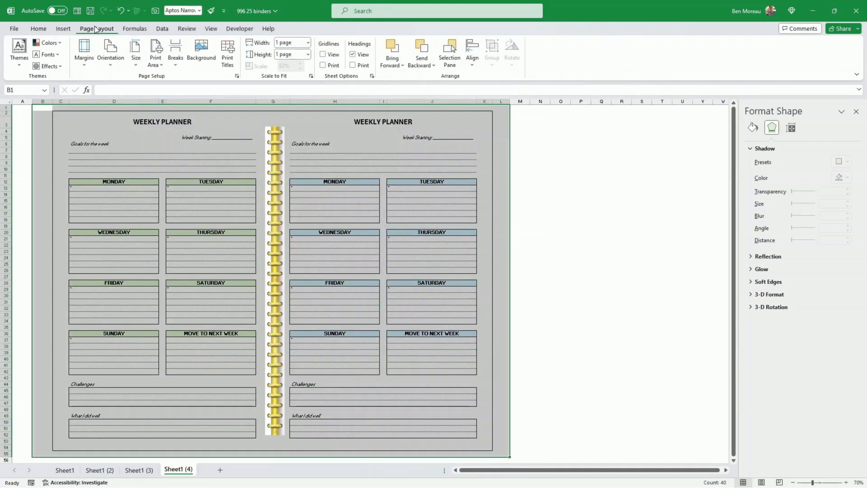
left_click(156, 59)
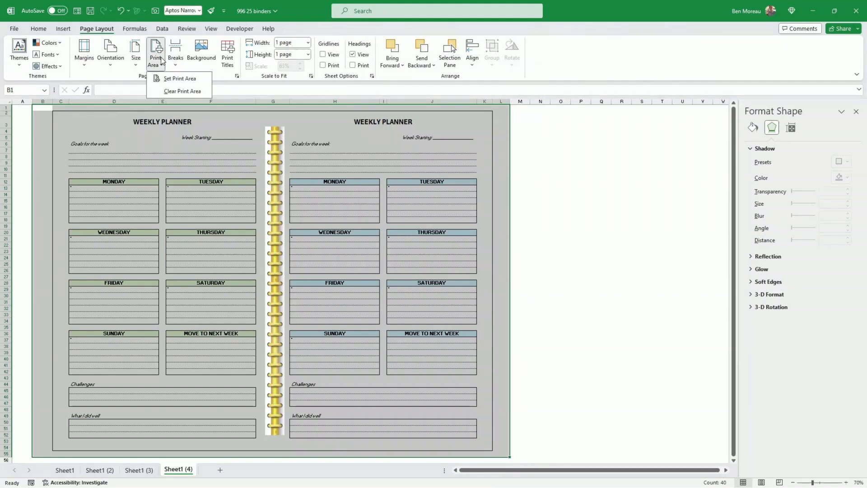
left_click(174, 78)
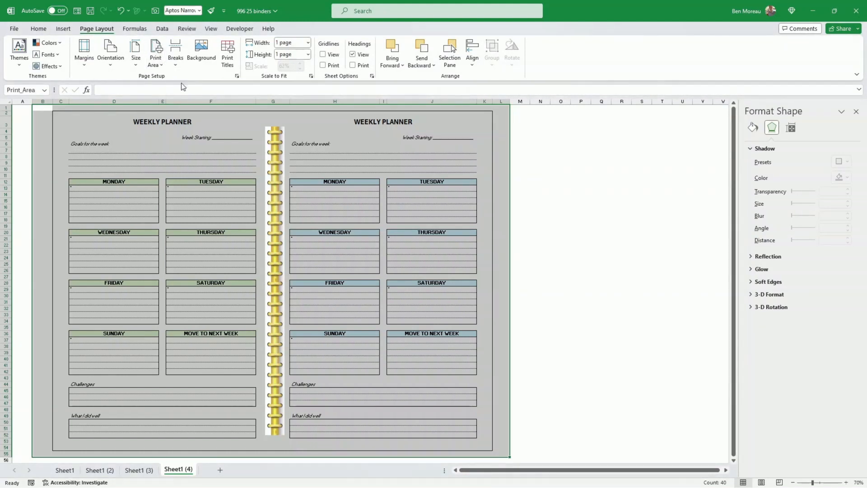
left_click(42, 118)
left_click(46, 109)
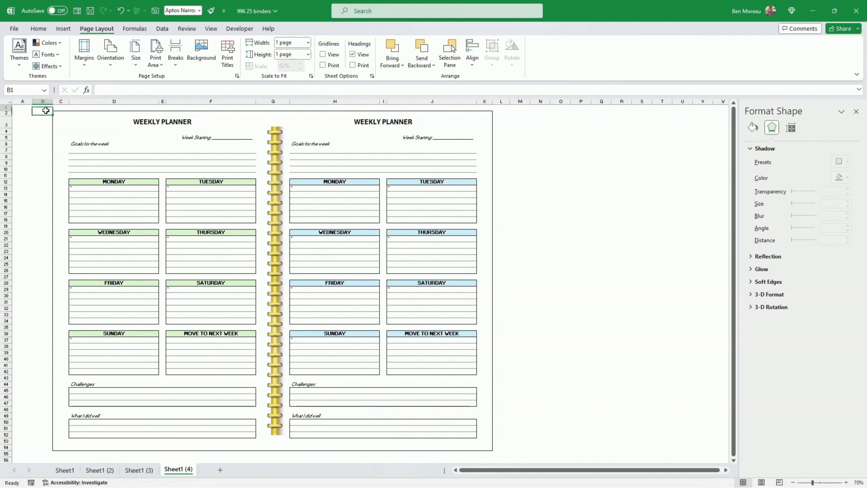
- Check which range is defined as the print area in the page setup, leaving the settings as they are
left_click(160, 68)
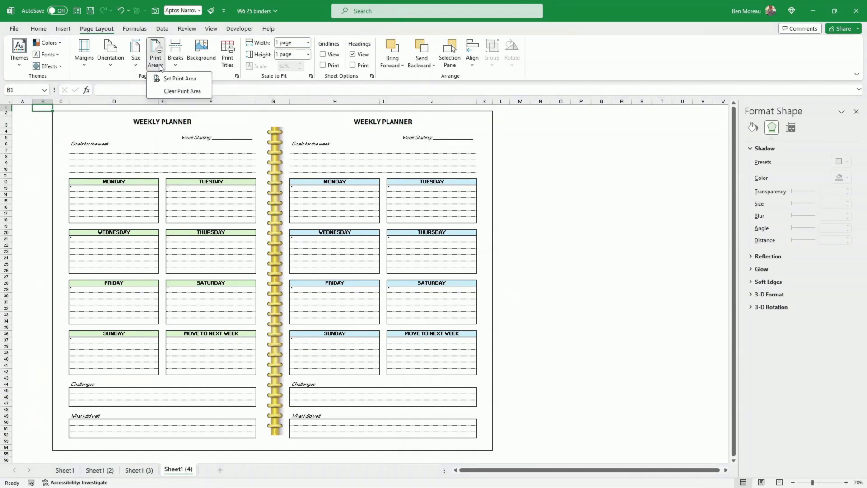
left_click(176, 63)
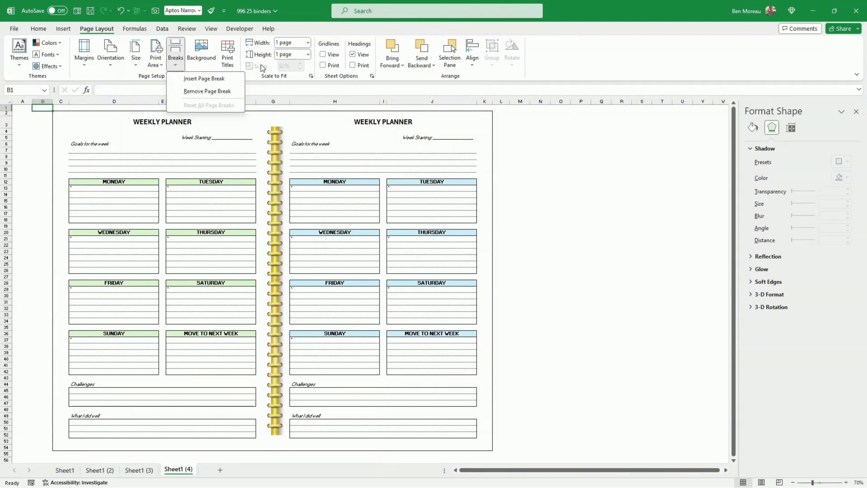
left_click(231, 61)
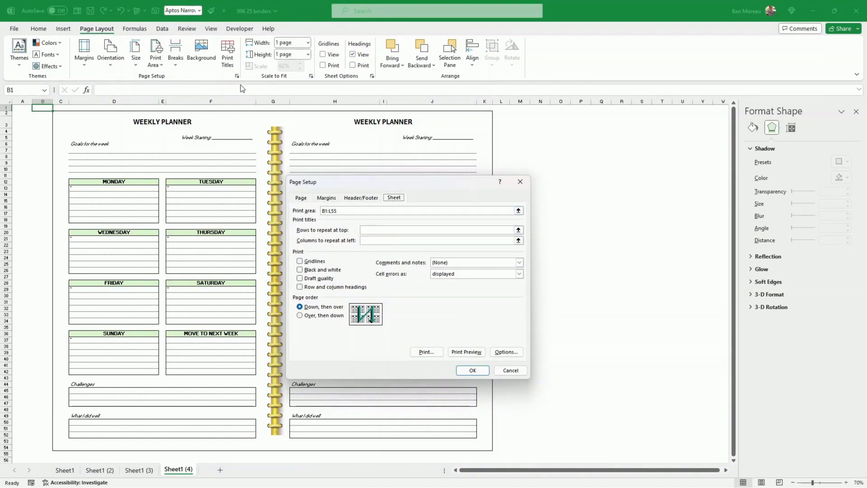
left_click(336, 211)
left_click(512, 372)
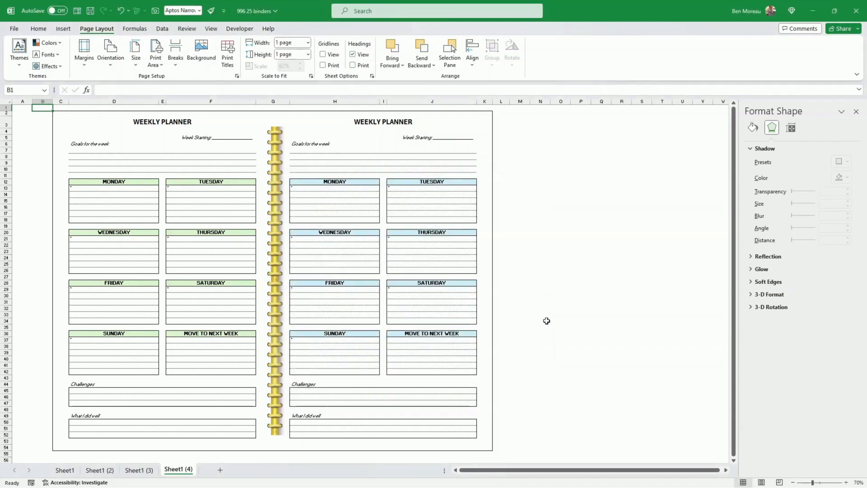
left_click(559, 321)
scroll(565, 321, "down", 1)
scroll(572, 321, "up", 1)
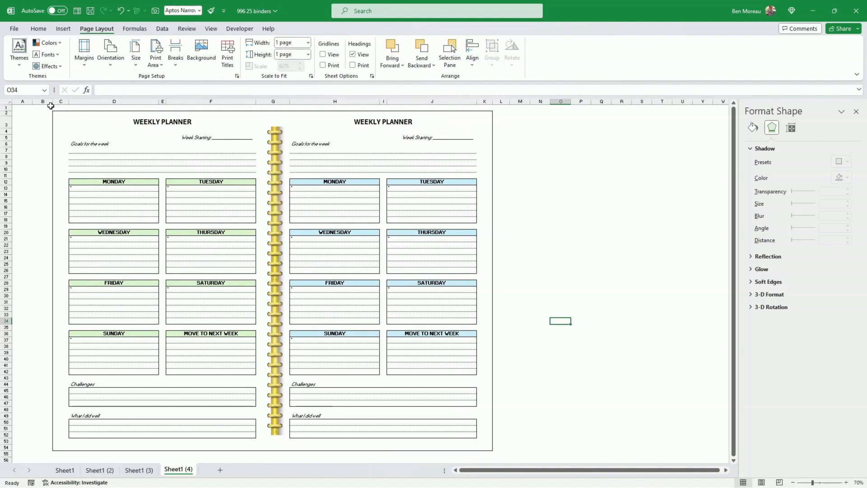
left_click_drag(46, 107, 490, 394)
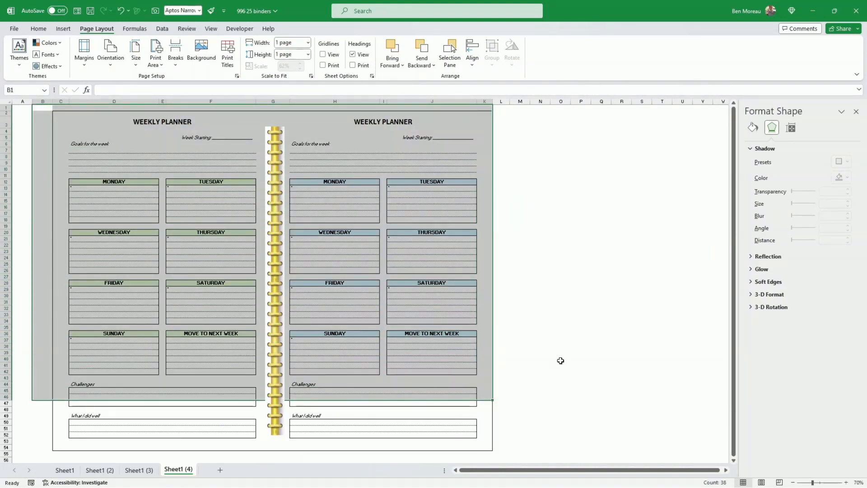
left_click(560, 359)
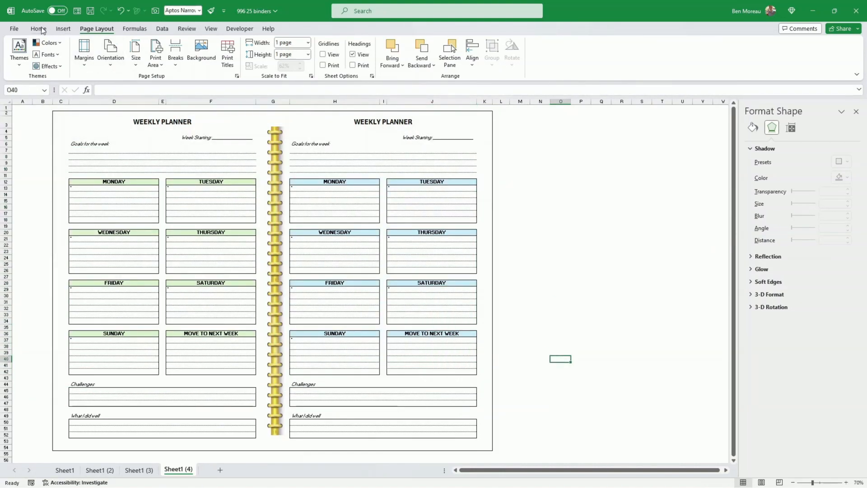
- Change the print scope to the active sheets and reduce the bottom page margin to 0 cm
left_click(14, 28)
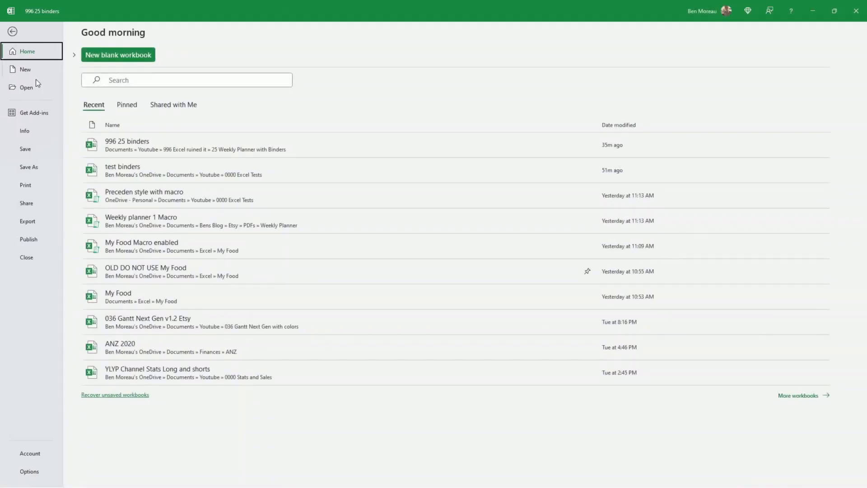
left_click(35, 184)
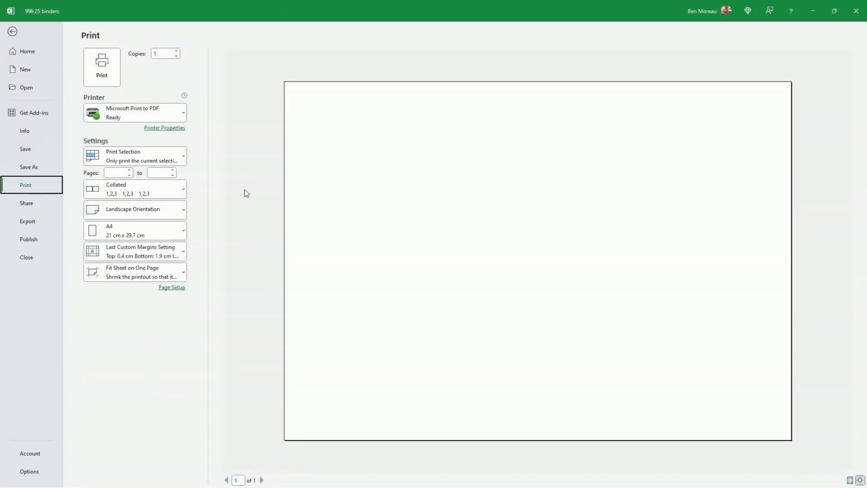
left_click(182, 157)
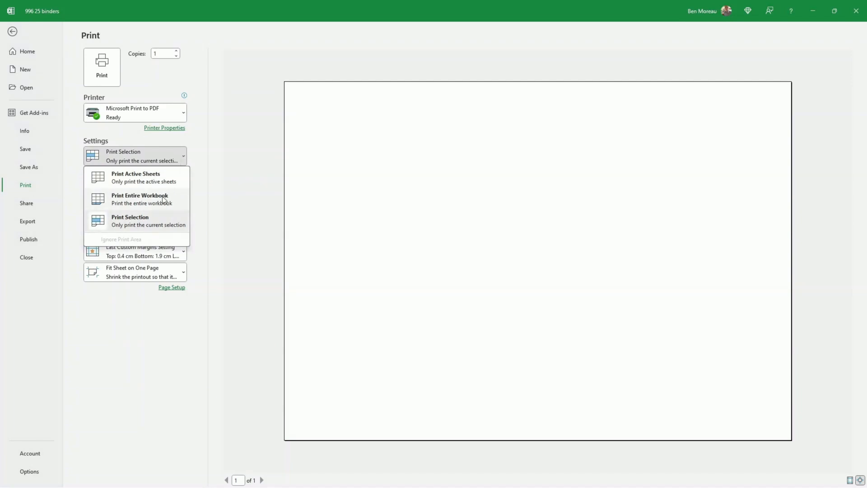
left_click(155, 182)
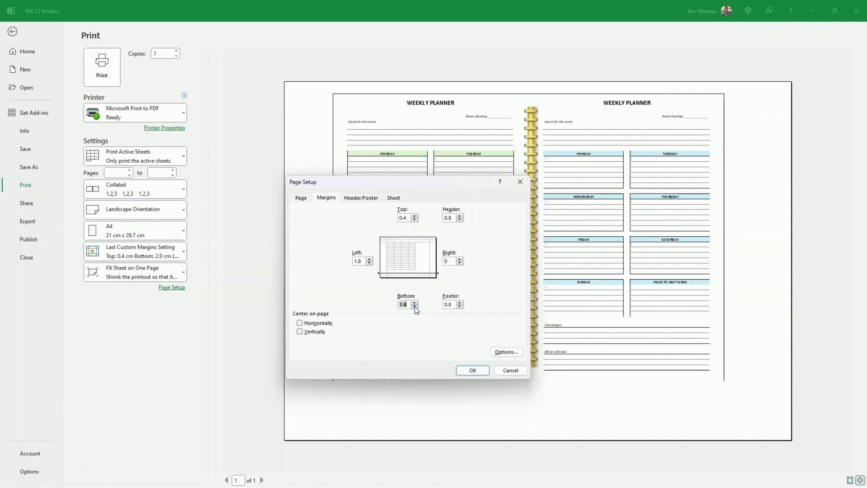
left_click(415, 306)
left_click(469, 370)
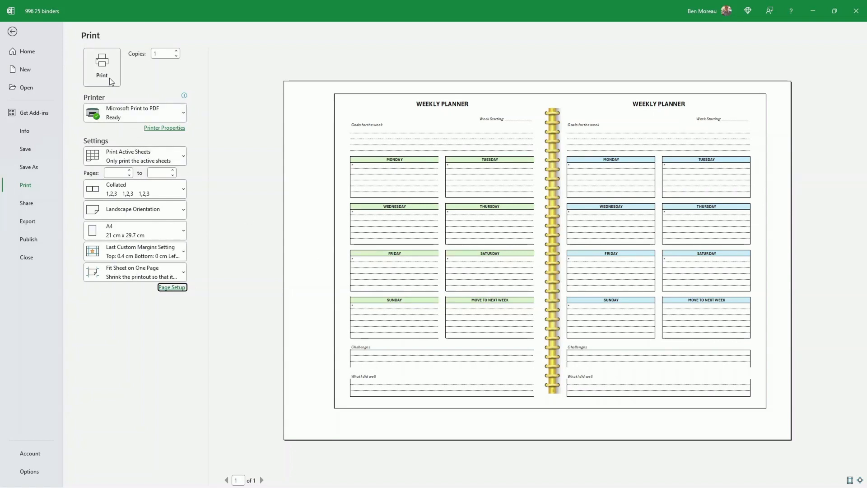
- Print the planner to a PDF file named "my doc" in the Downloads folder
left_click(103, 68)
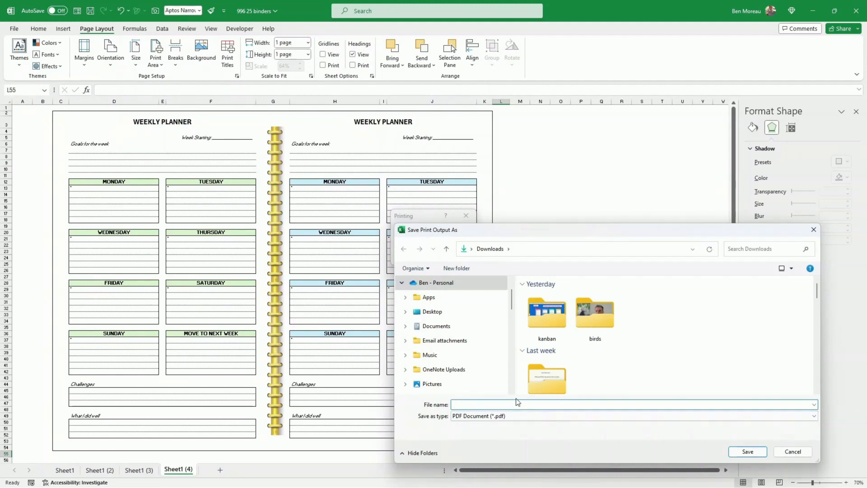
type("y")
key("BackSpace")
type("my doc")
key("Return")
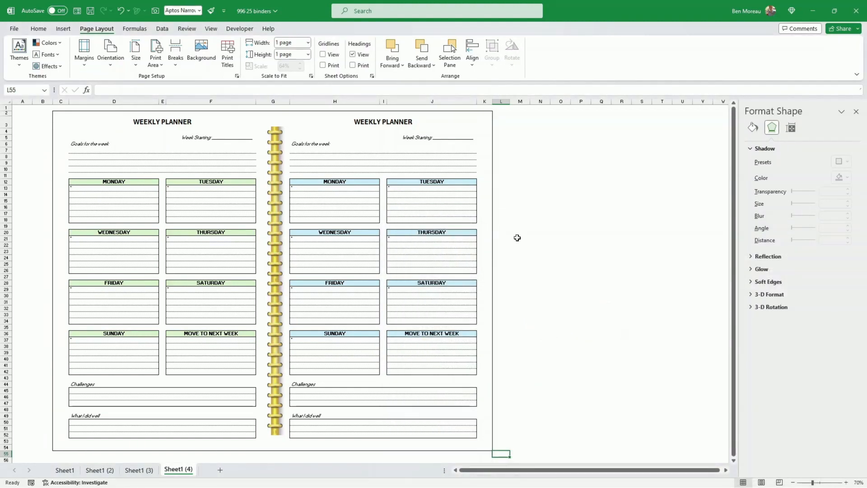
- Switch to the PDF viewer and examine the printed planner page in my doc.pdf
left_click(326, 480)
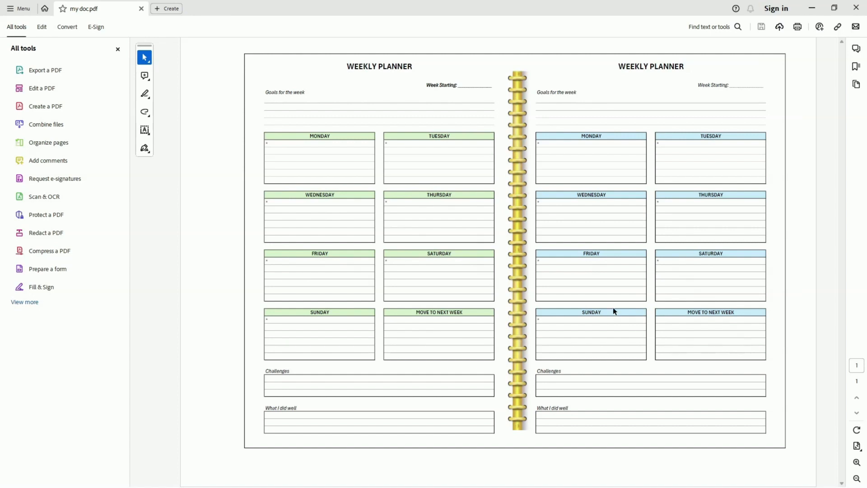
scroll(614, 310, "down", 2)
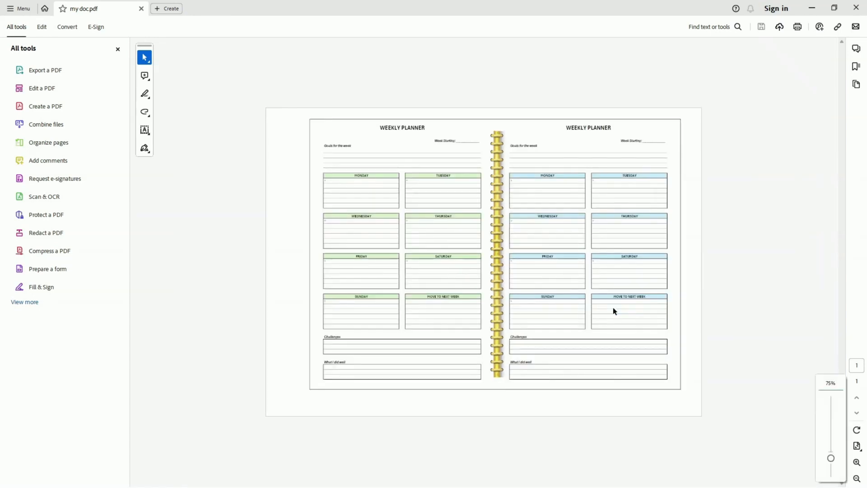
scroll(614, 309, "up", 2)
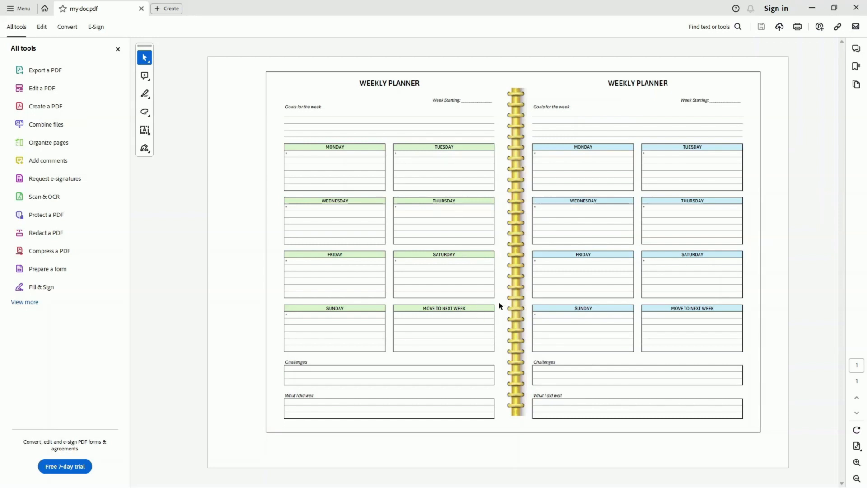
mouse_move(476, 487)
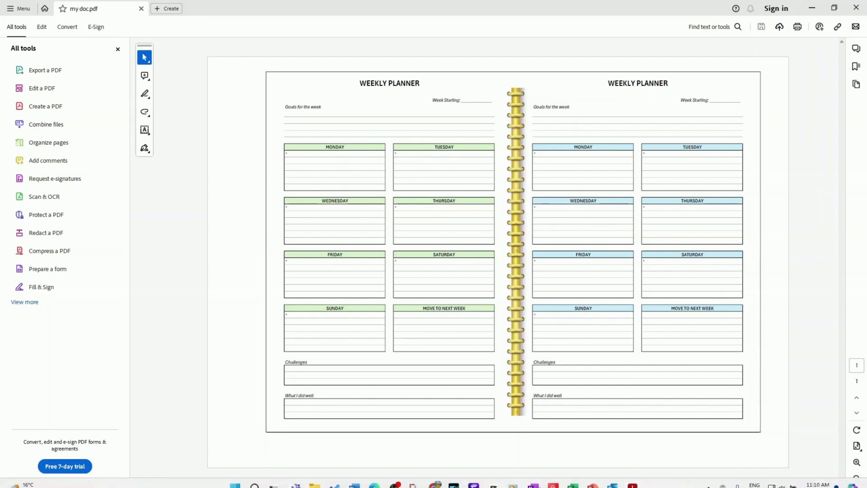